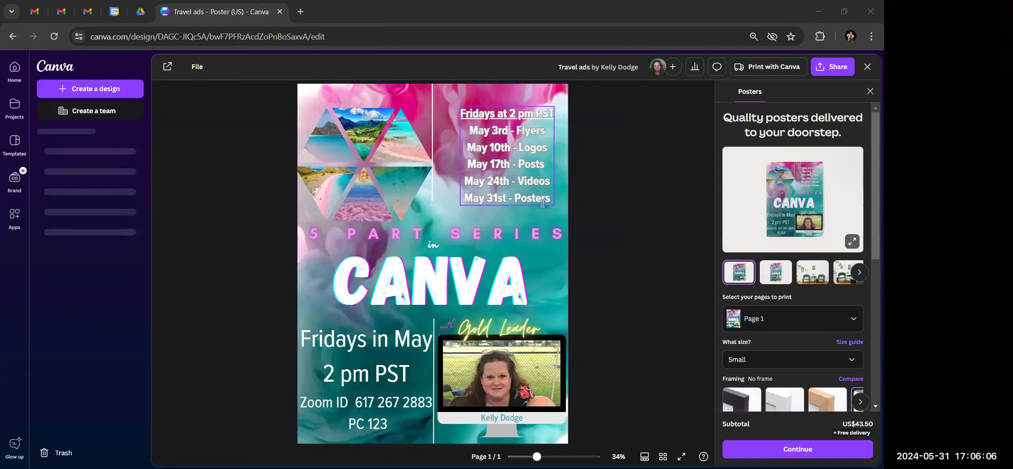
Dismiss the Posters print offer, go back to the Canva home page, and start a new design
left_click(870, 93)
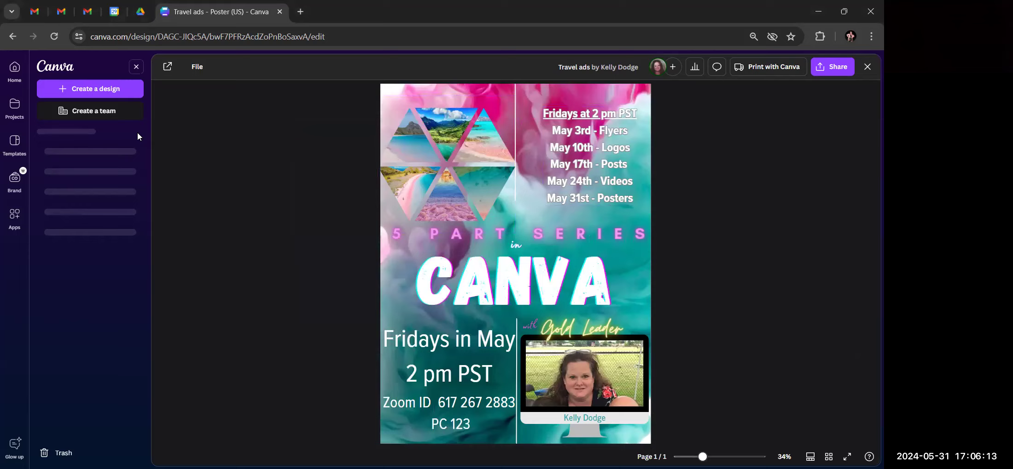
left_click(9, 74)
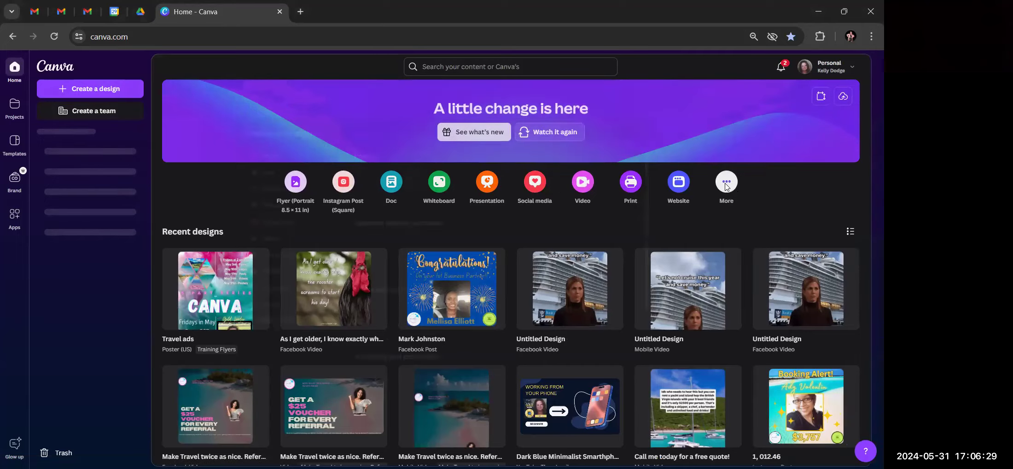
left_click(733, 185)
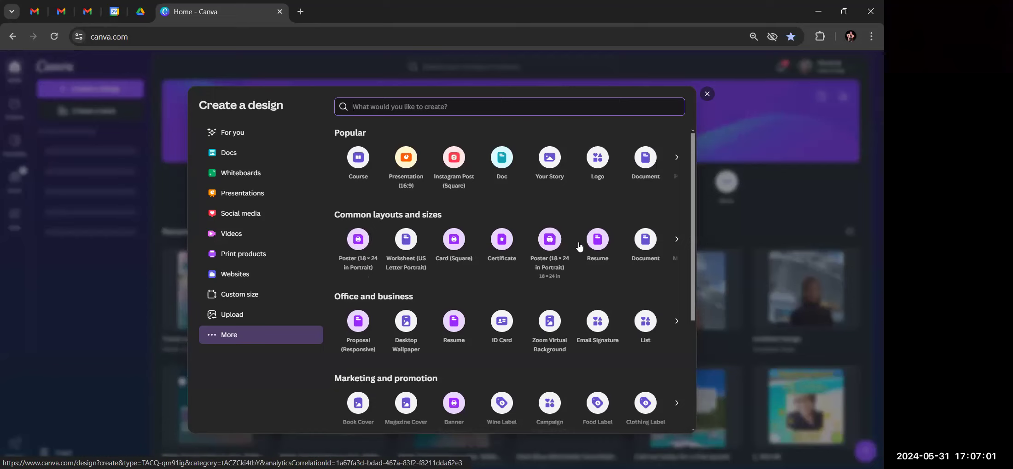
Browse the design types and create a new portrait Poster (US) design, 18 × 24 in
scroll(601, 251, "down", 1)
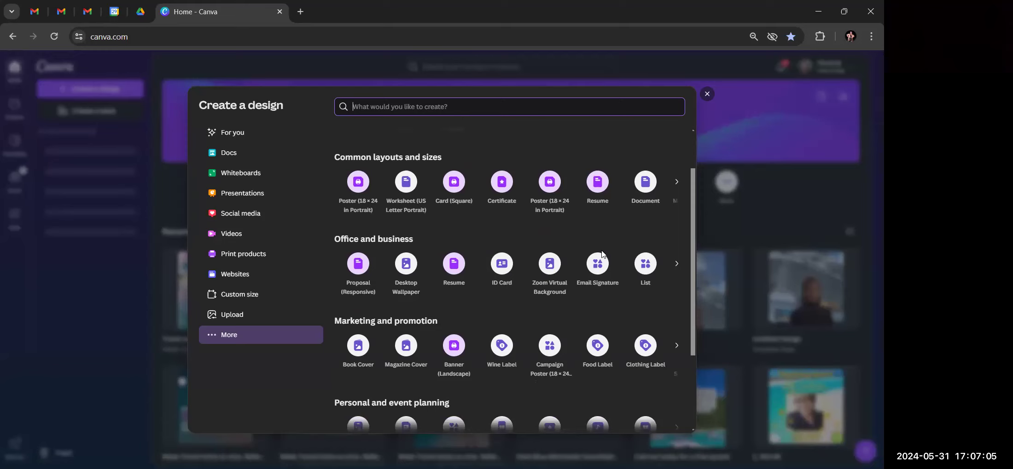
scroll(601, 253, "up", 1)
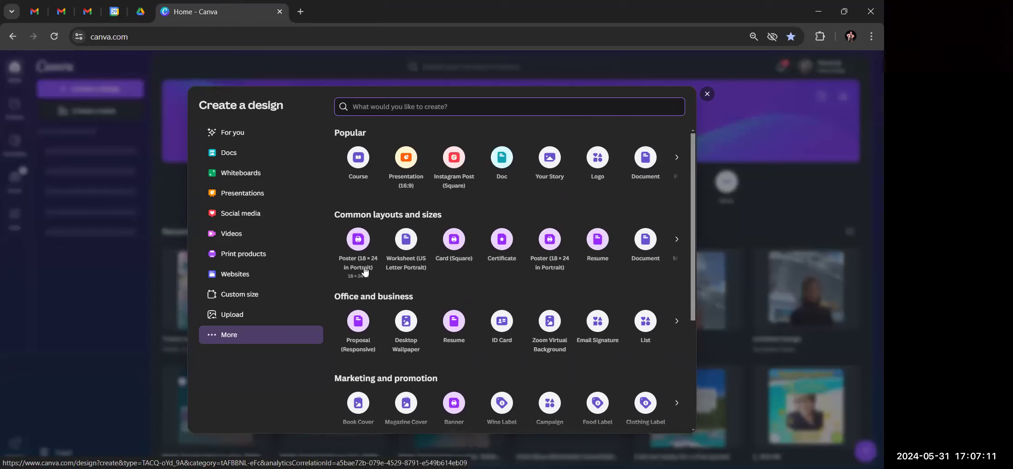
left_click(359, 239)
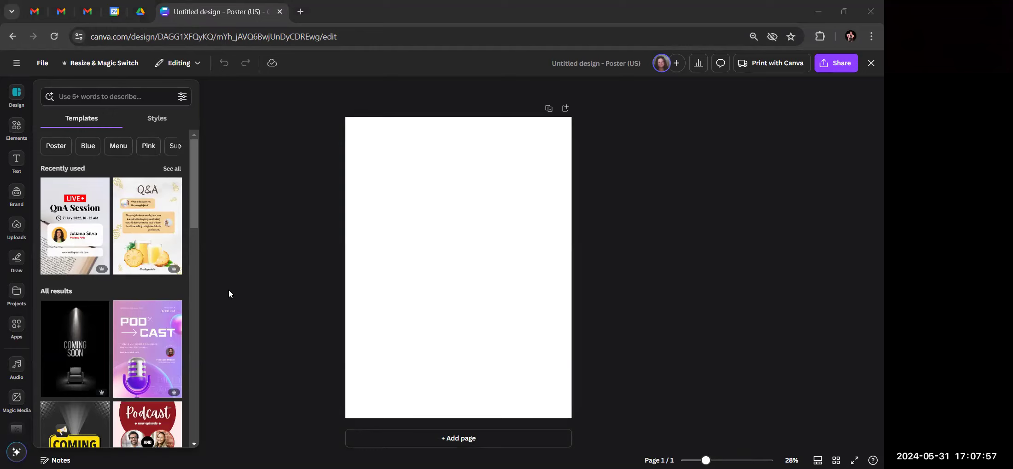
Look over the new blank Poster (US) page and its template suggestions
mouse_move(98, 333)
scroll(98, 334, "down", 6)
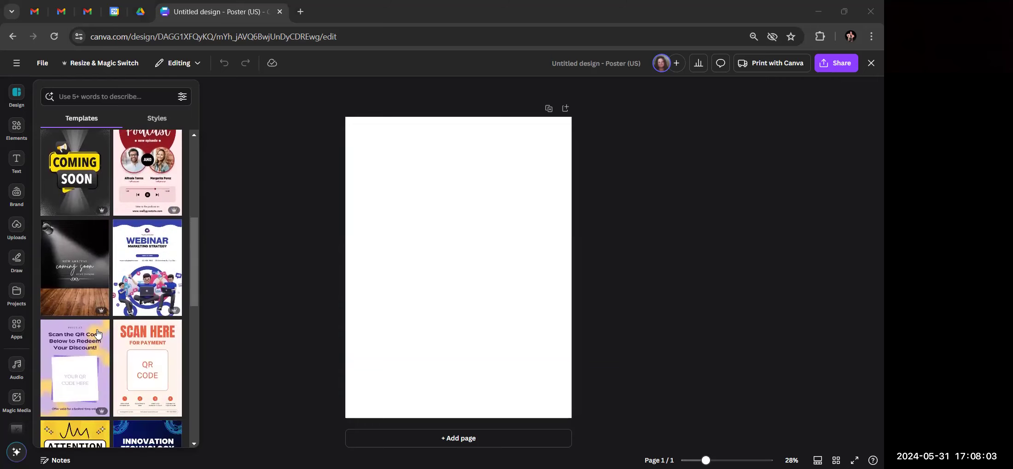
scroll(98, 334, "down", 3)
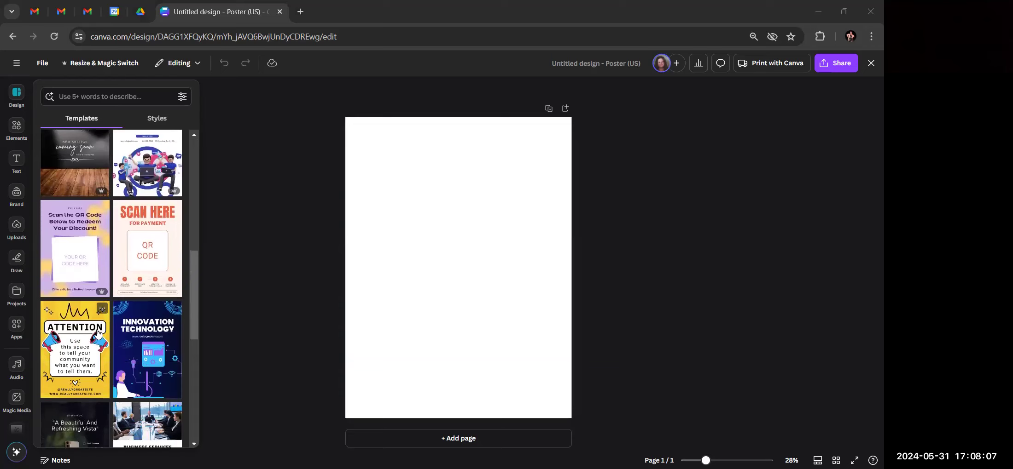
scroll(98, 334, "up", 5)
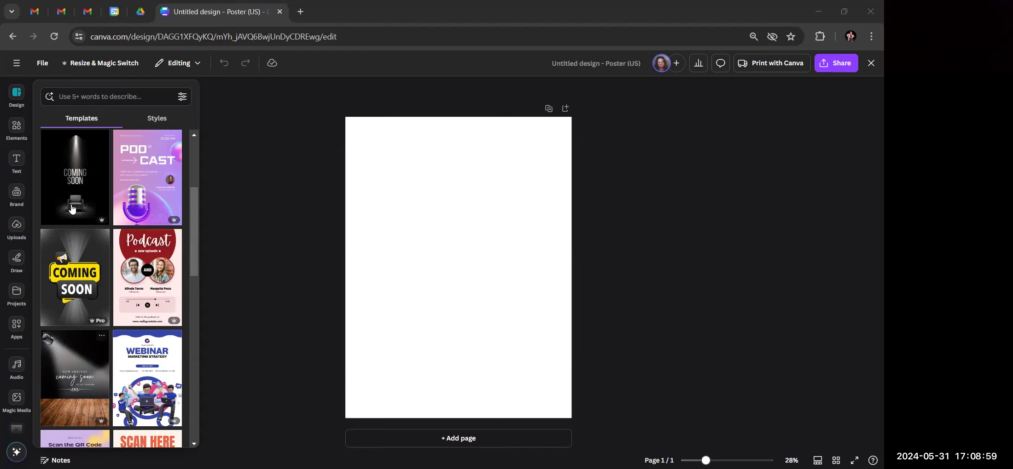
Search the poster templates for 'Travel'
left_click(84, 98)
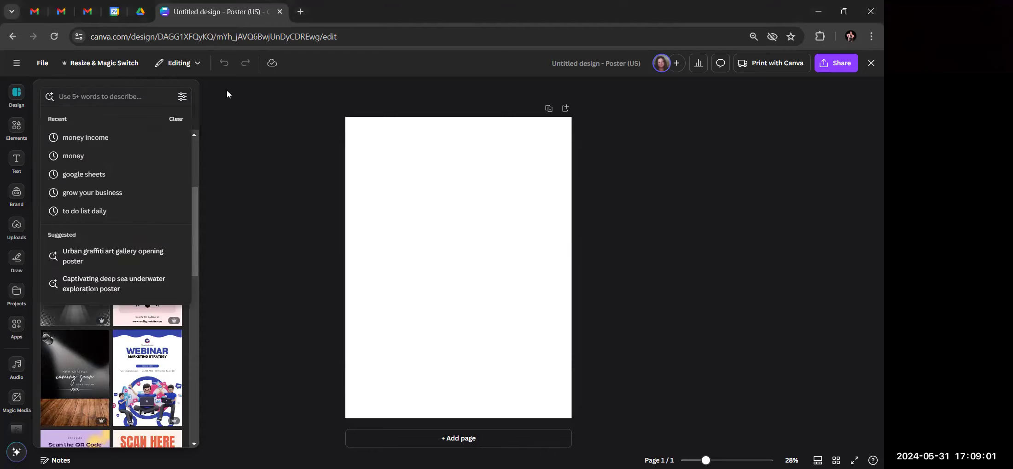
left_click(227, 91)
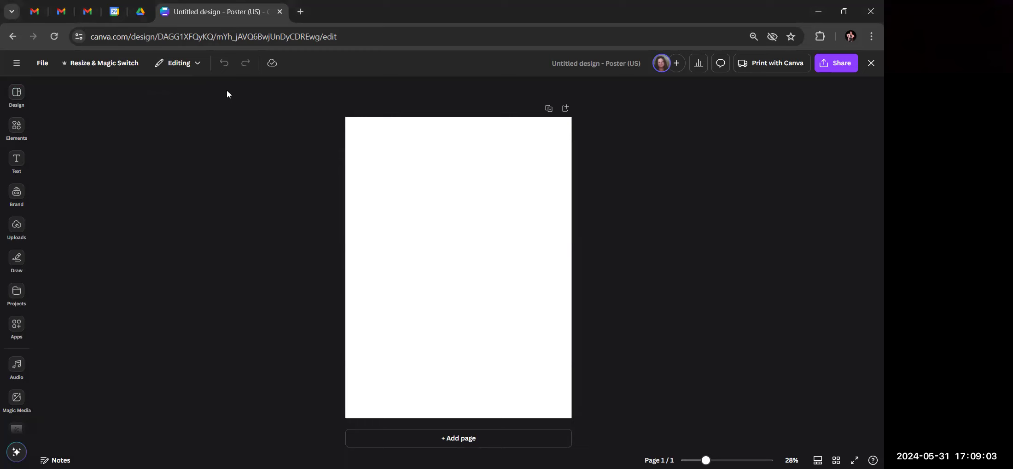
left_click(17, 93)
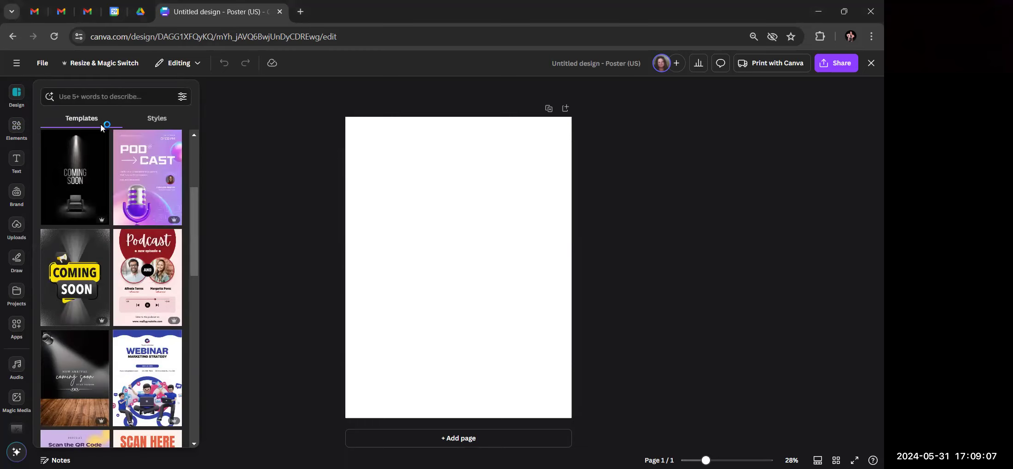
left_click(101, 96)
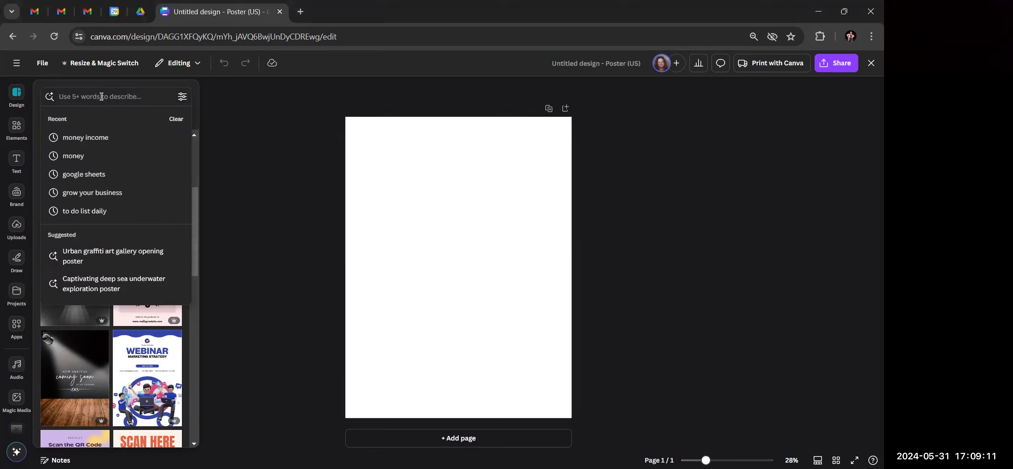
type("Travel")
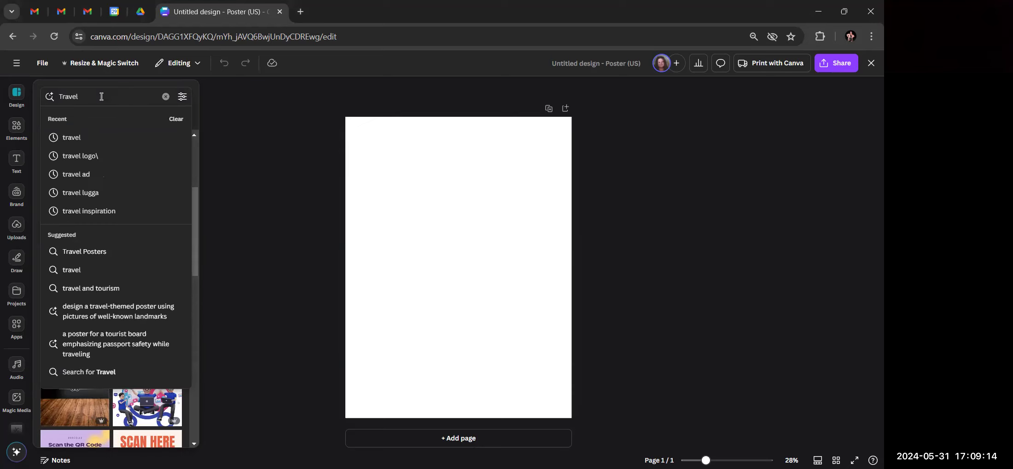
key("Return")
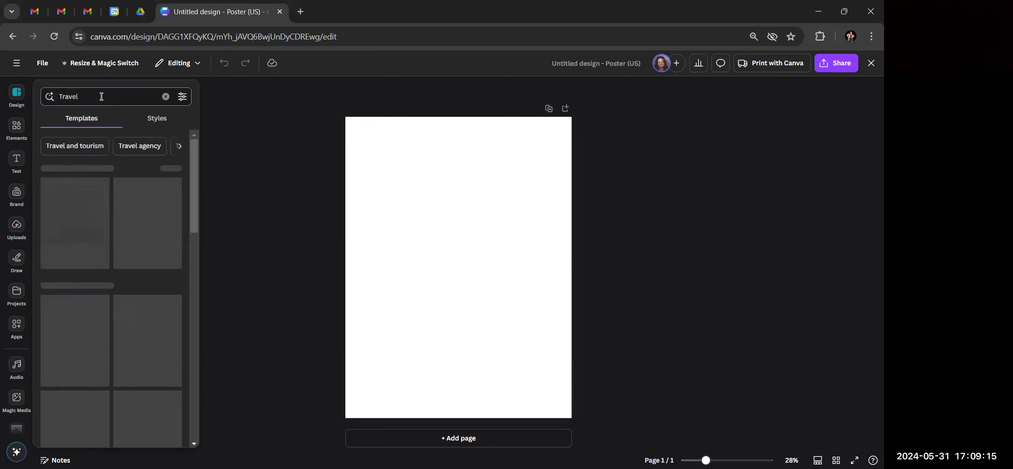
Leave the text options and rerun the 'Travel' template search
left_click(26, 169)
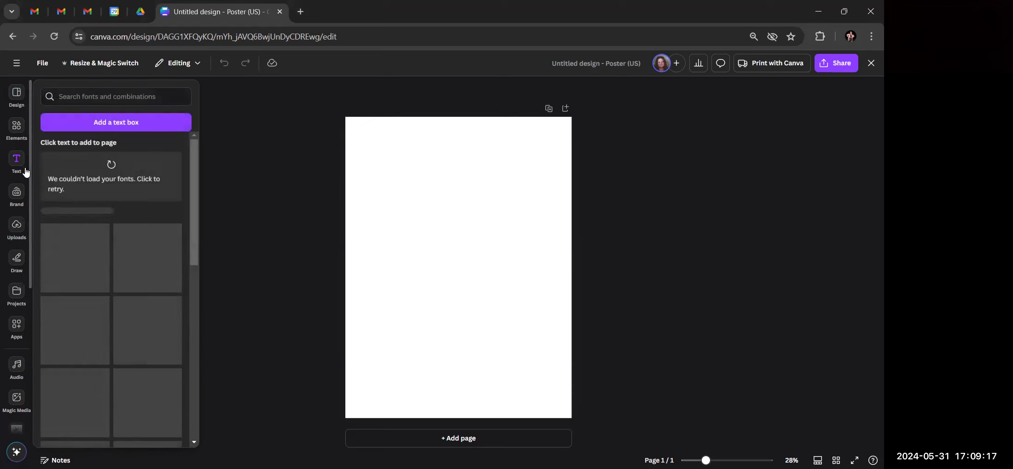
left_click(75, 94)
left_click(17, 94)
left_click(87, 92)
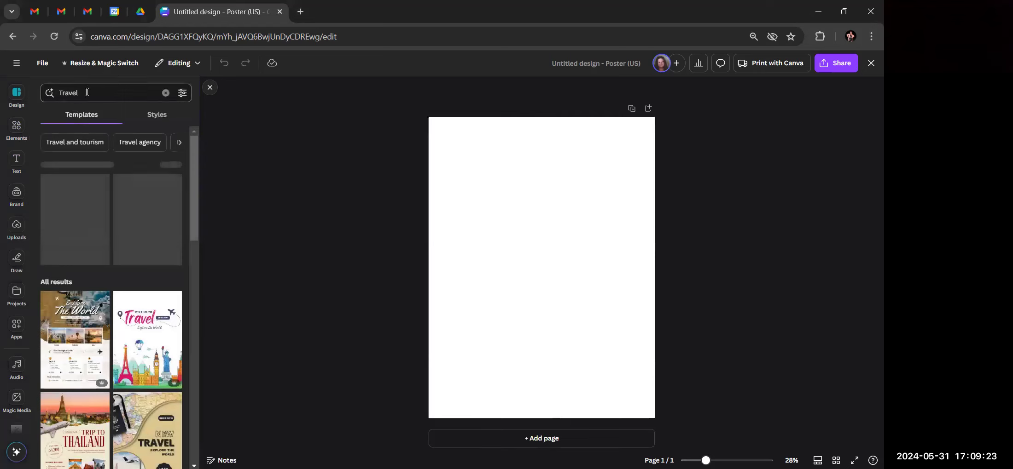
key("Return")
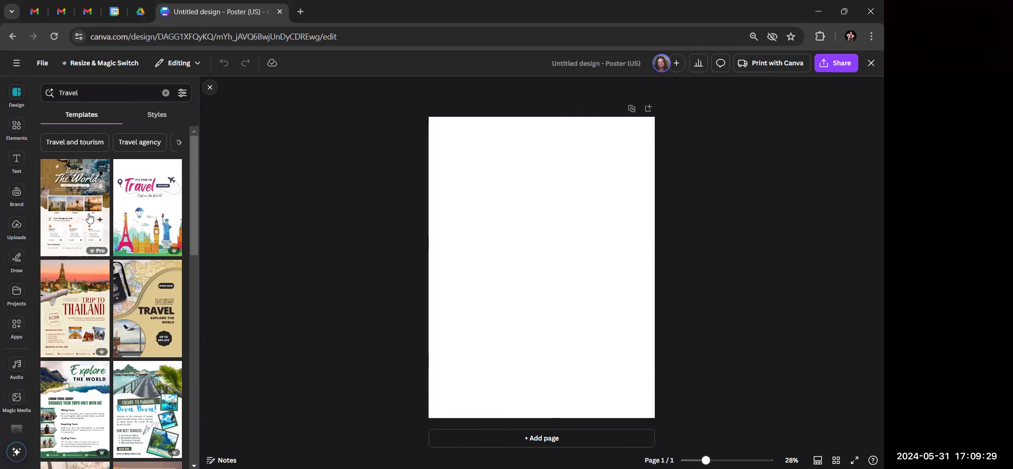
scroll(90, 218, "down", 1)
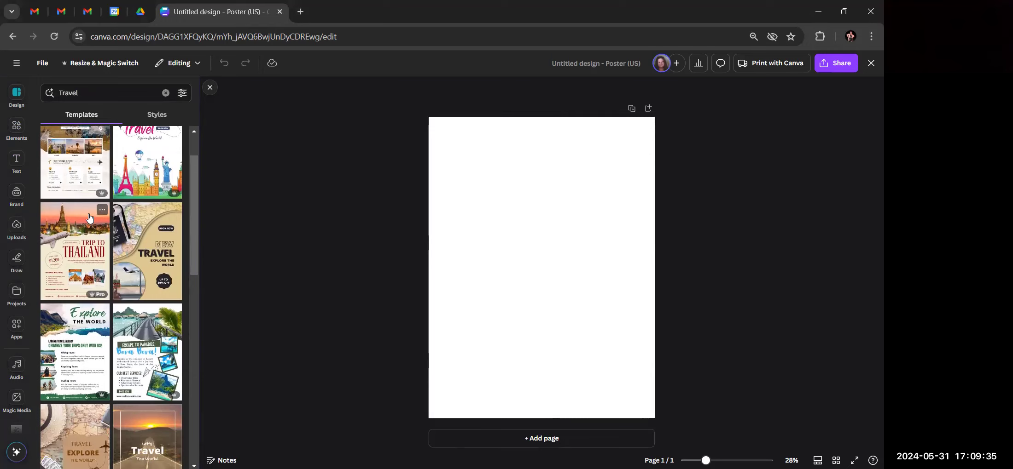
scroll(89, 230, "down", 2)
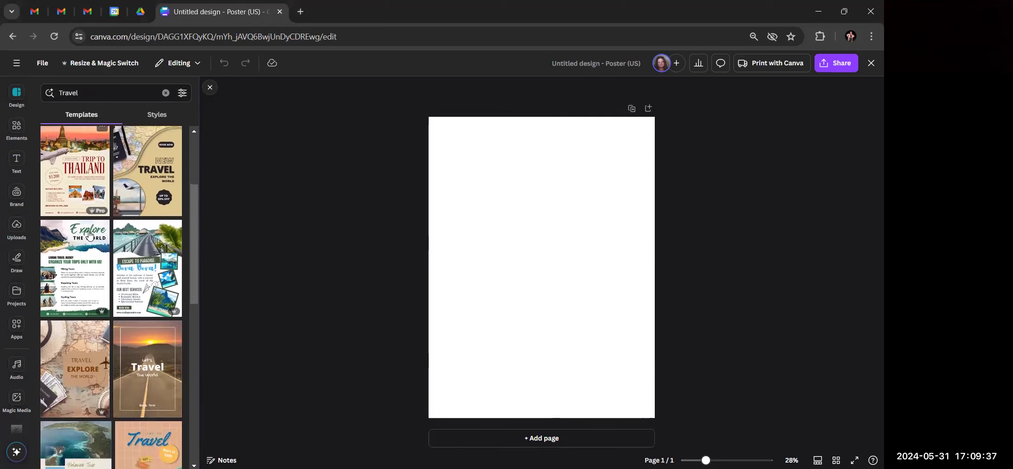
scroll(89, 236, "down", 3)
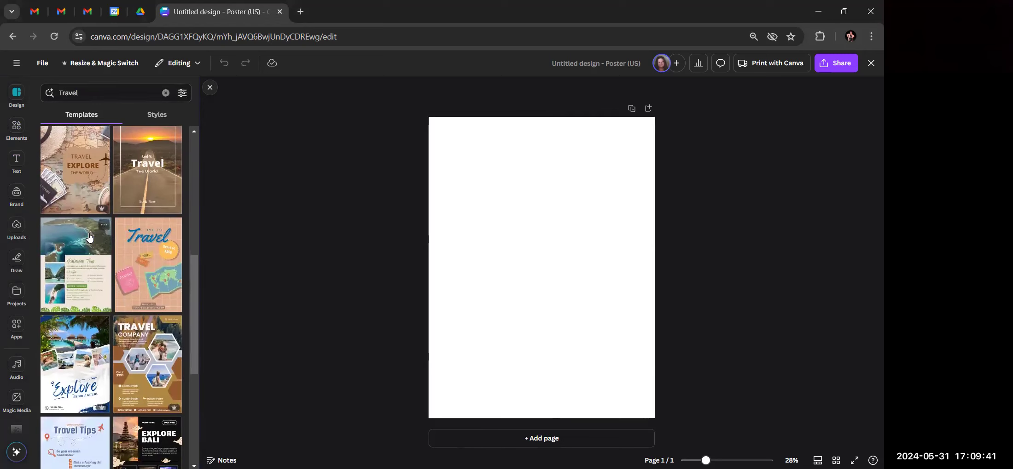
scroll(89, 237, "down", 1)
scroll(89, 237, "down", 2)
mouse_move(89, 237)
scroll(90, 237, "down", 3)
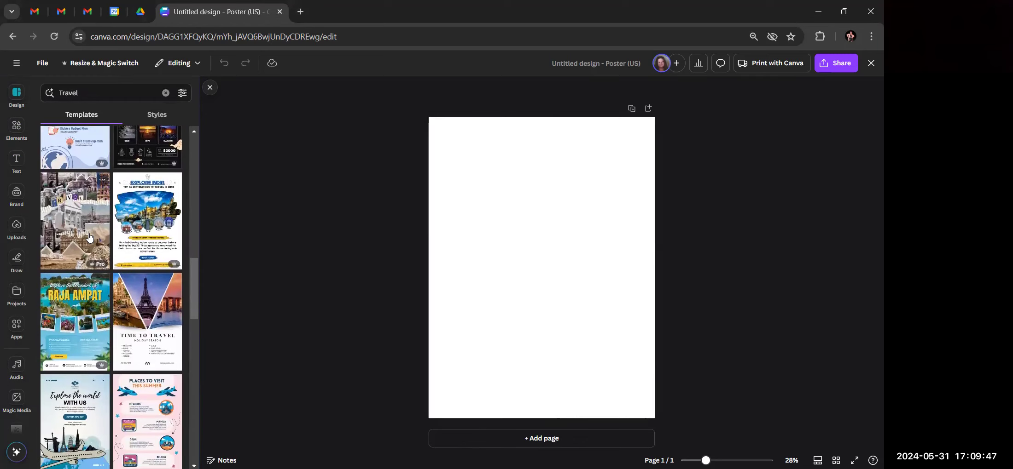
scroll(89, 237, "down", 1)
scroll(89, 237, "down", 2)
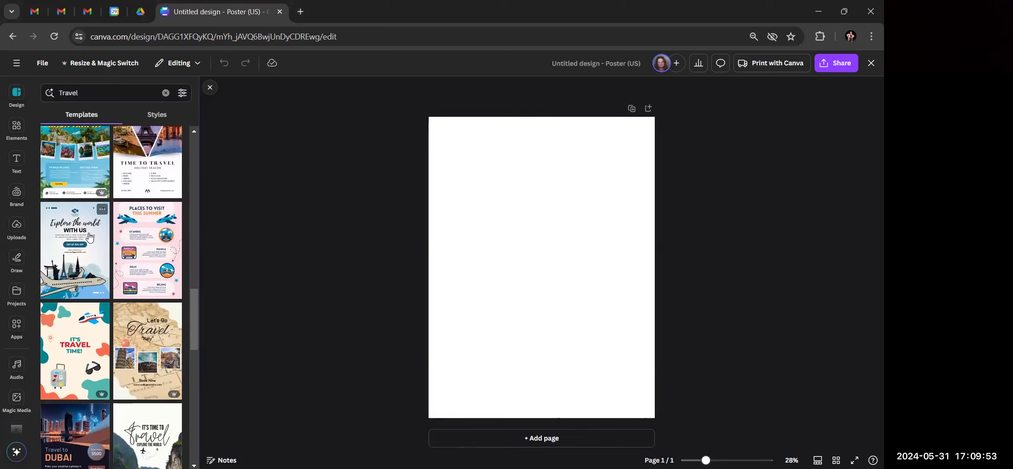
scroll(90, 237, "down", 5)
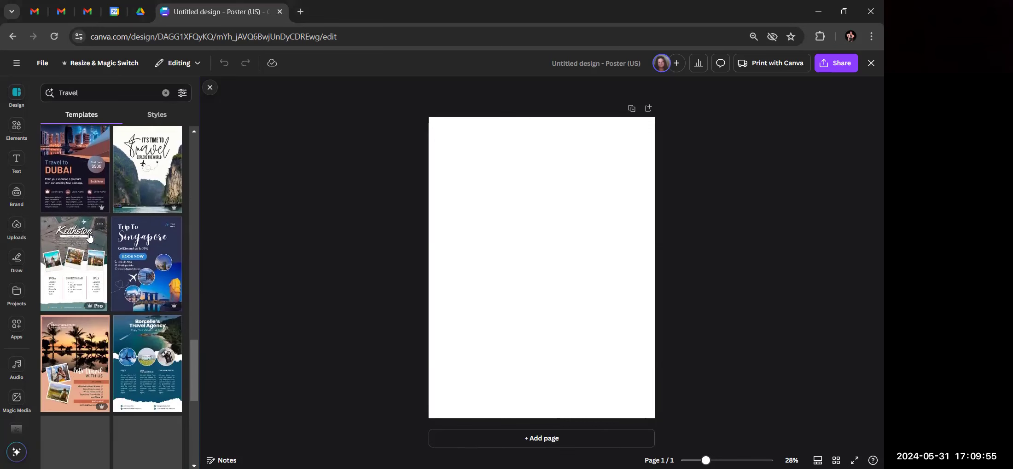
scroll(89, 237, "down", 2)
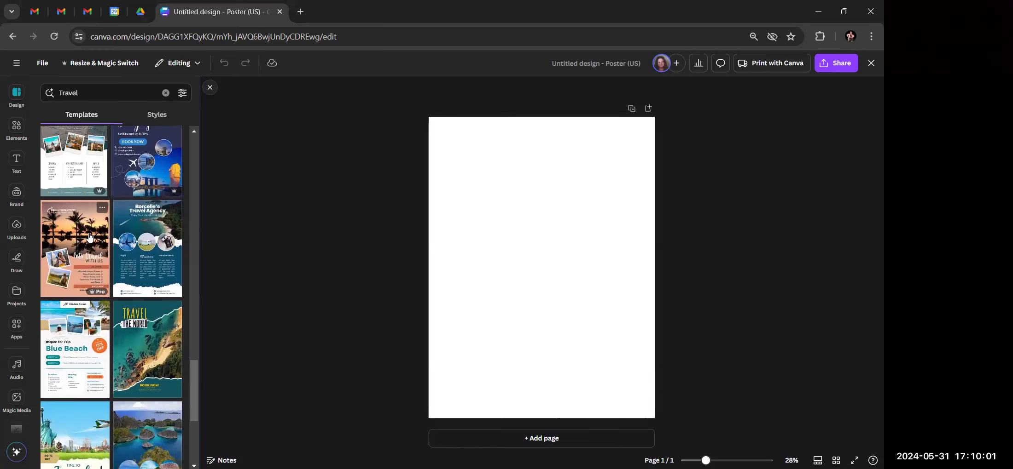
scroll(111, 241, "down", 2)
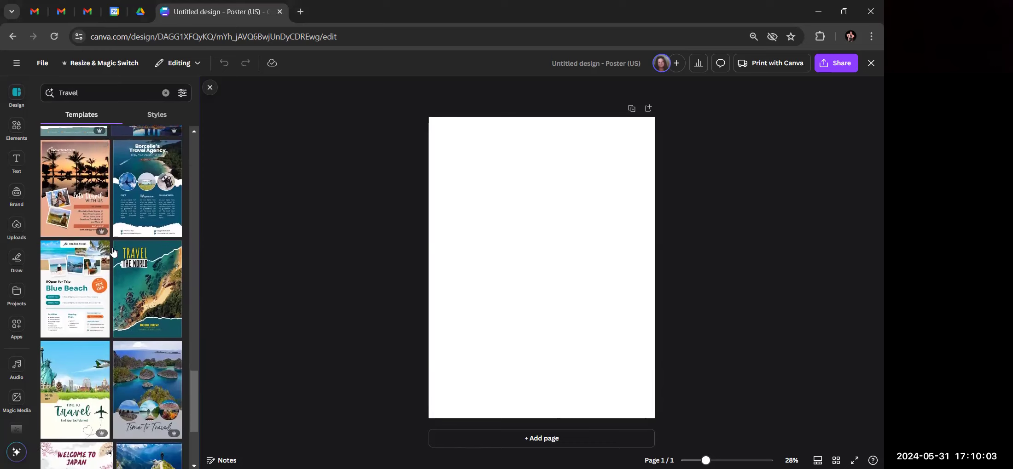
scroll(113, 253, "down", 2)
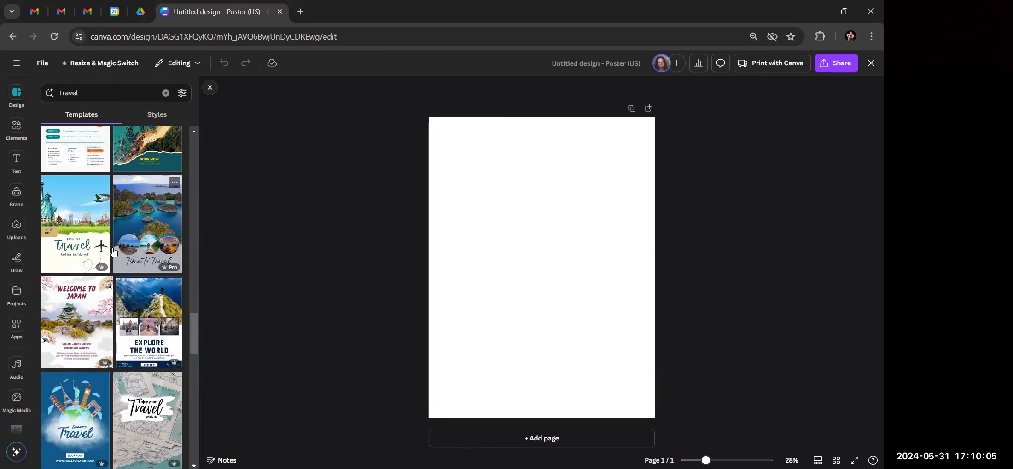
scroll(113, 252, "down", 6)
scroll(113, 253, "down", 3)
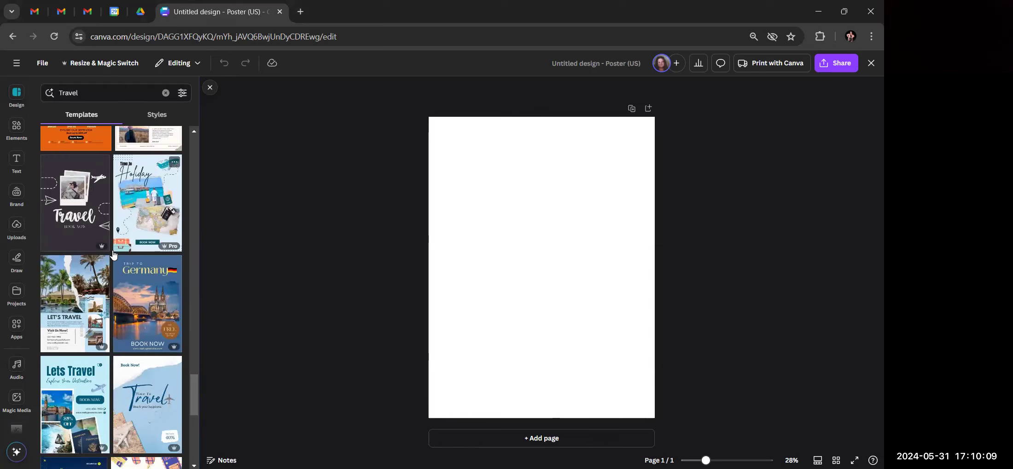
scroll(113, 252, "down", 2)
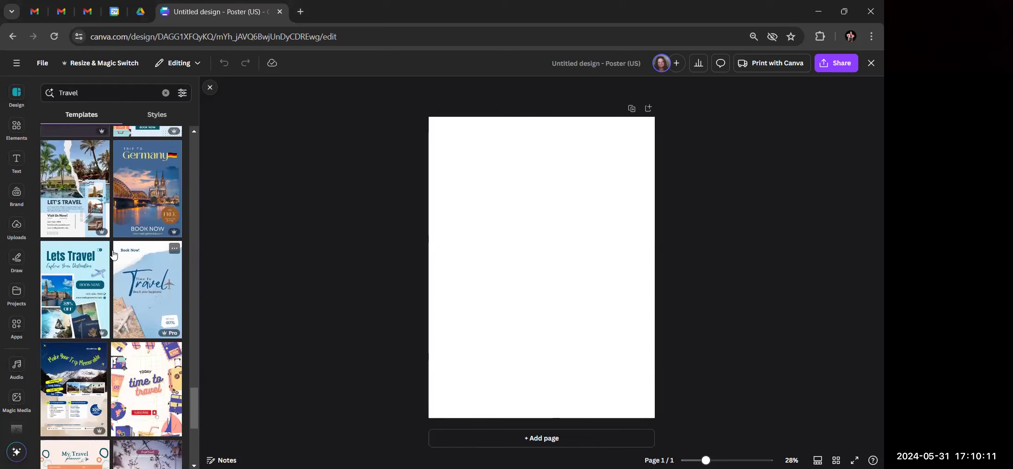
scroll(113, 253, "down", 6)
scroll(113, 253, "down", 5)
scroll(113, 254, "down", 1)
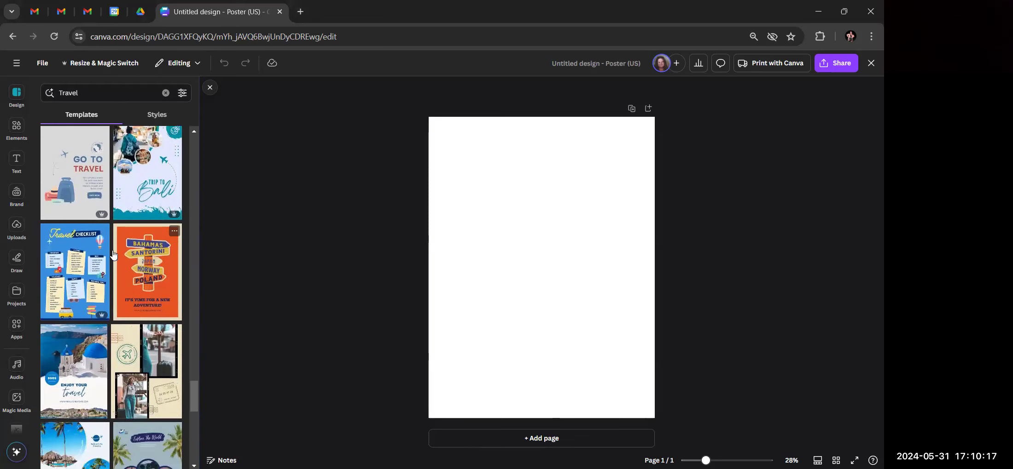
scroll(113, 253, "down", 5)
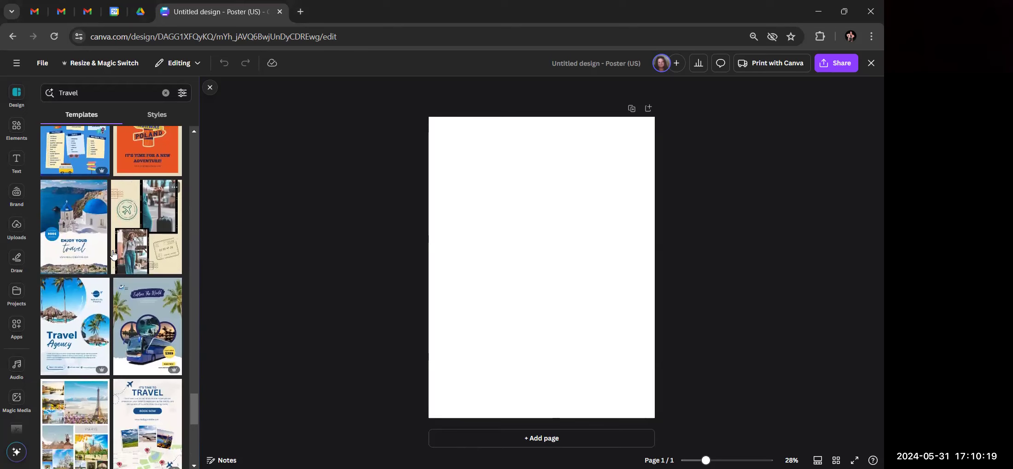
scroll(113, 254, "down", 2)
scroll(113, 254, "down", 5)
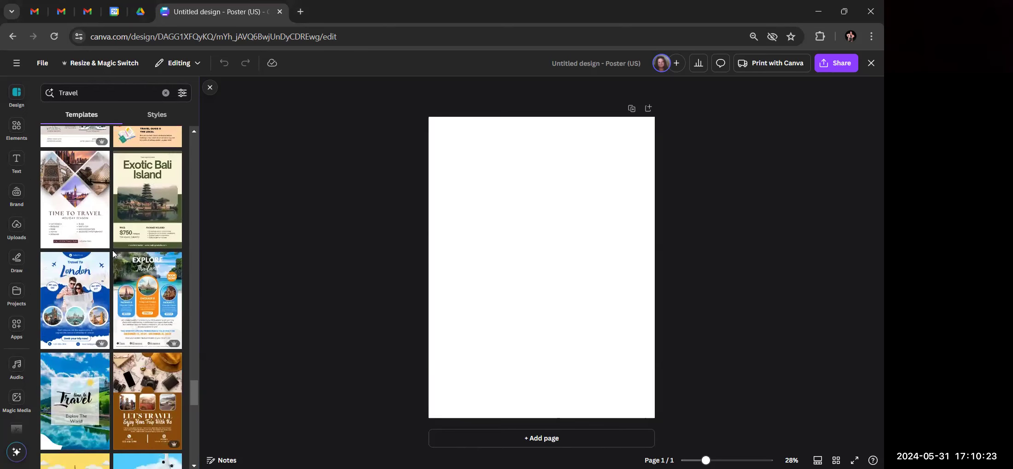
scroll(113, 254, "down", 5)
scroll(113, 254, "down", 10)
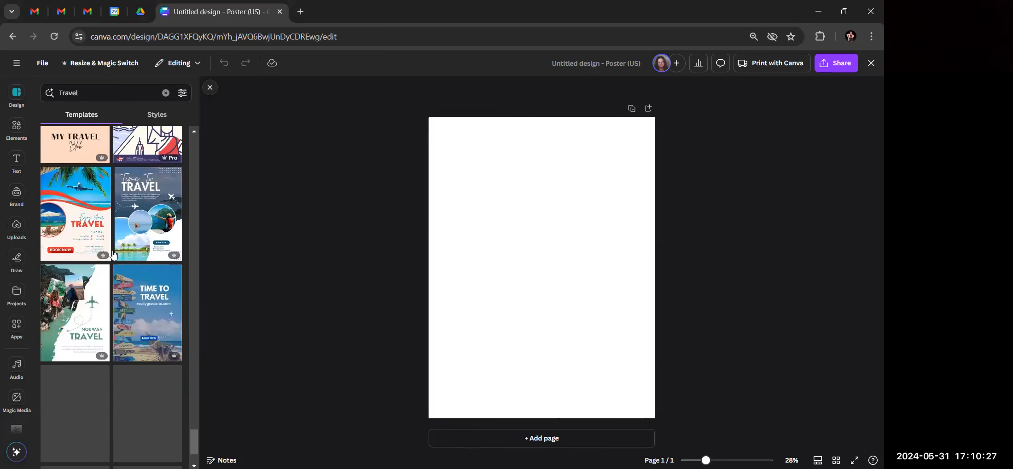
scroll(113, 254, "down", 2)
scroll(113, 254, "down", 10)
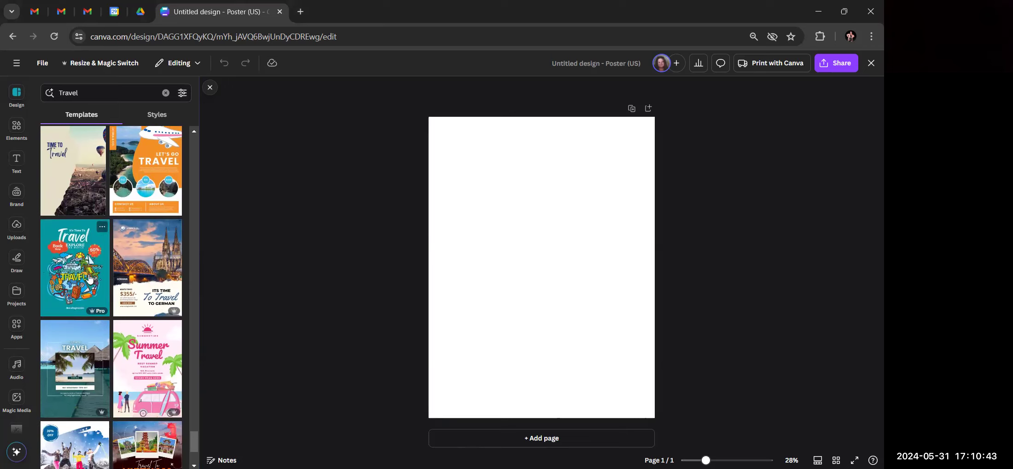
scroll(73, 282, "down", 3)
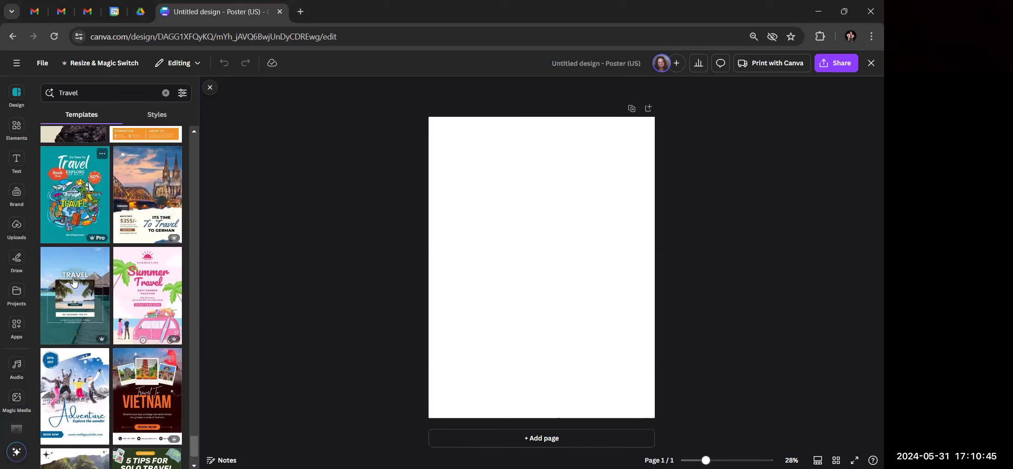
scroll(74, 283, "down", 3)
scroll(73, 283, "down", 3)
scroll(74, 282, "down", 10)
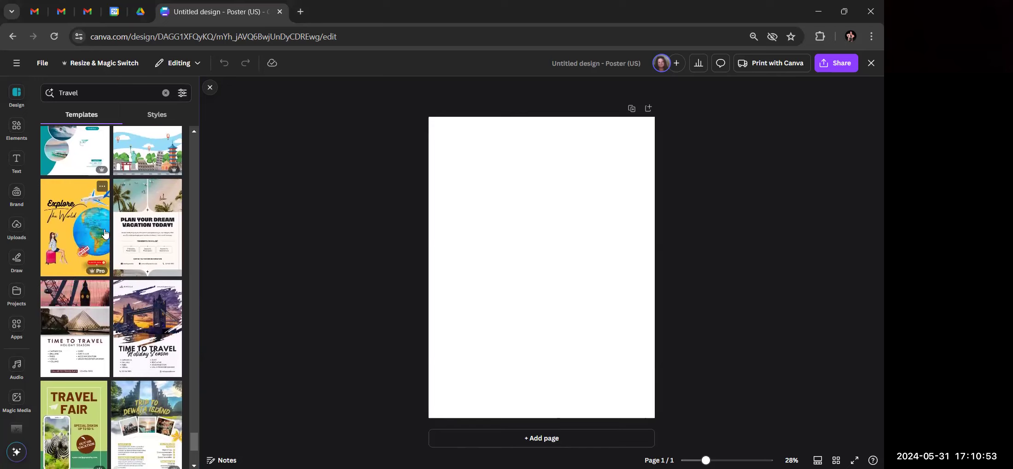
scroll(122, 260, "down", 5)
scroll(129, 290, "down", 3)
scroll(129, 290, "down", 5)
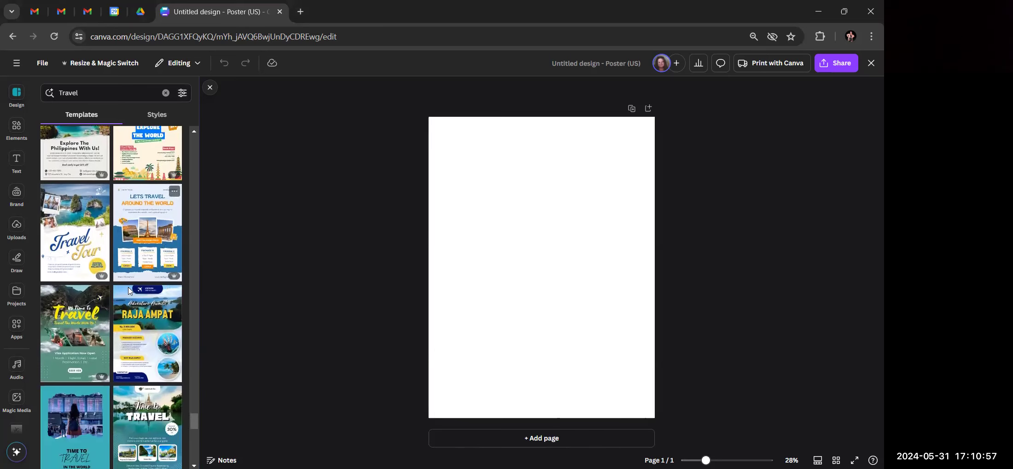
scroll(130, 290, "down", 2)
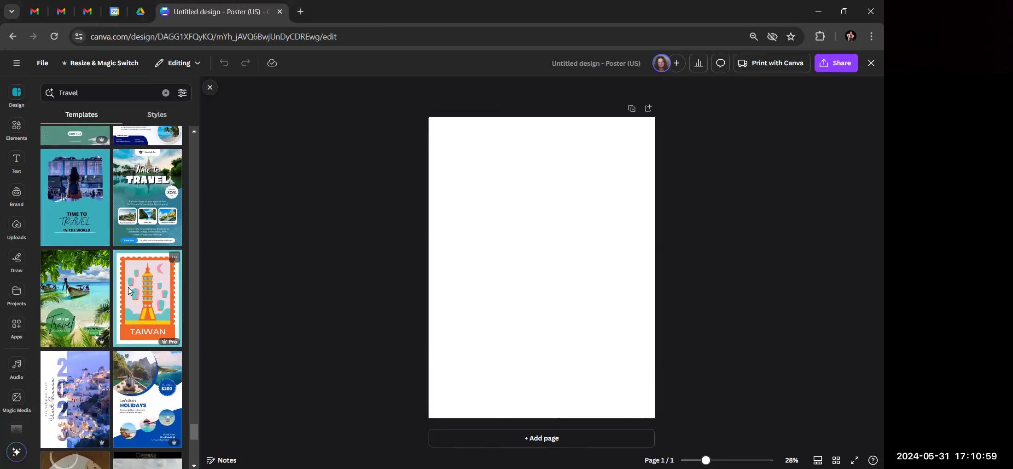
scroll(129, 290, "down", 5)
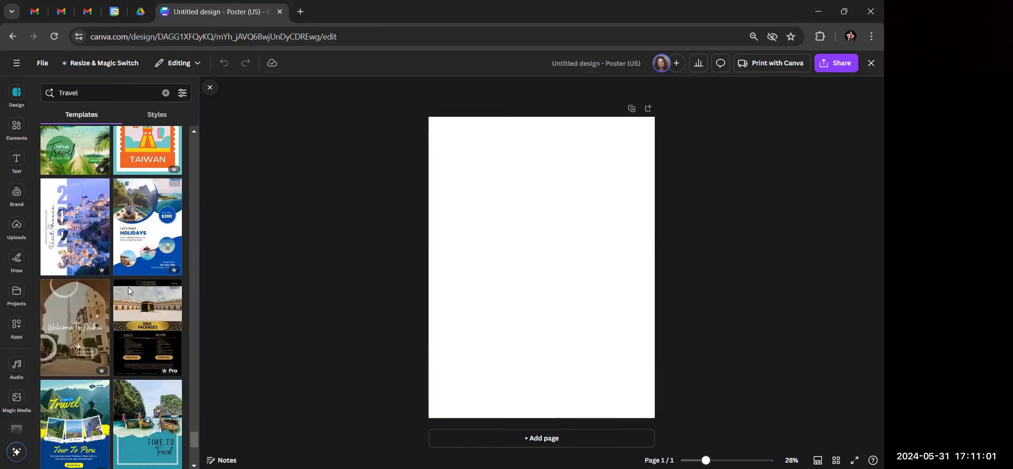
scroll(128, 286, "down", 15)
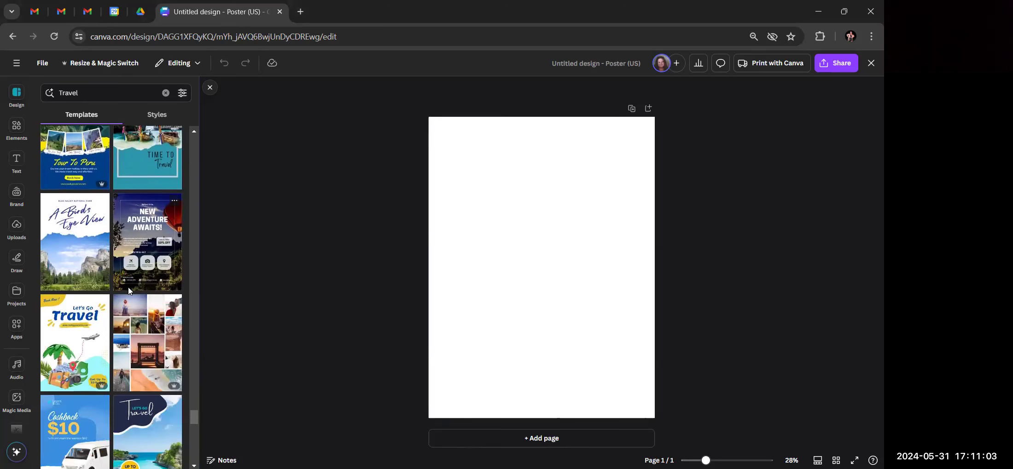
scroll(128, 286, "down", 6)
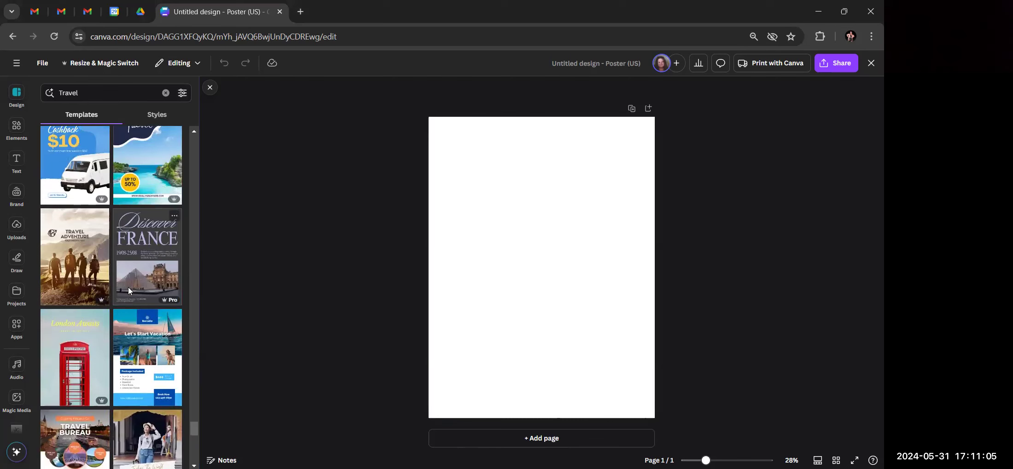
scroll(128, 286, "down", 4)
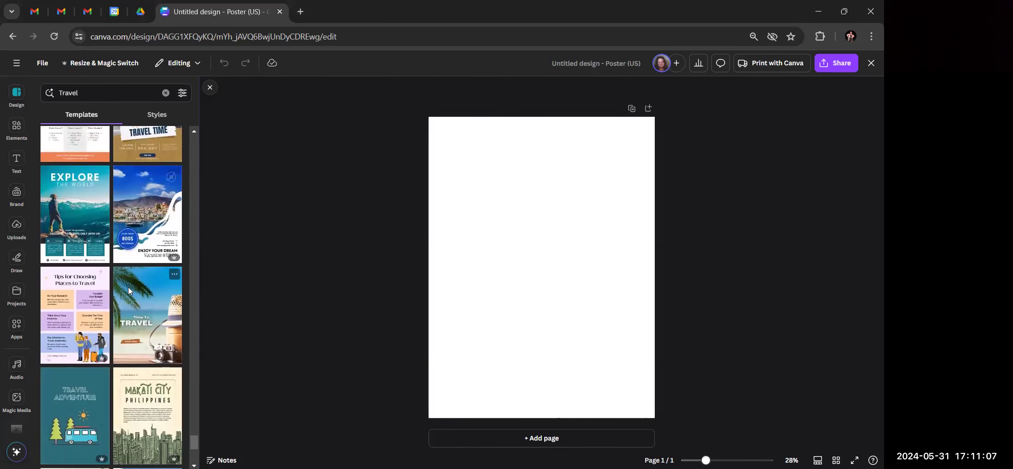
scroll(128, 287, "up", 4)
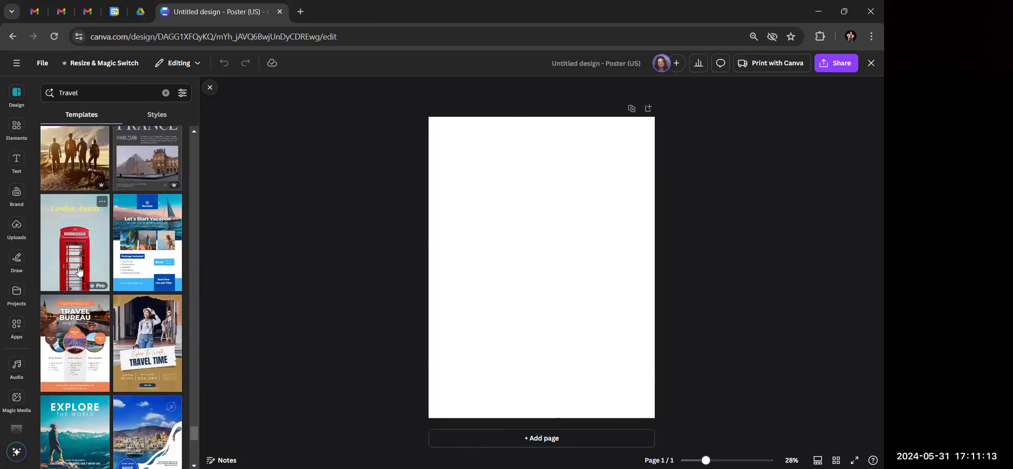
scroll(79, 271, "down", 5)
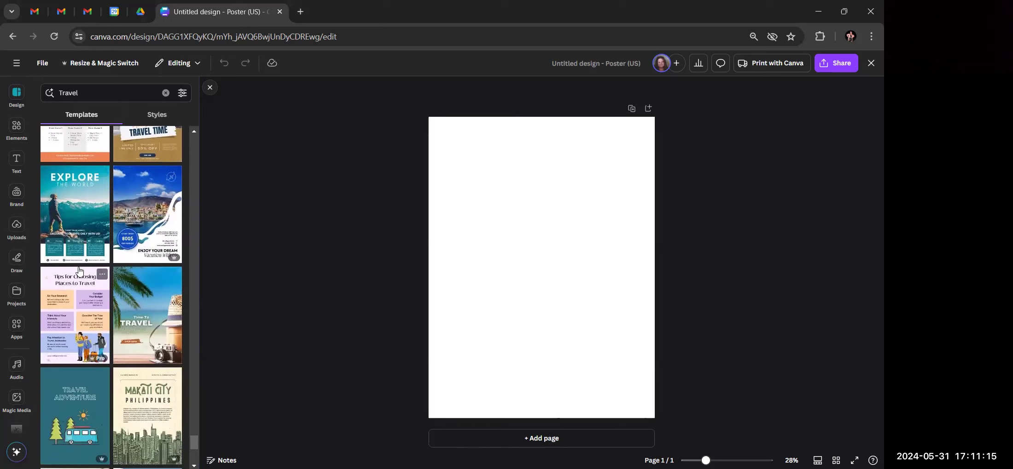
scroll(80, 272, "down", 5)
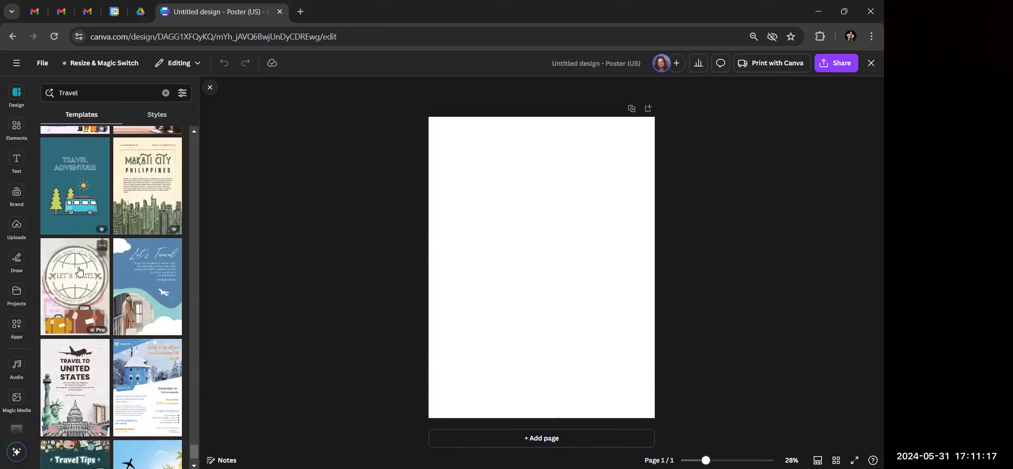
scroll(79, 272, "up", 5)
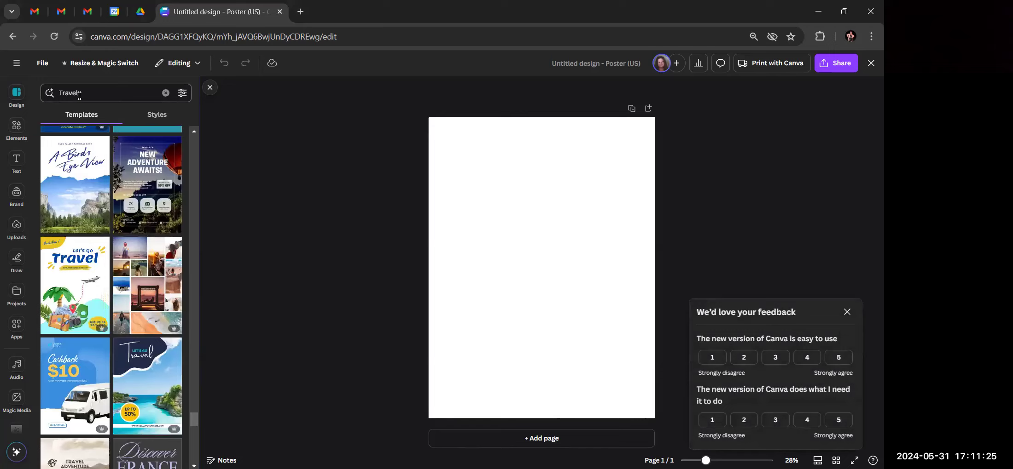
left_click(156, 116)
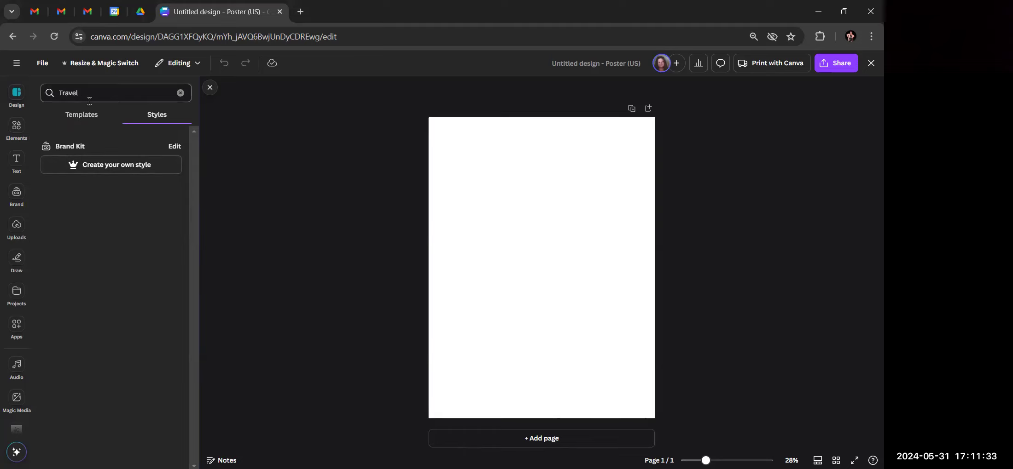
Open the full Photos collection from the Elements panel
left_click(17, 129)
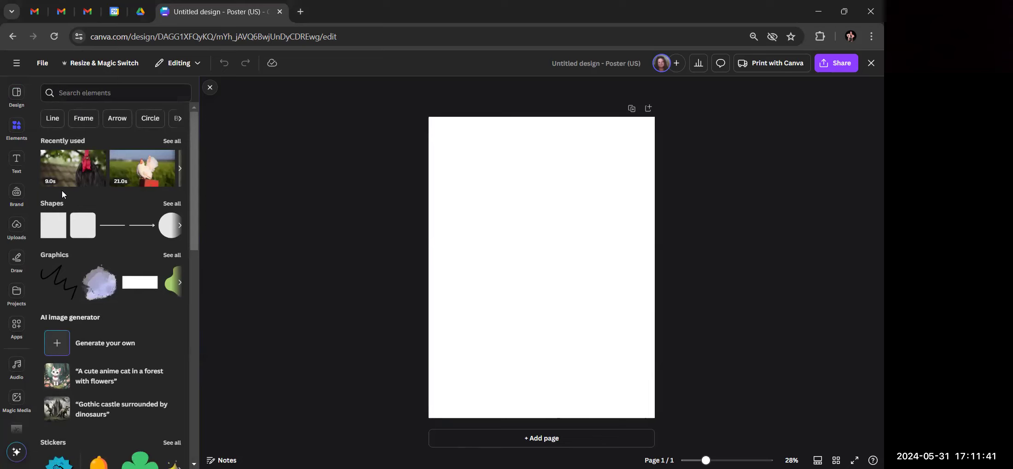
scroll(62, 189, "down", 4)
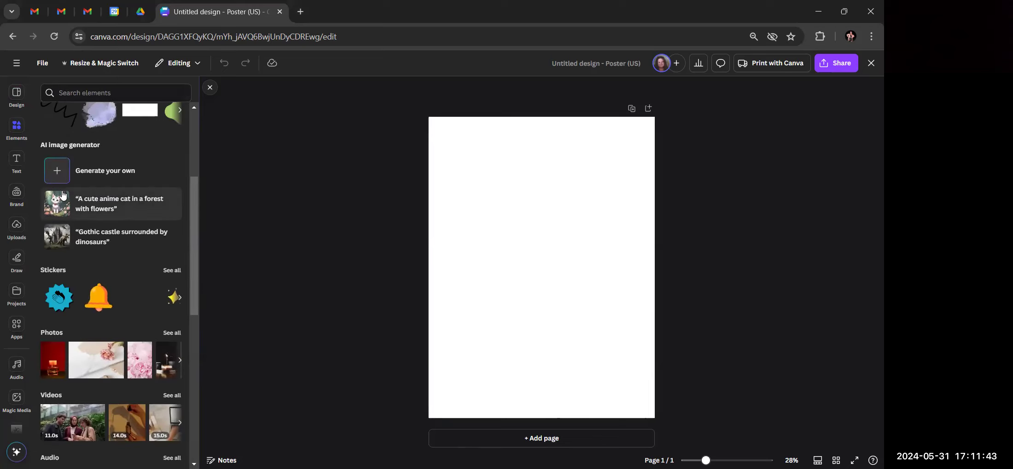
scroll(61, 190, "down", 3)
scroll(63, 195, "down", 1)
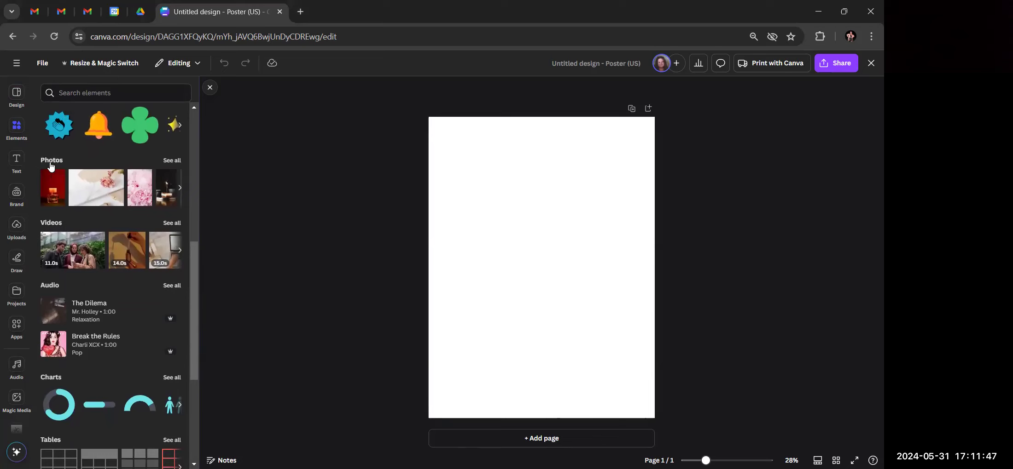
left_click(172, 161)
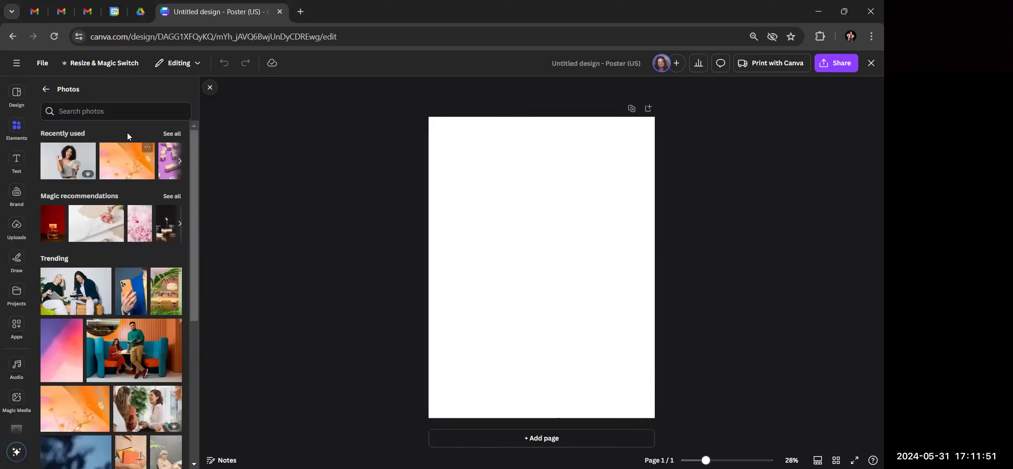
Search the stock photos for 'Travel'
left_click(91, 112)
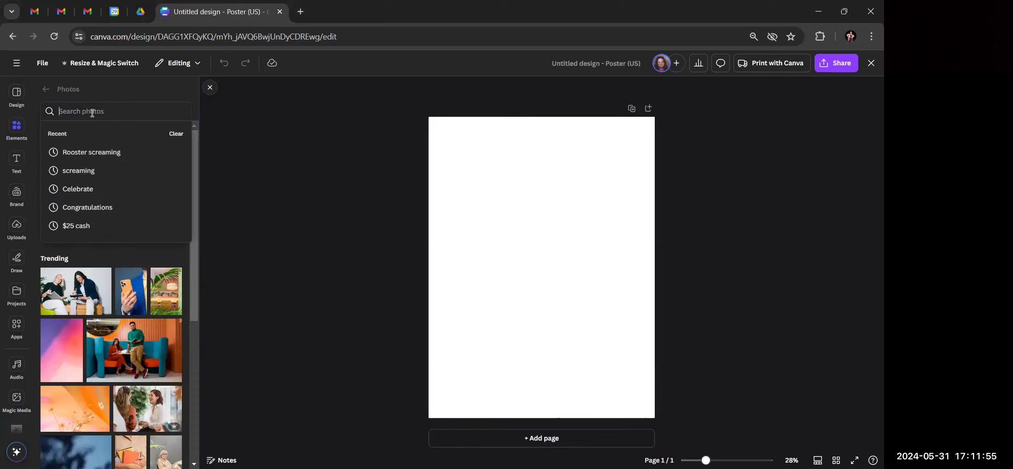
type("Travel")
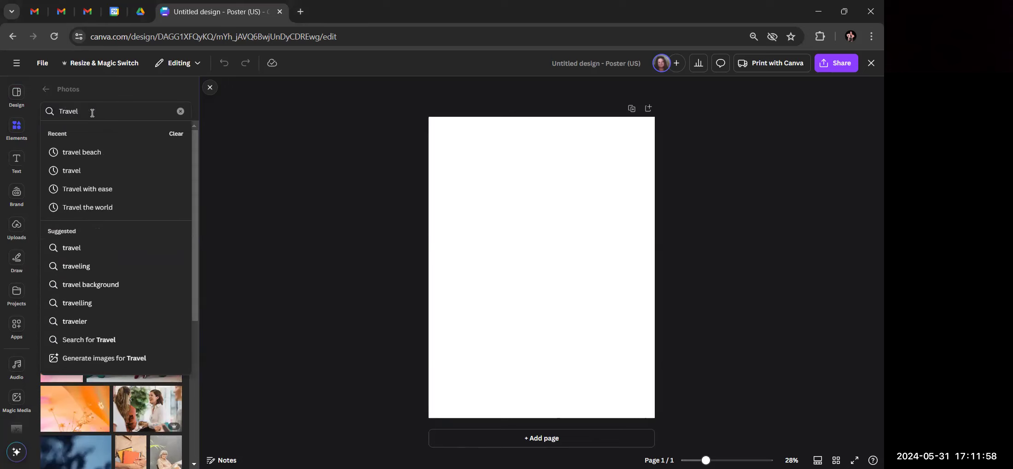
key("Return")
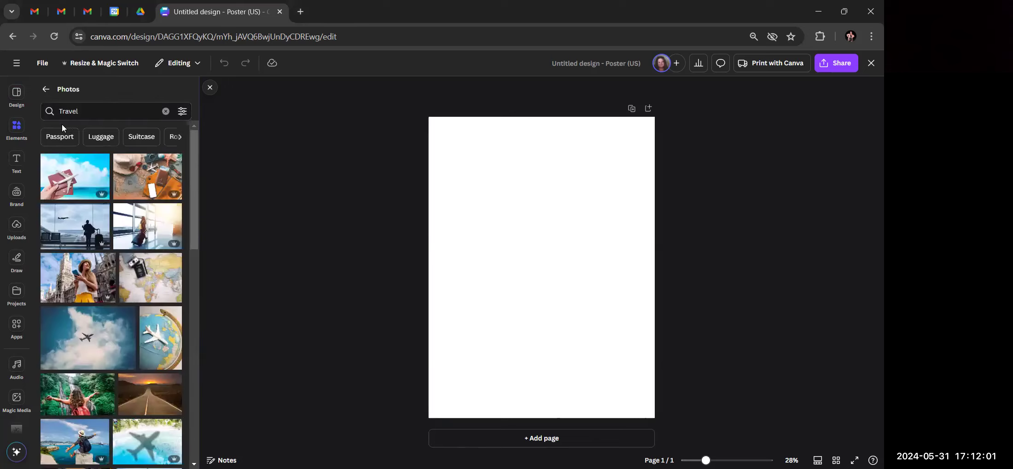
Scroll through the Travel photo results, then clear the search
scroll(93, 238, "down", 5)
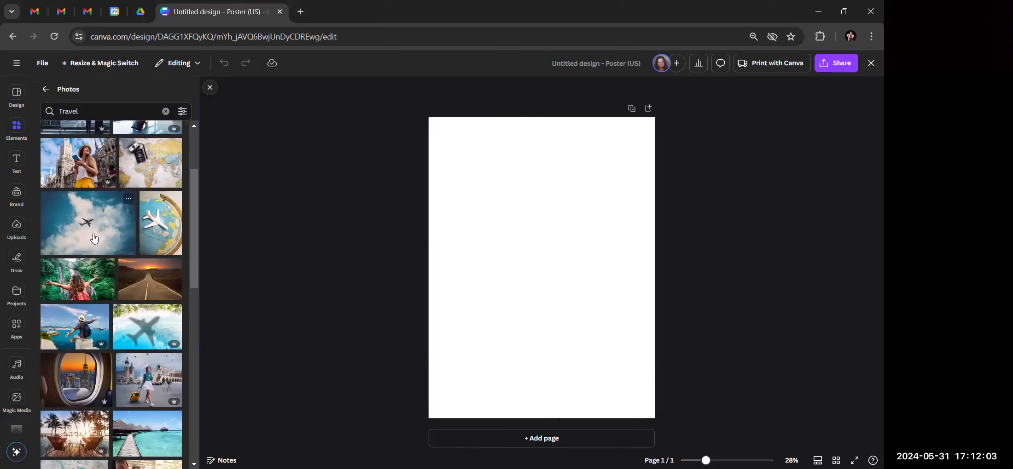
scroll(94, 238, "down", 4)
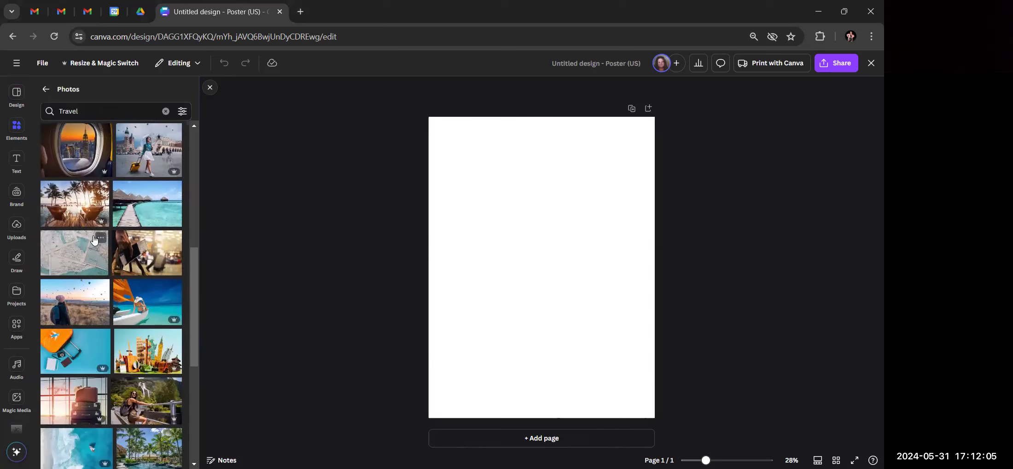
scroll(93, 240, "down", 10)
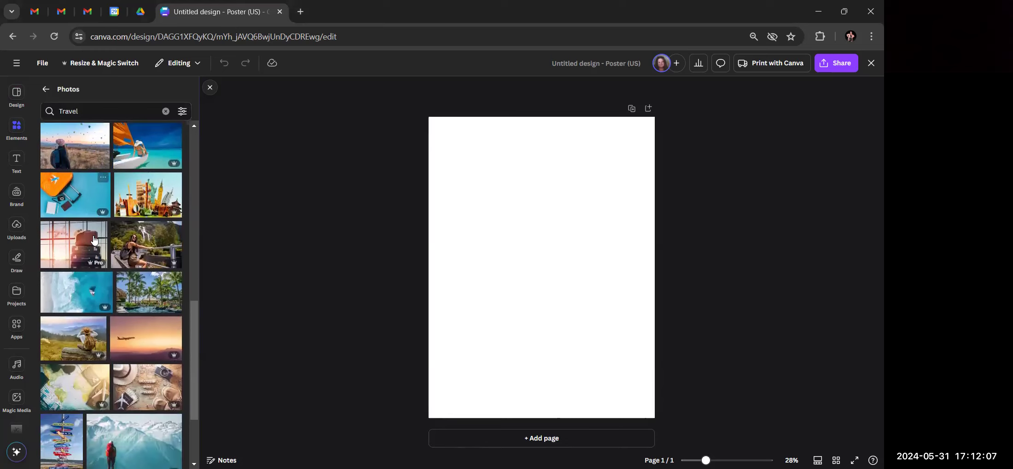
scroll(93, 238, "down", 3)
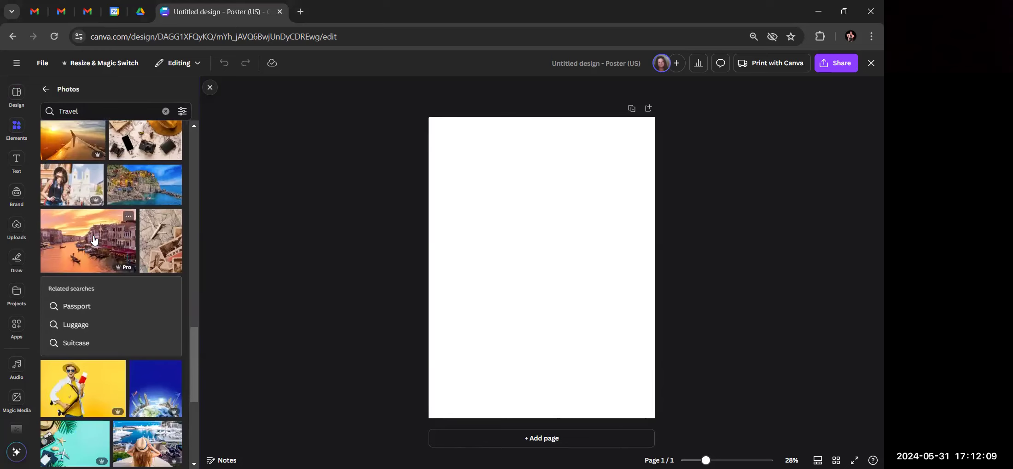
scroll(93, 239, "down", 7)
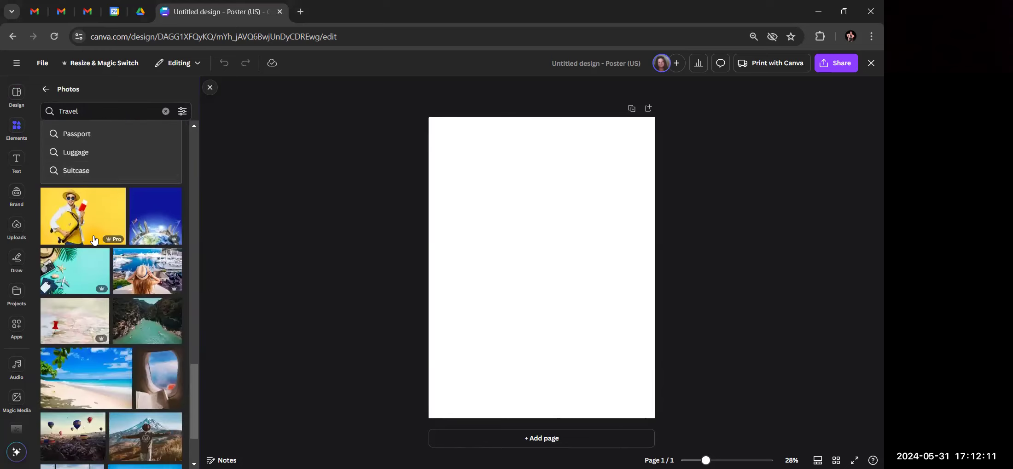
scroll(93, 240, "down", 10)
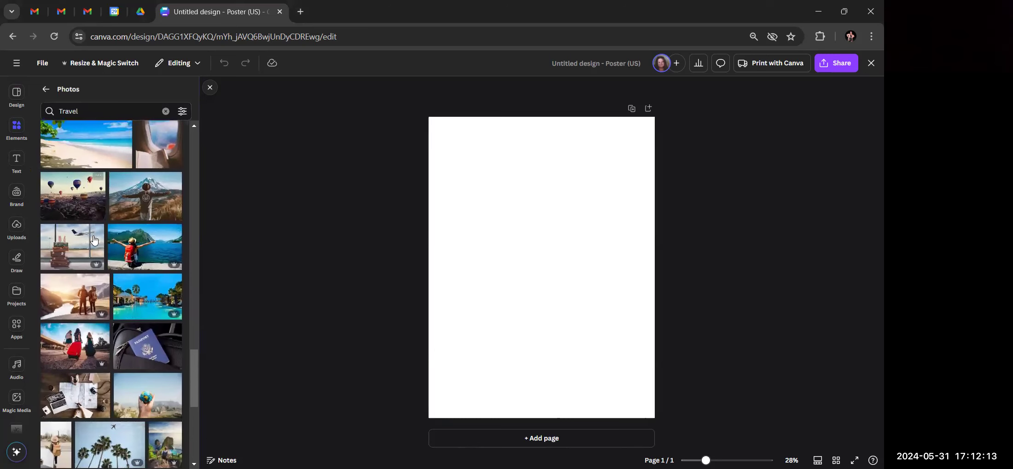
scroll(93, 239, "down", 1)
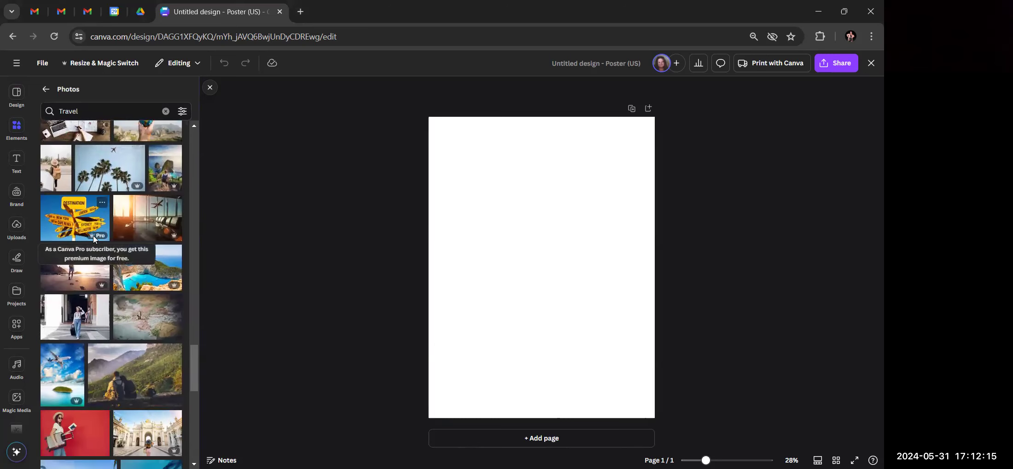
scroll(93, 239, "down", 2)
scroll(94, 239, "down", 5)
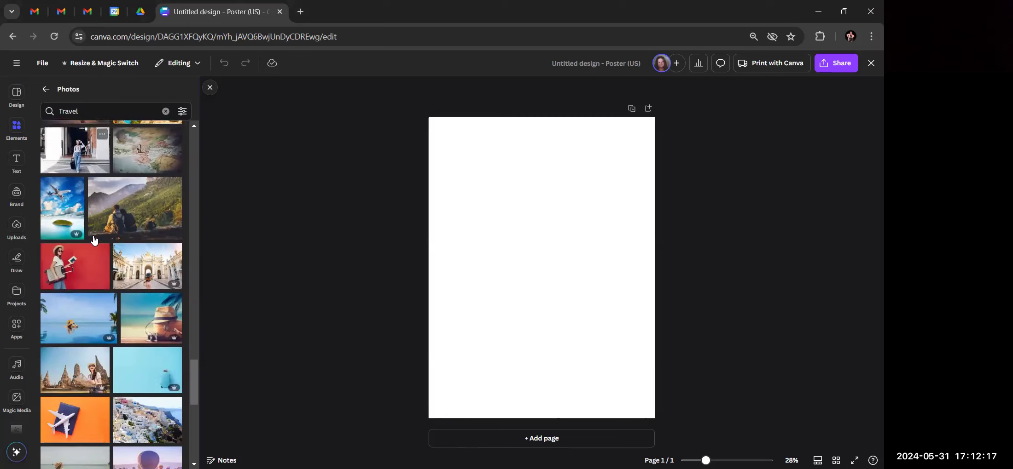
scroll(93, 239, "down", 6)
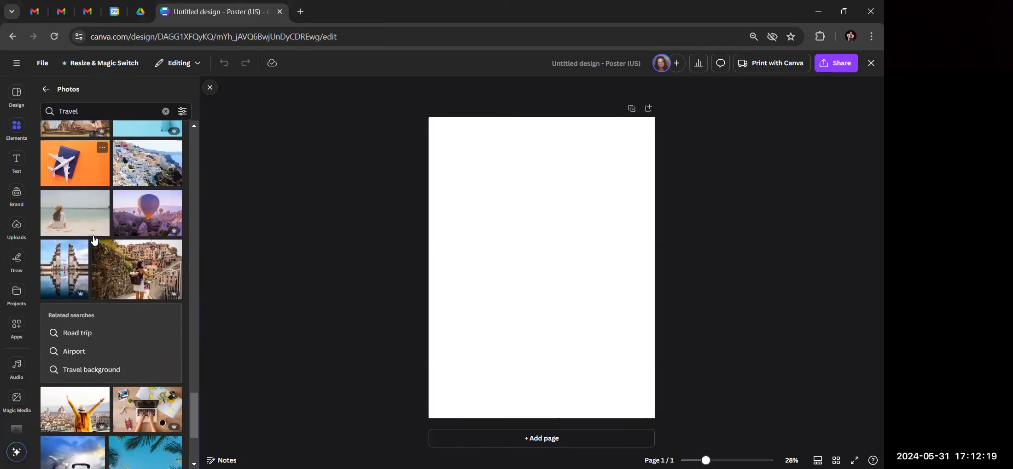
scroll(93, 239, "down", 6)
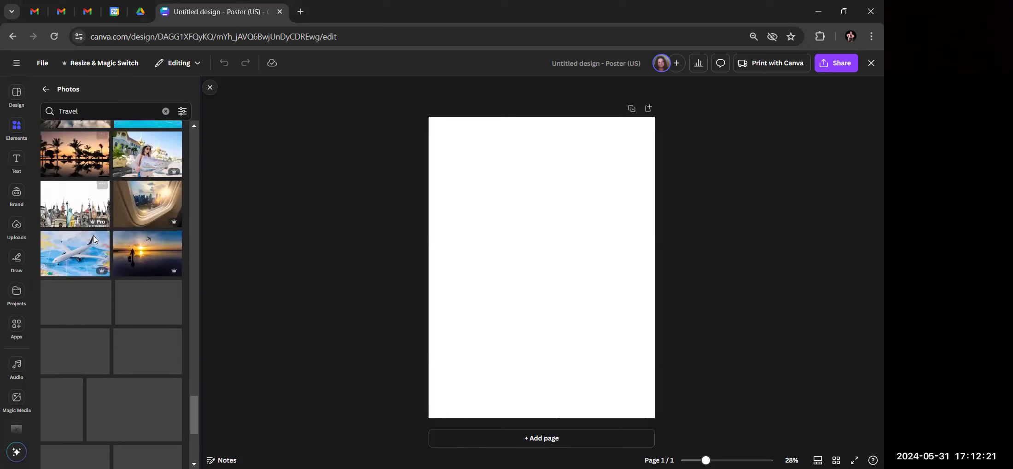
scroll(94, 239, "down", 7)
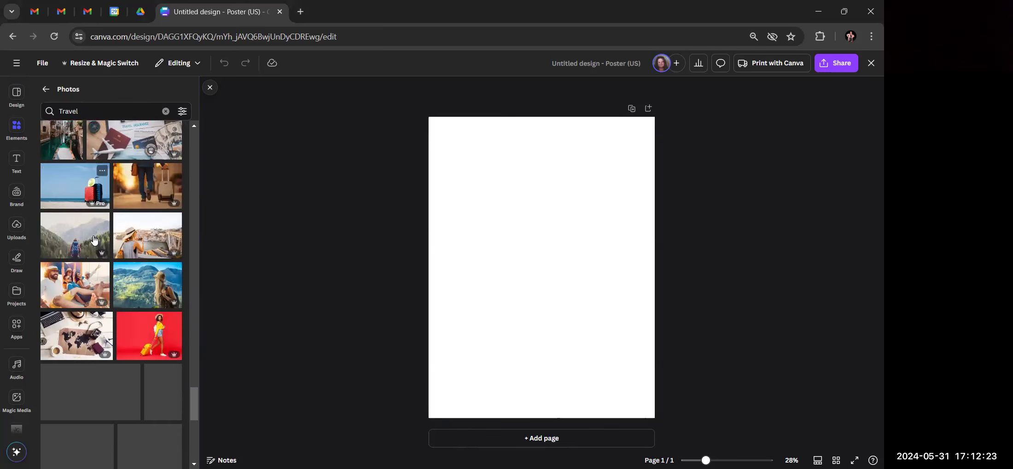
scroll(93, 239, "down", 2)
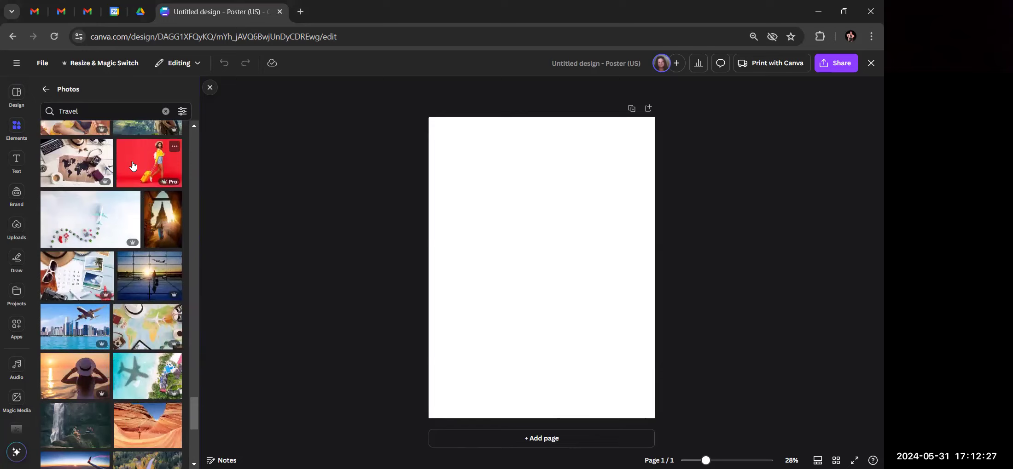
scroll(118, 237, "down", 5)
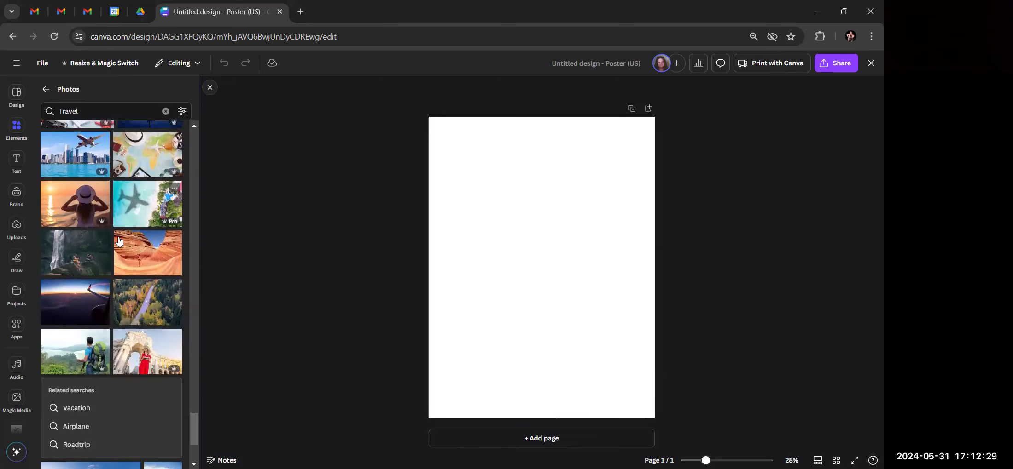
scroll(119, 240, "down", 6)
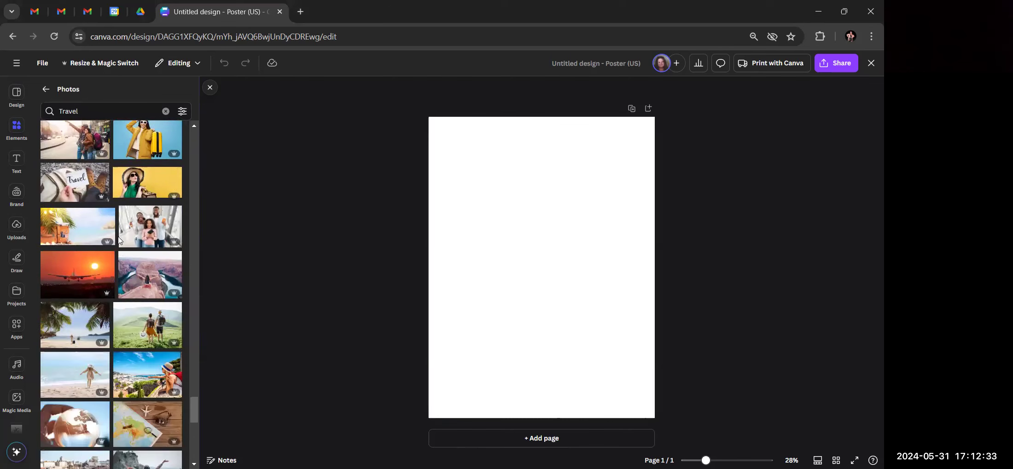
scroll(119, 241, "down", 4)
scroll(119, 242, "down", 1)
scroll(119, 240, "down", 3)
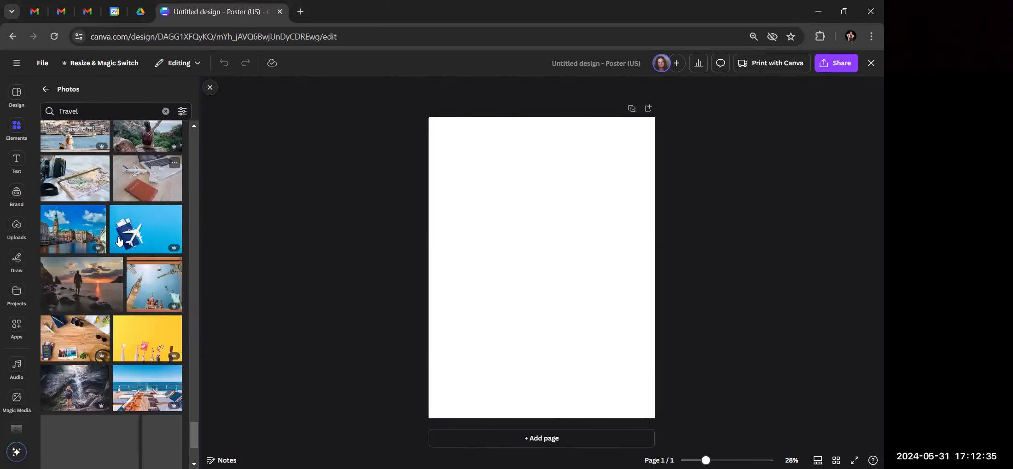
scroll(119, 240, "down", 3)
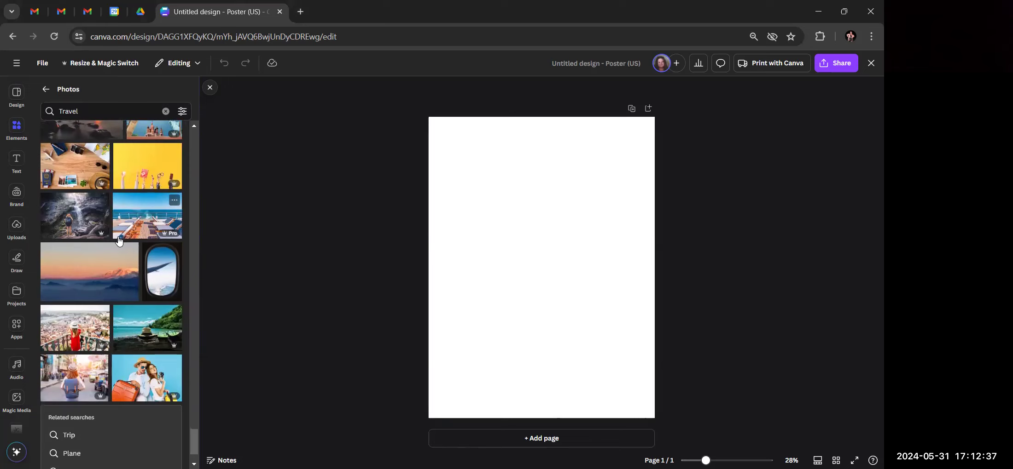
scroll(119, 235, "down", 5)
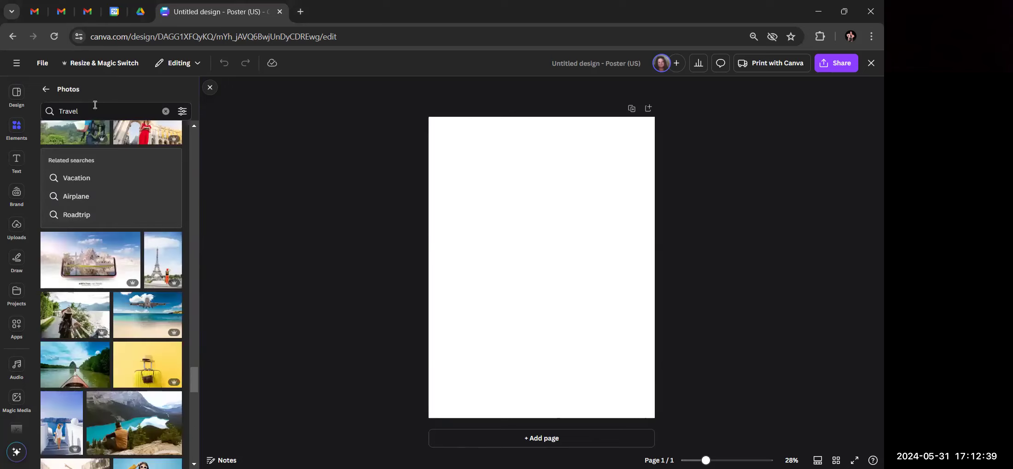
left_click(165, 111)
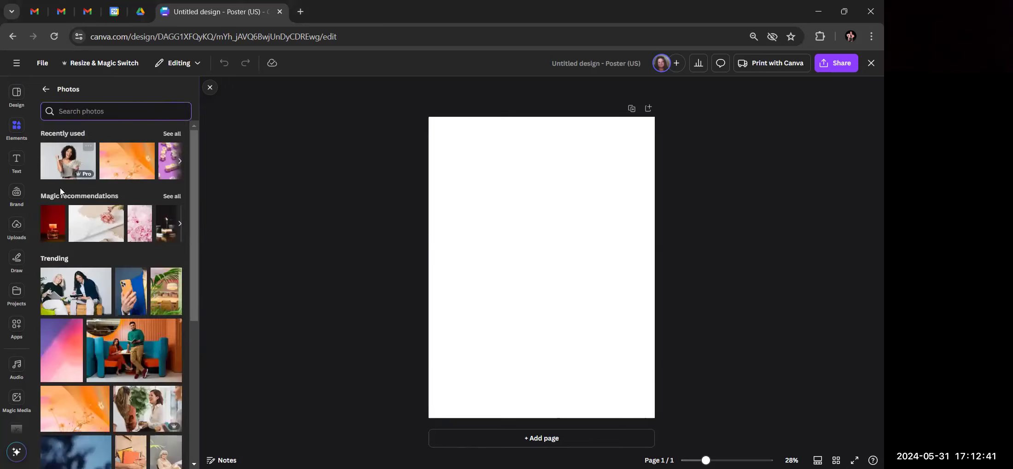
Search stock photos for 'Cruise Ship', browse the ship results, then open a new browser tab
type("Cru")
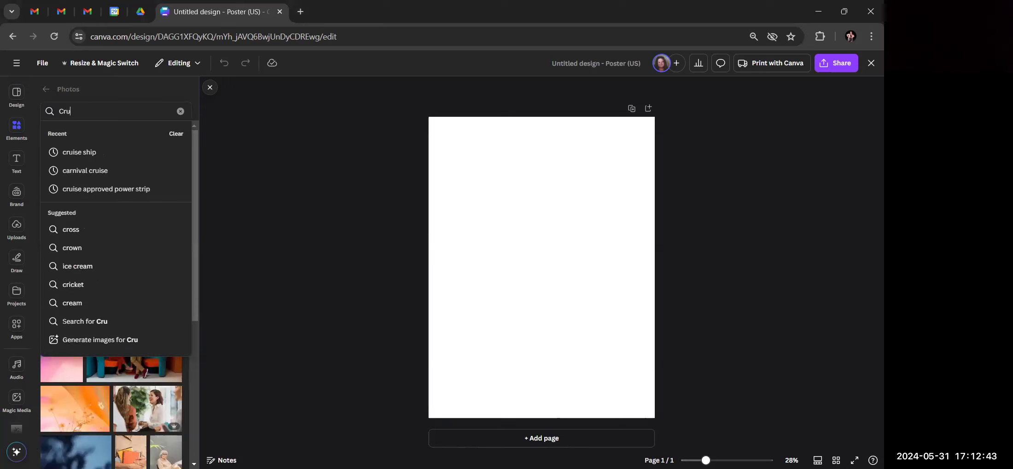
type("ise Ship")
key("Return")
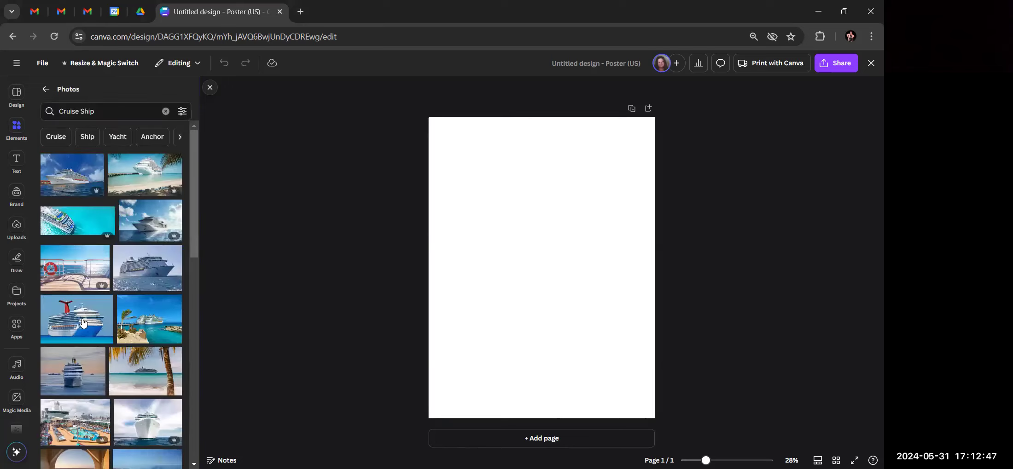
scroll(83, 322, "down", 5)
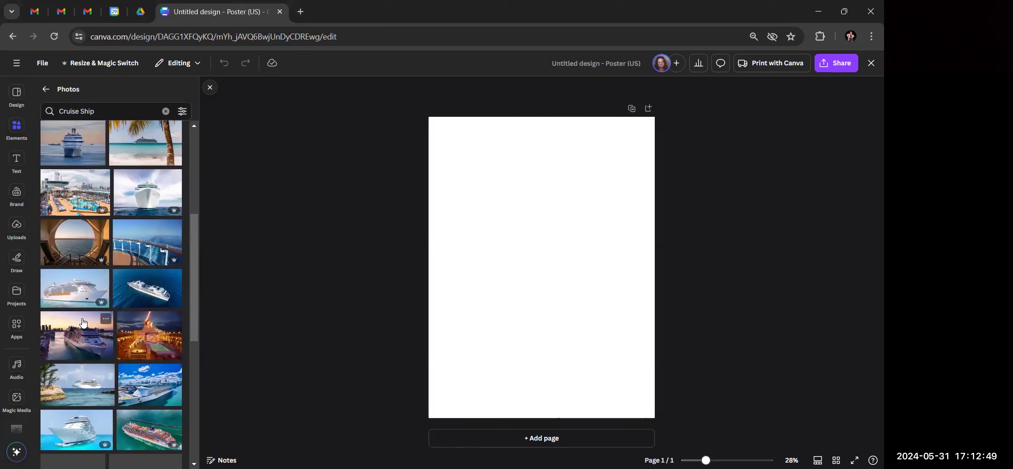
scroll(85, 322, "down", 6)
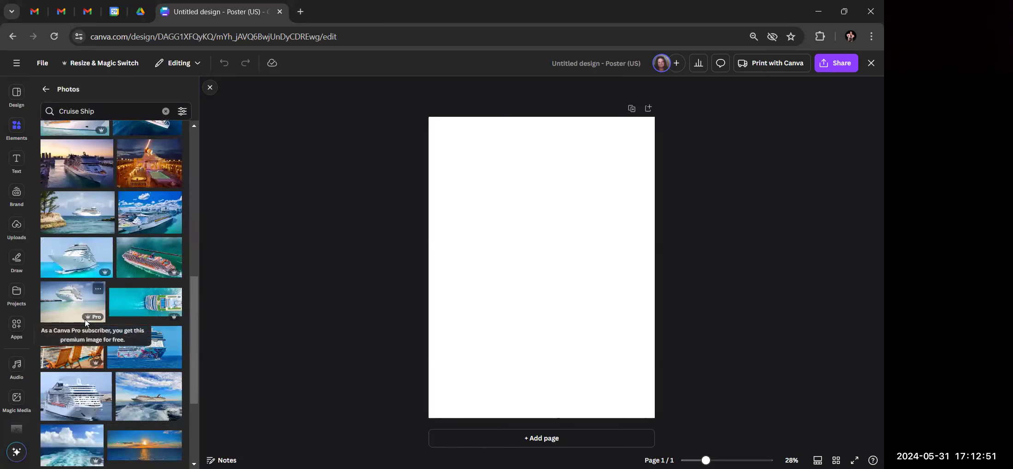
scroll(85, 323, "down", 1)
scroll(88, 323, "down", 4)
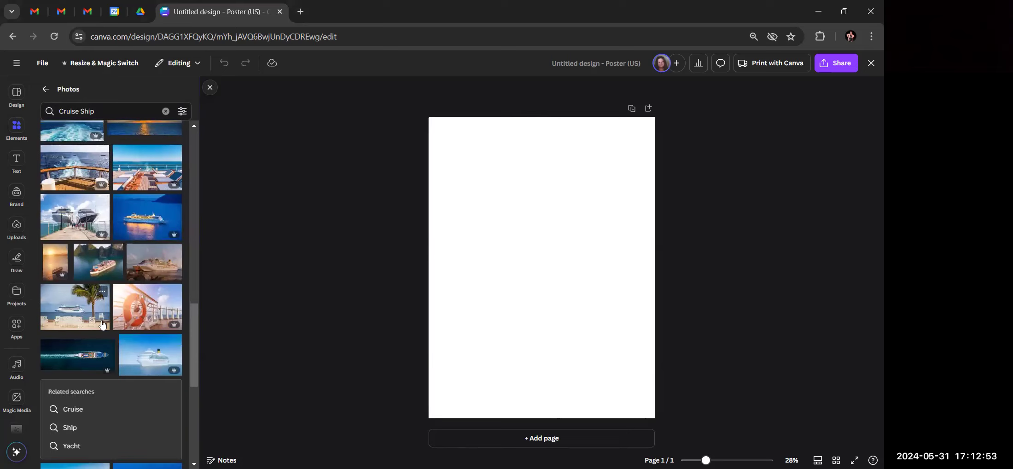
scroll(103, 325, "down", 2)
scroll(104, 326, "down", 10)
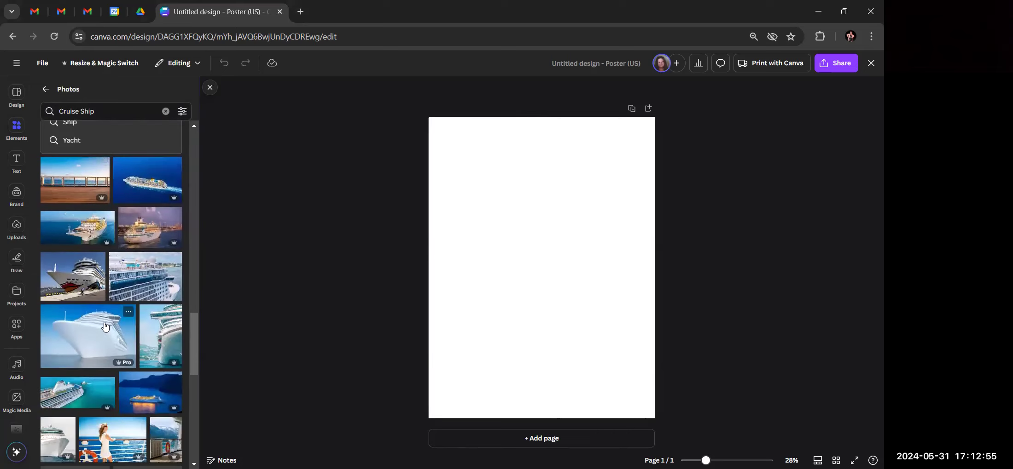
scroll(105, 326, "down", 4)
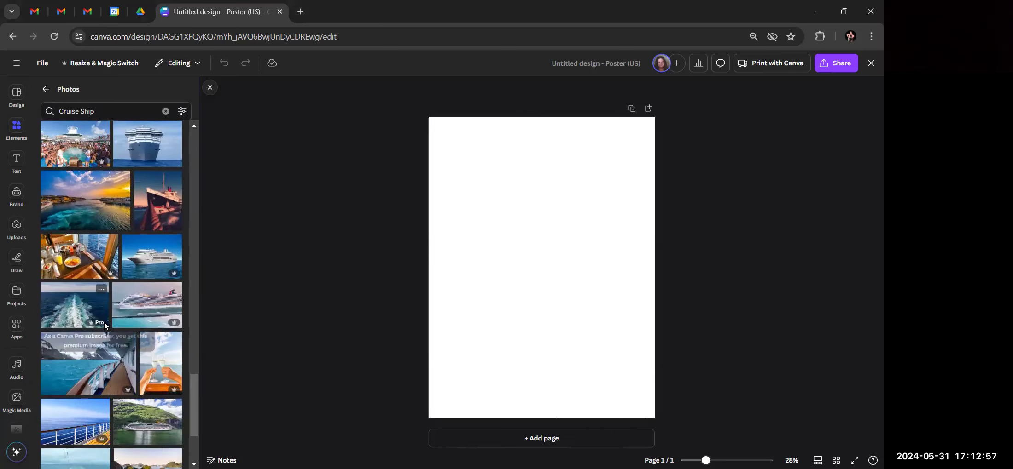
scroll(104, 326, "down", 2)
scroll(104, 326, "down", 3)
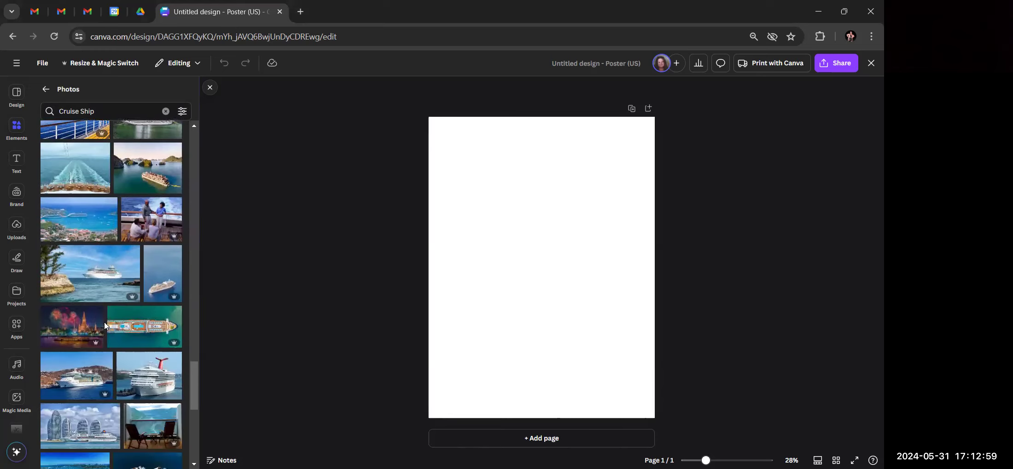
scroll(104, 326, "down", 2)
scroll(104, 326, "down", 2)
scroll(105, 326, "down", 4)
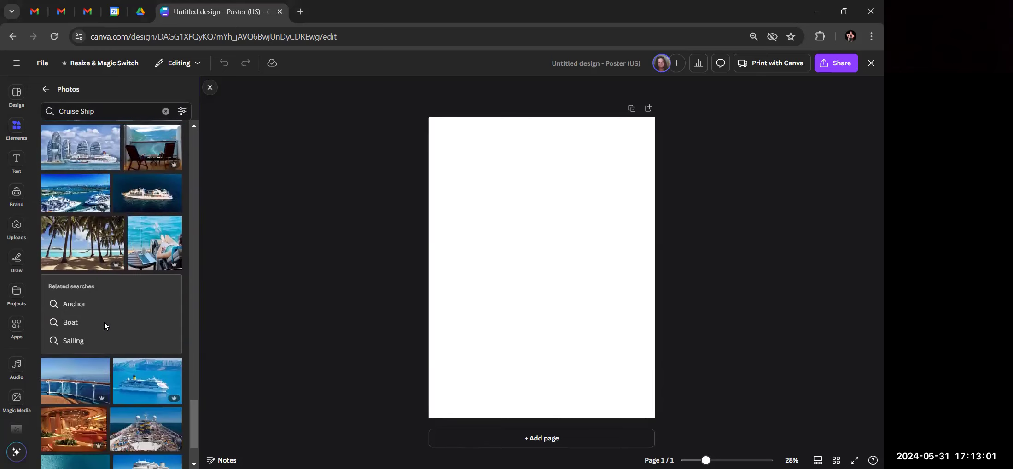
scroll(106, 327, "down", 1)
scroll(106, 327, "up", 8)
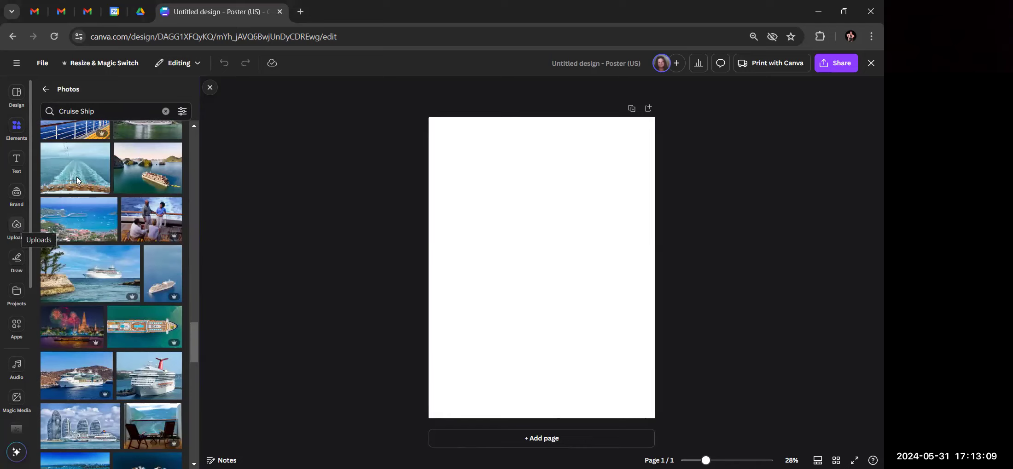
left_click(300, 11)
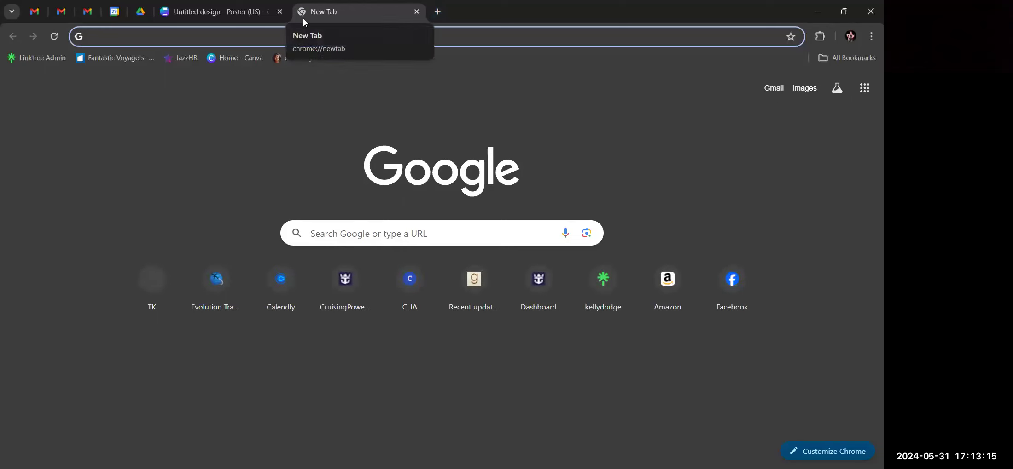
Search Google for 'icon of the seas' and switch to image results
type("i")
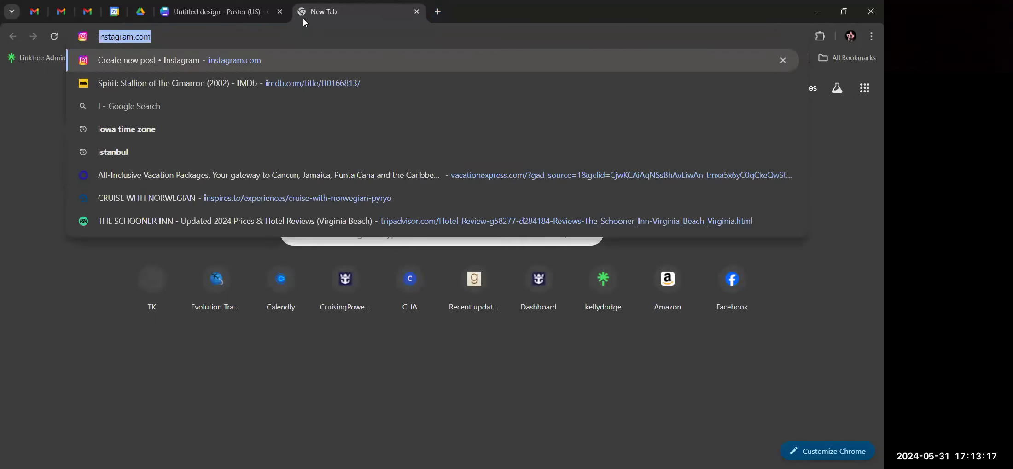
key("BackSpace")
type("con")
type(" o")
key("Return")
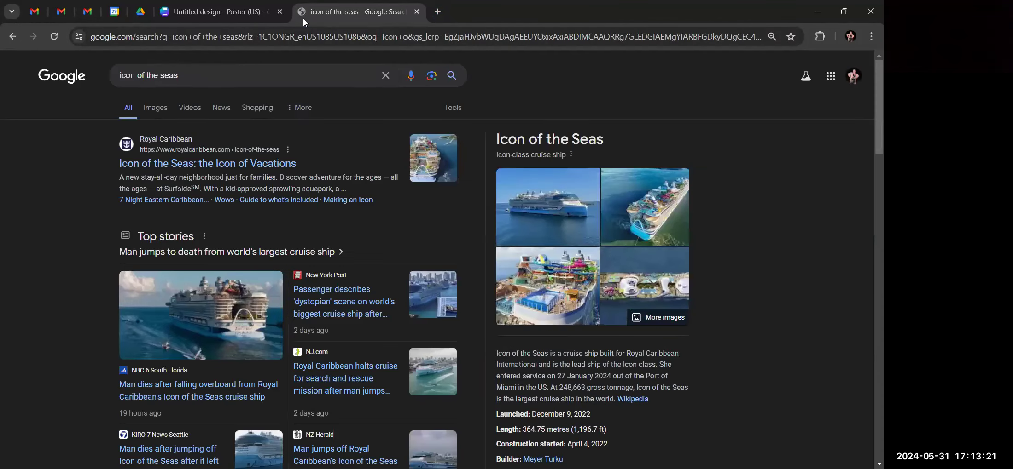
left_click(159, 110)
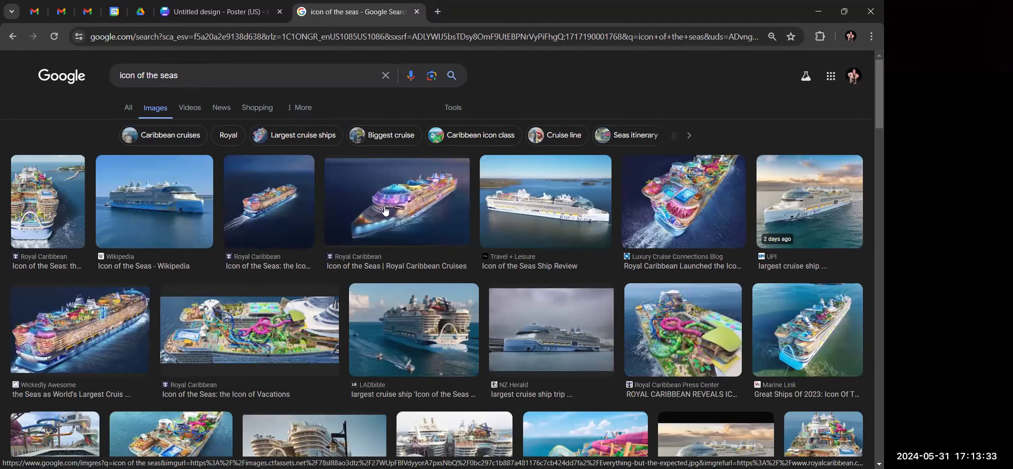
Browse the ship images and preview the Wickedly Awesome ship photo larger
scroll(386, 211, "down", 3)
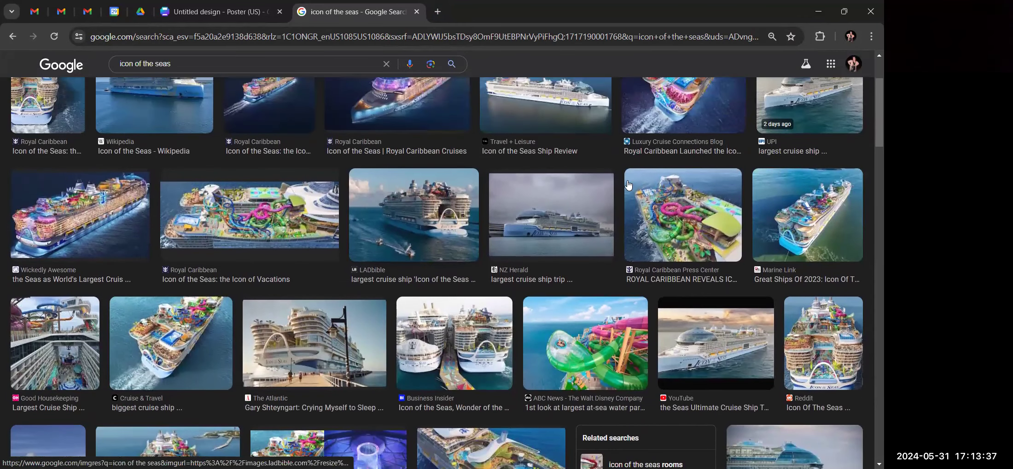
scroll(682, 141, "down", 3)
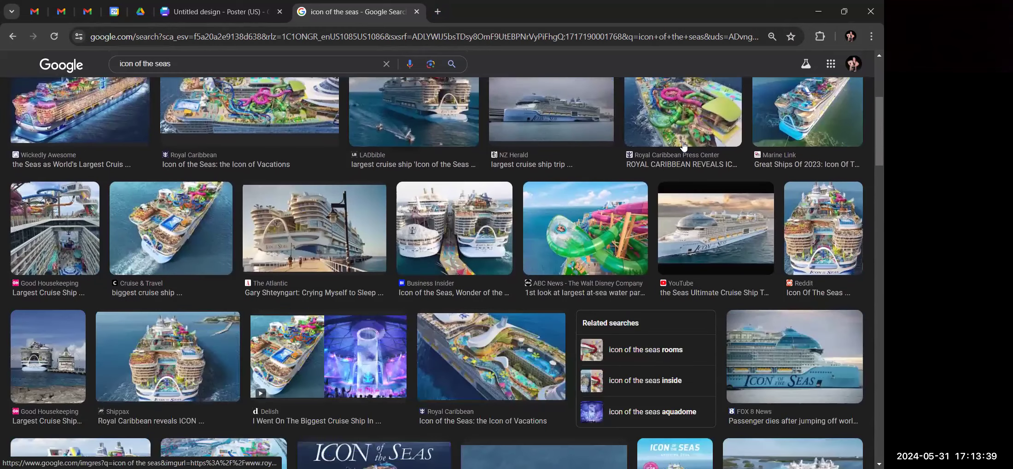
scroll(683, 145, "down", 4)
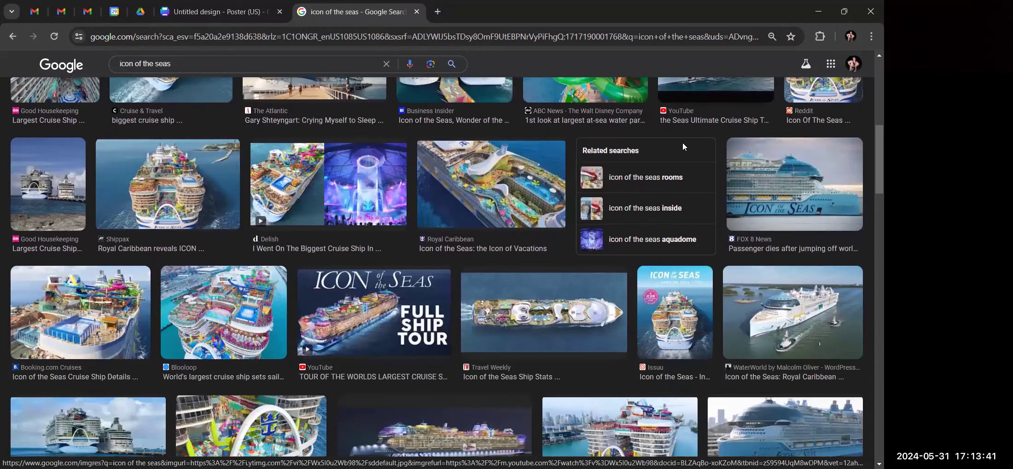
scroll(369, 198, "down", 5)
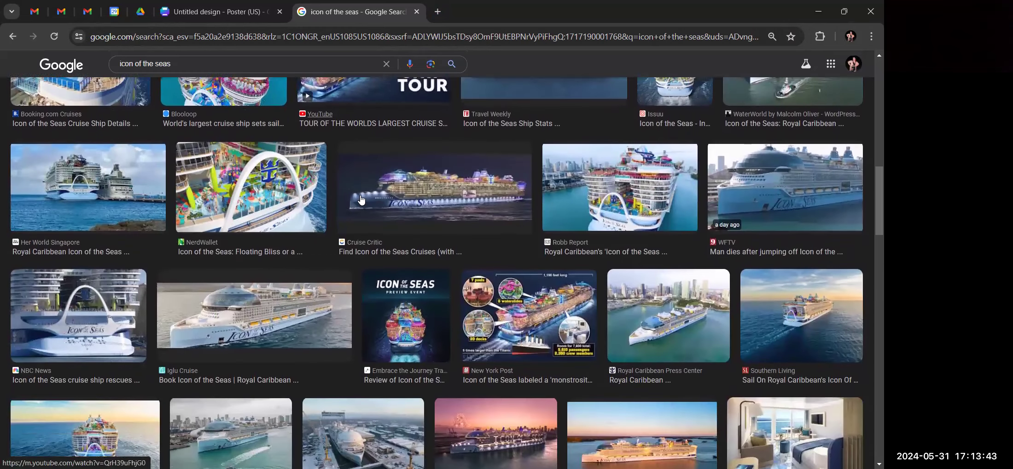
scroll(360, 199, "down", 9)
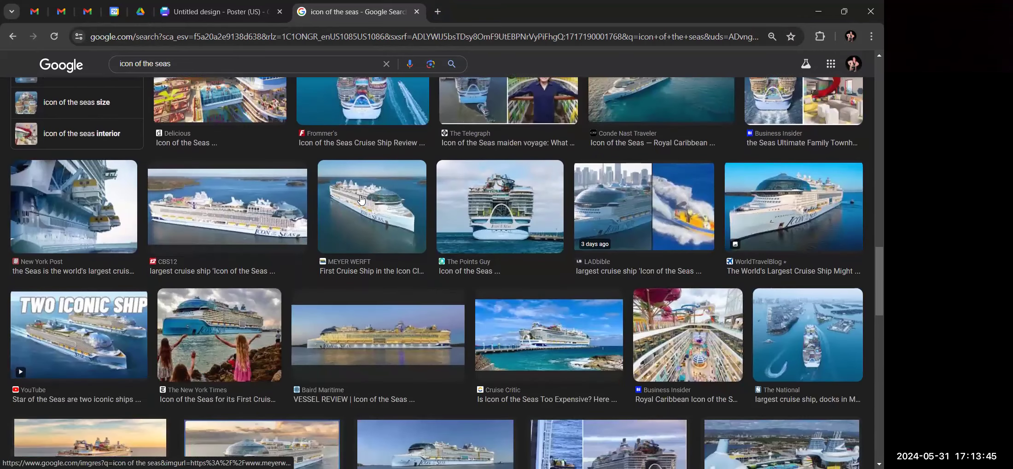
scroll(361, 199, "up", 2)
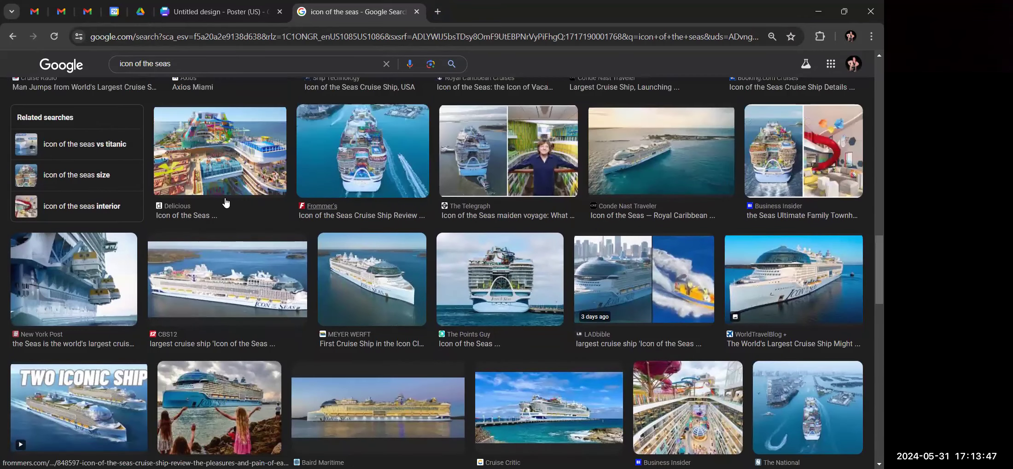
scroll(212, 204, "up", 15)
scroll(107, 194, "down", 5)
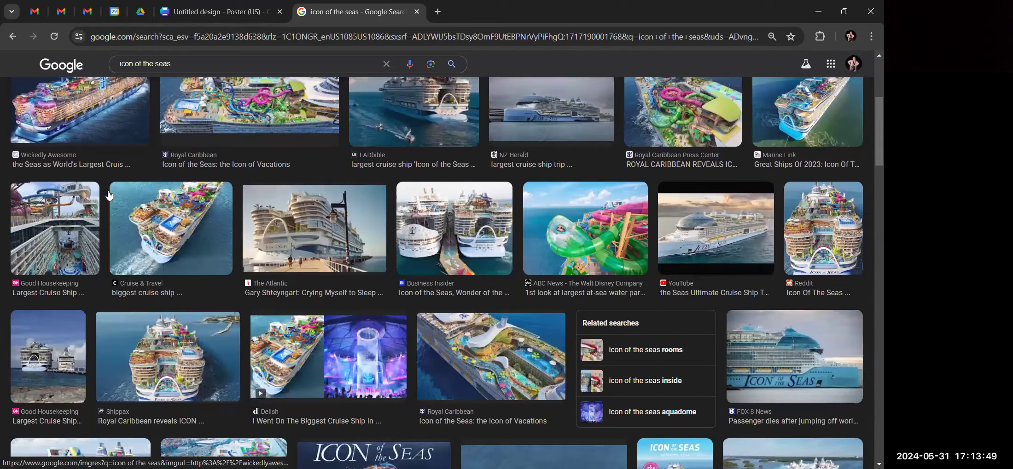
left_click(55, 114)
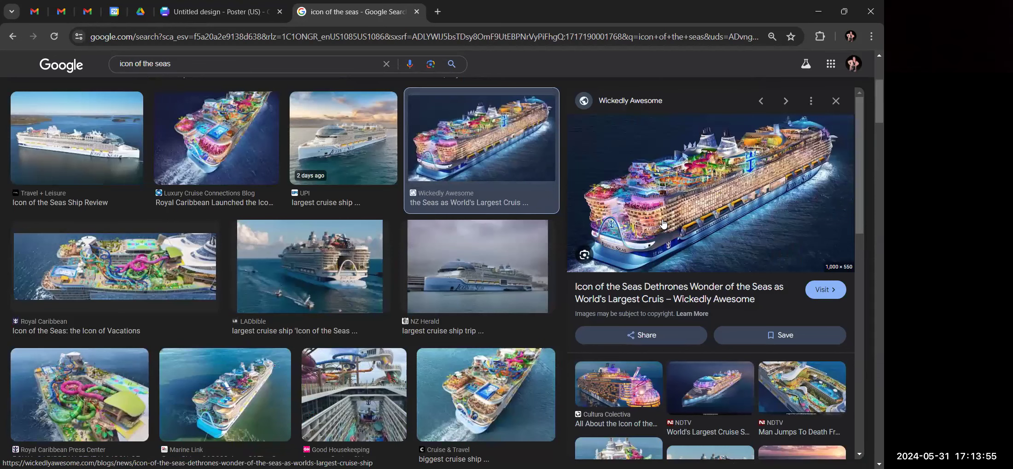
Copy the large Icon of the Seas preview image and go back to the Canva poster tab
scroll(663, 224, "down", 5)
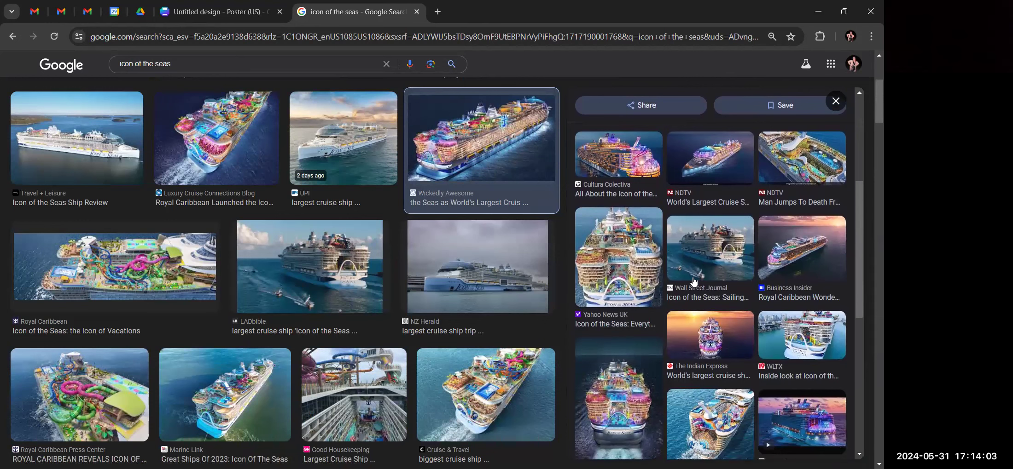
scroll(694, 280, "down", 5)
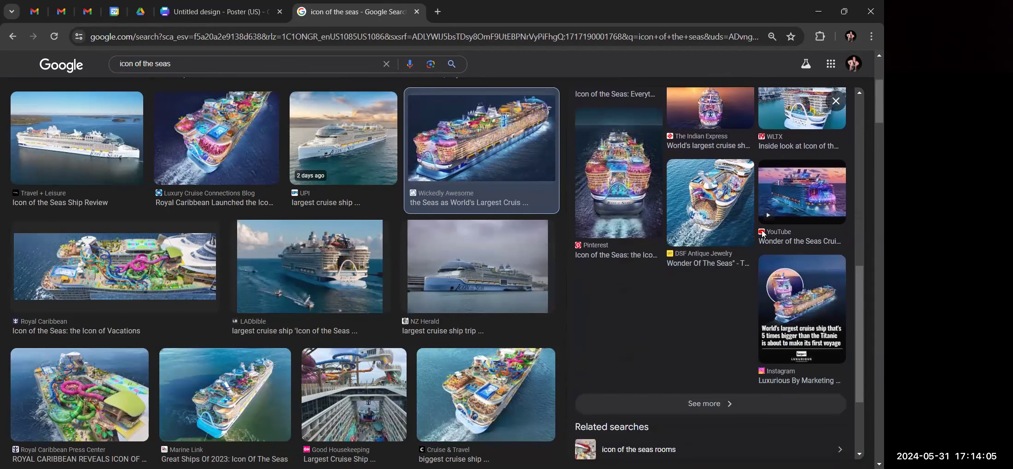
scroll(745, 251, "up", 6)
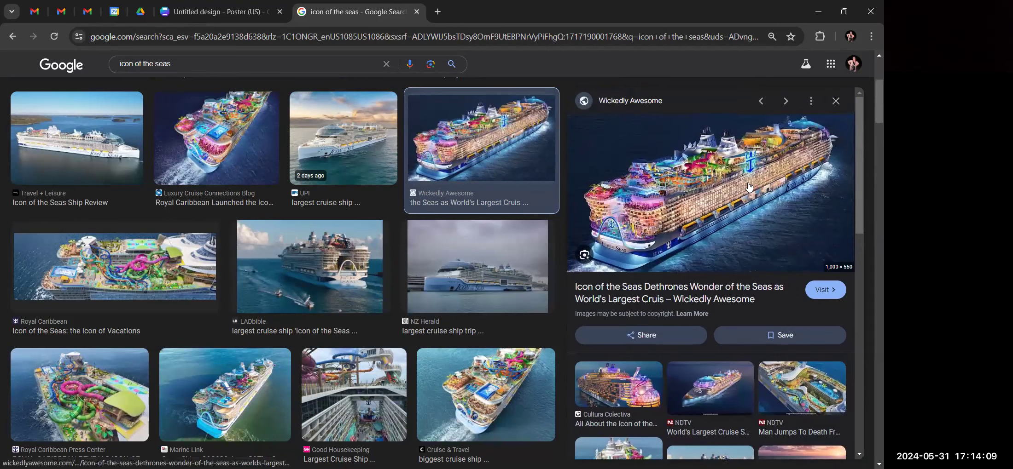
scroll(669, 202, "down", 5)
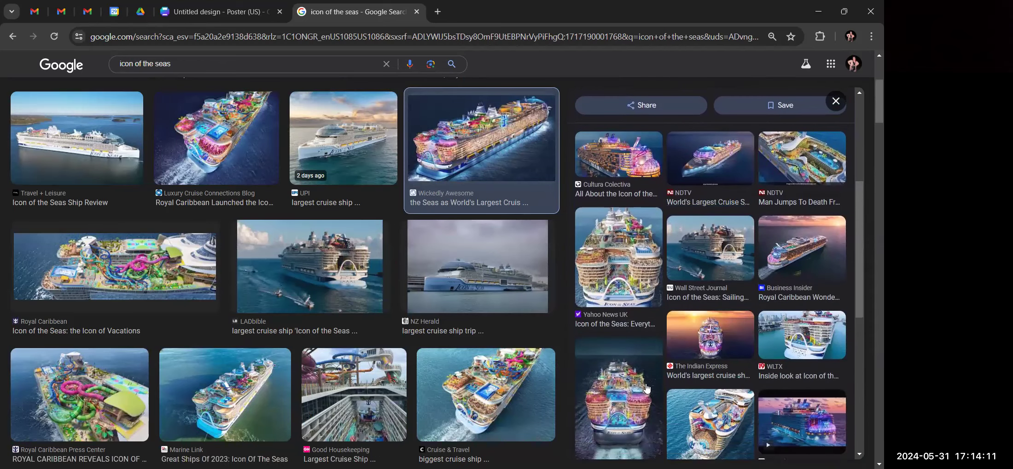
scroll(608, 318, "down", 2)
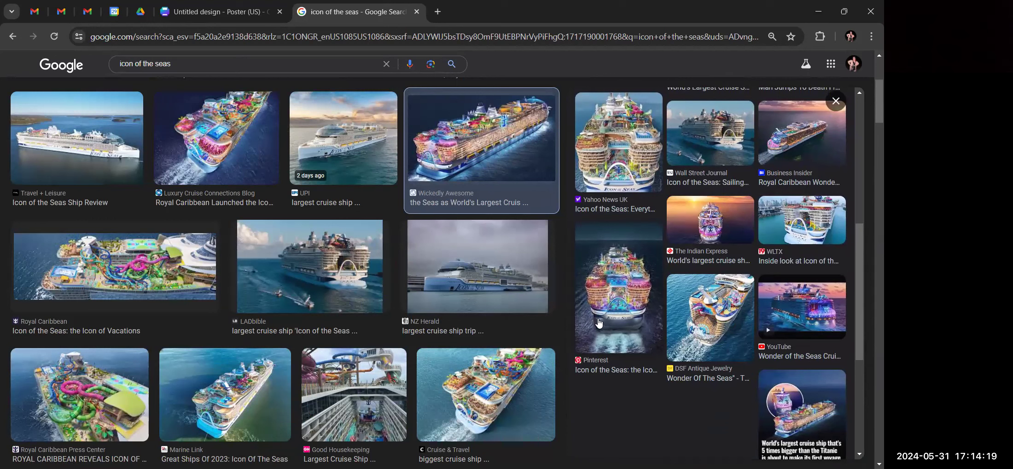
scroll(695, 306, "up", 5)
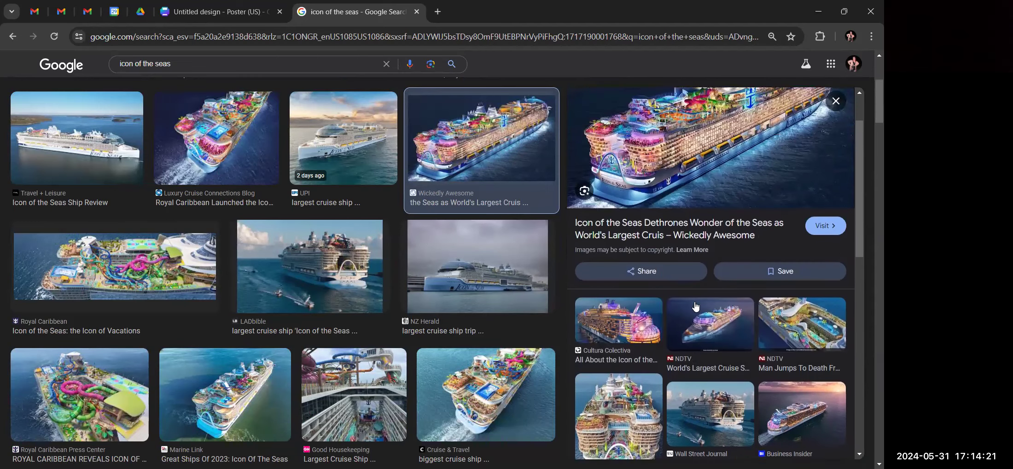
scroll(695, 306, "up", 2)
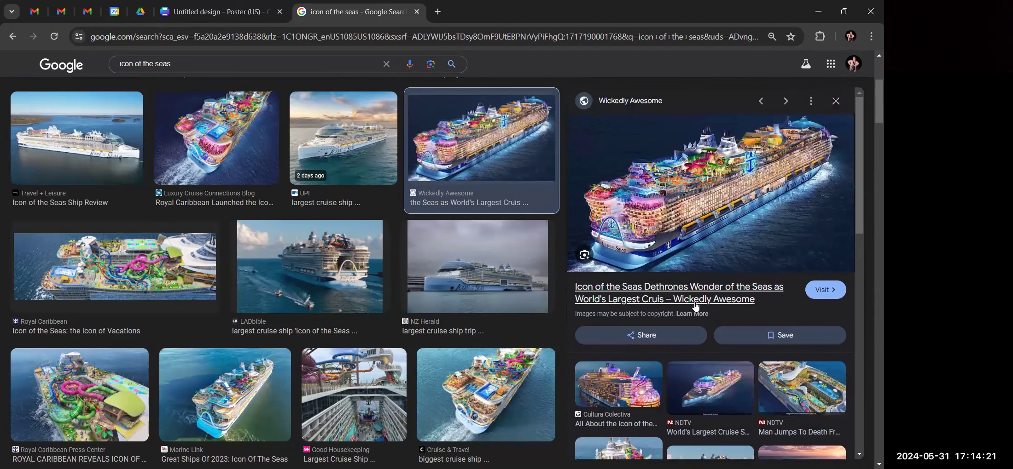
right_click(713, 186)
left_click(634, 369)
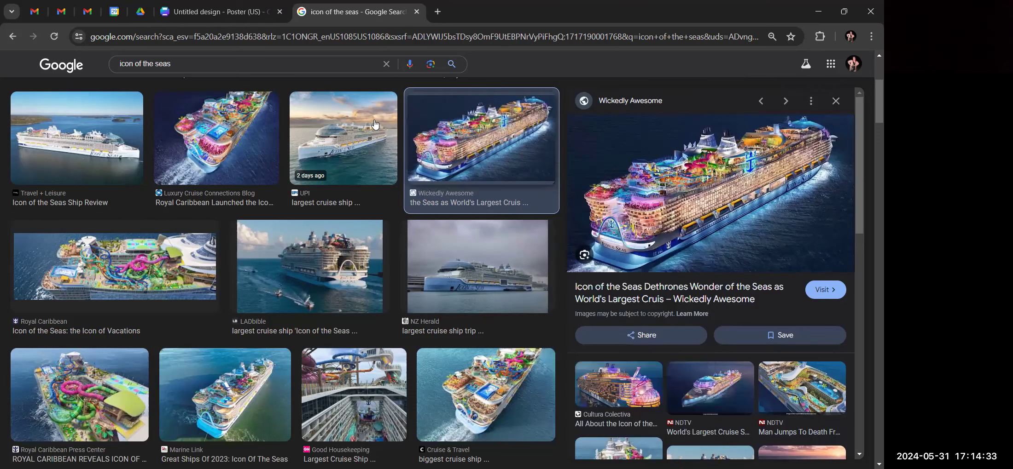
left_click(198, 14)
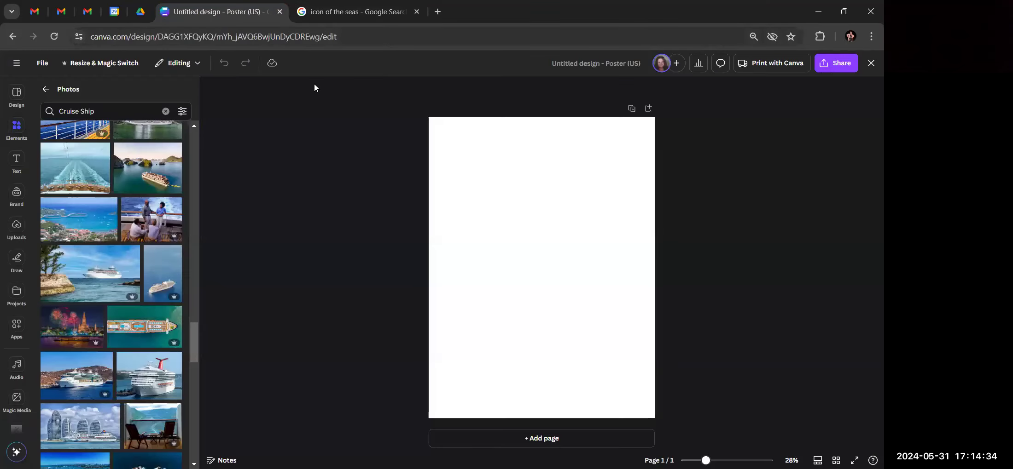
Paste the Icon of the Seas ship photo onto the poster and set it as the page background
right_click(524, 276)
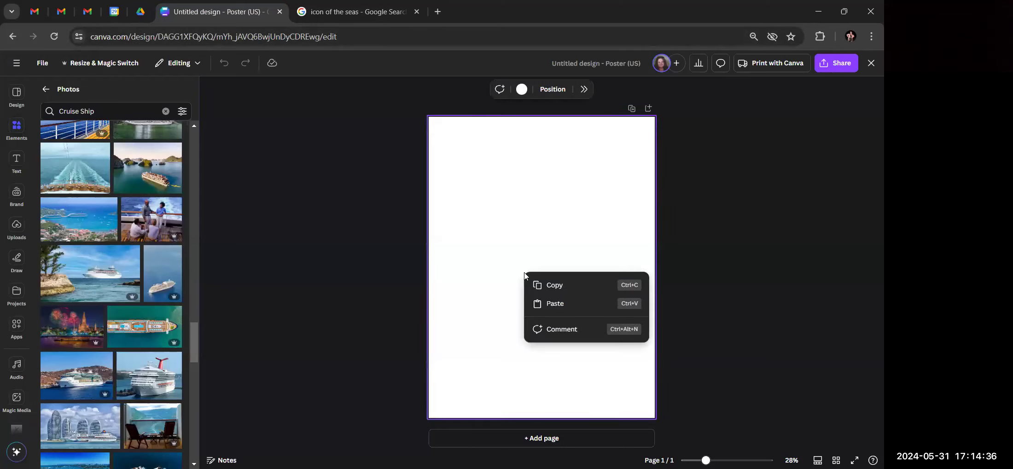
left_click(554, 304)
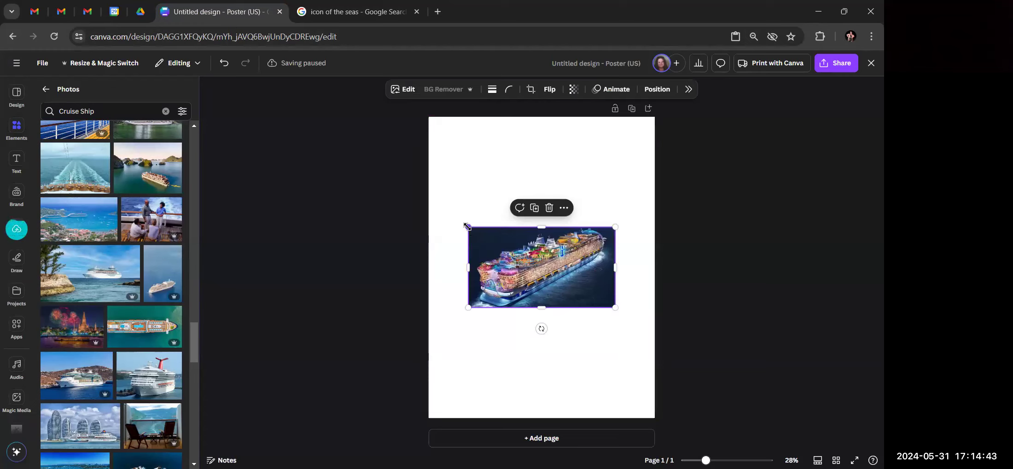
left_click(563, 208)
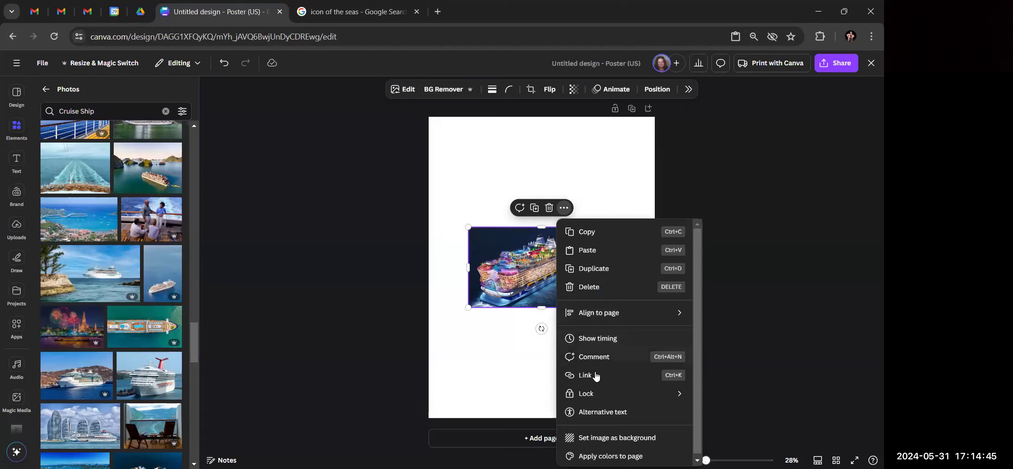
scroll(595, 376, "down", 1)
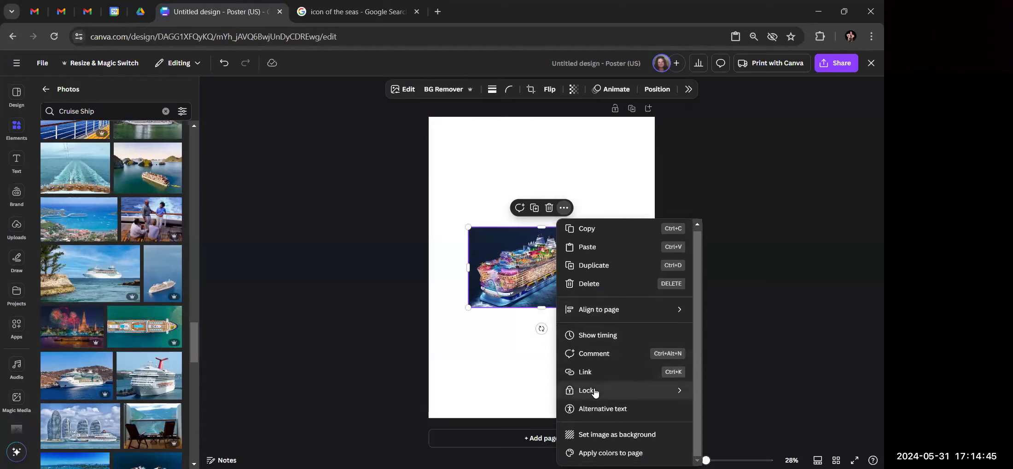
left_click(578, 162)
left_click(541, 253)
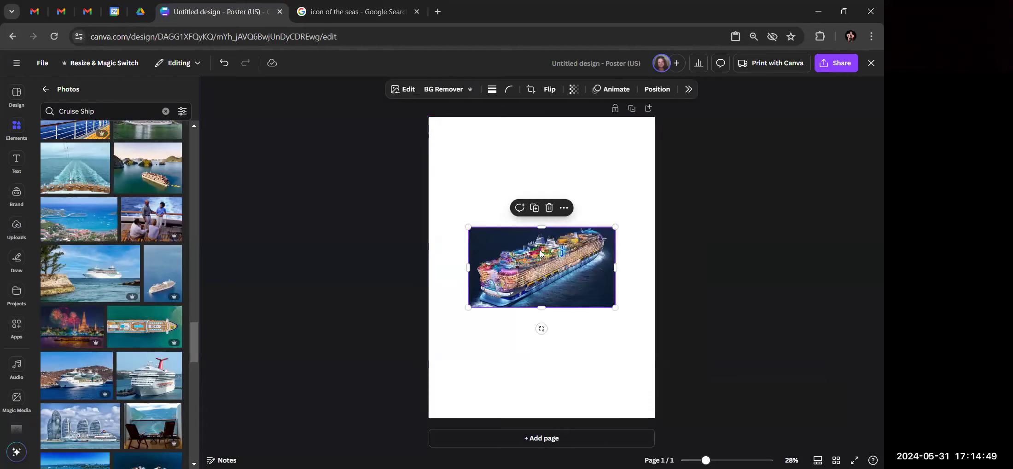
left_click(564, 208)
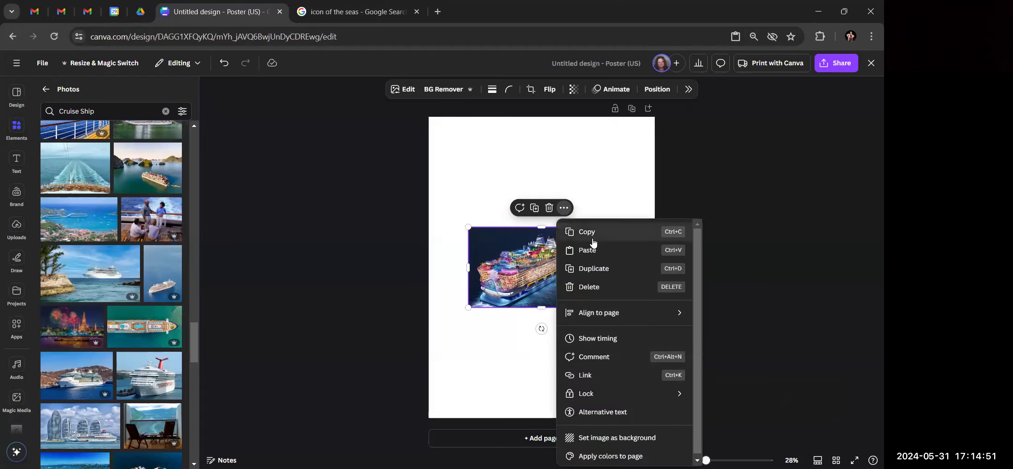
scroll(592, 366, "down", 1)
left_click(608, 435)
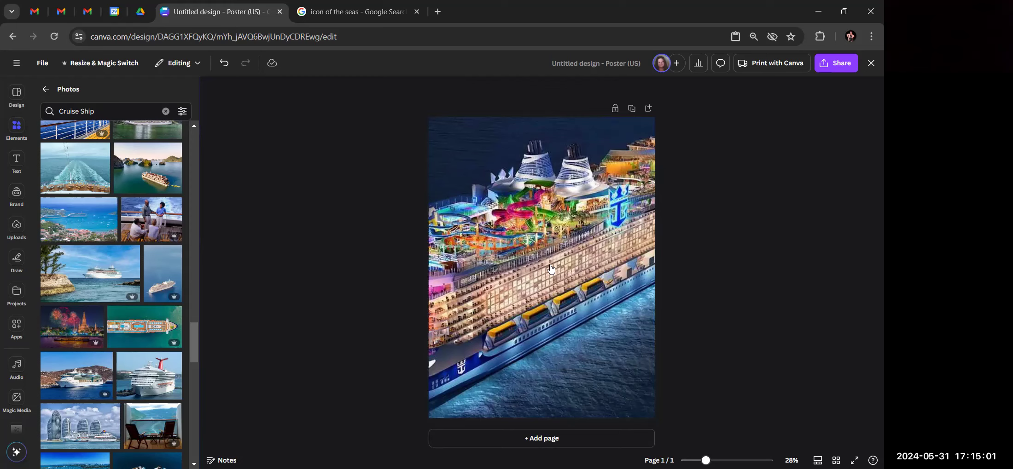
Undo the background setting and stretch the ship image to the poster's full width
left_click(224, 63)
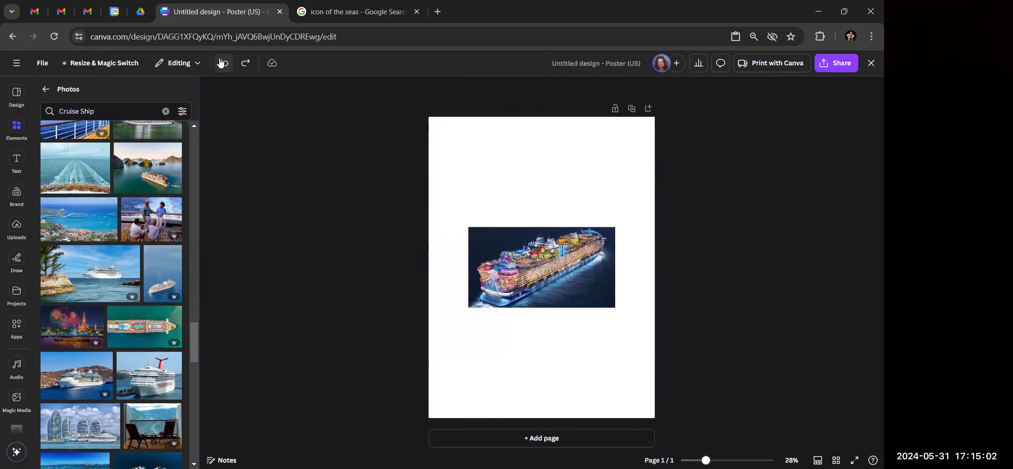
left_click(572, 237)
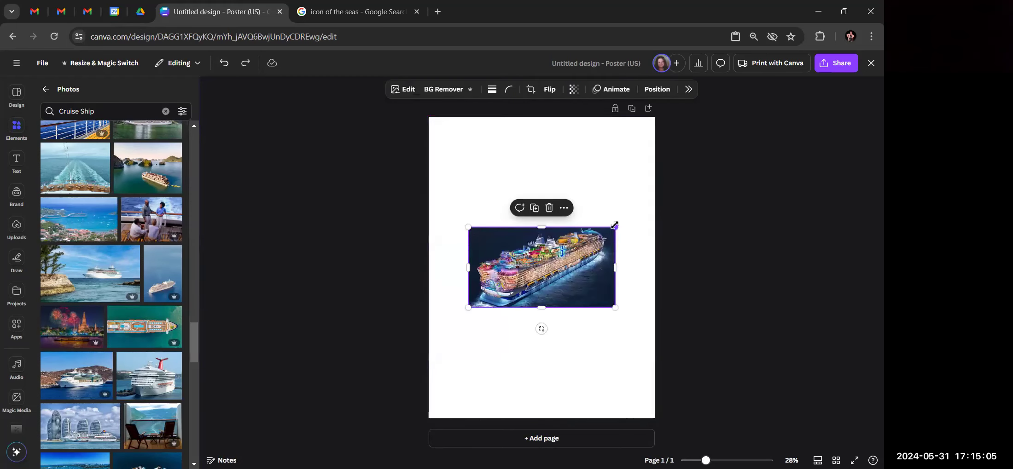
left_click_drag(614, 226, 651, 207)
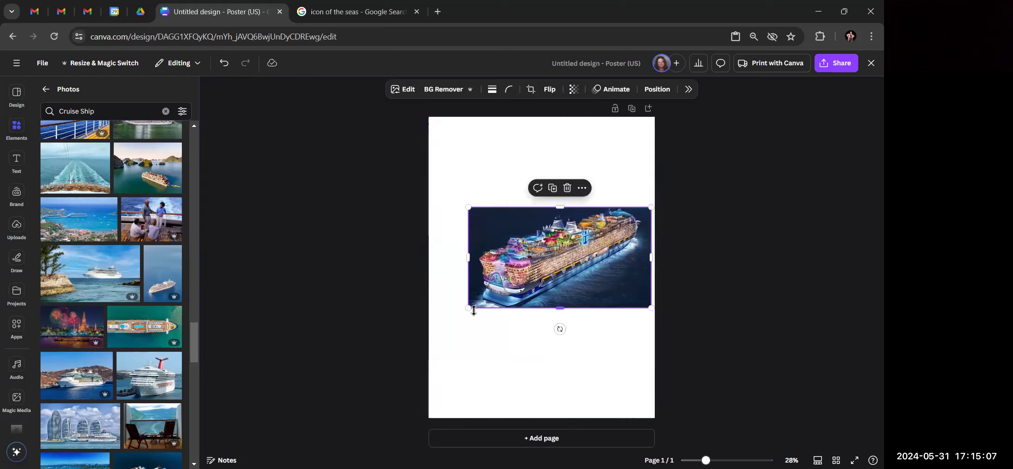
left_click_drag(469, 308, 429, 336)
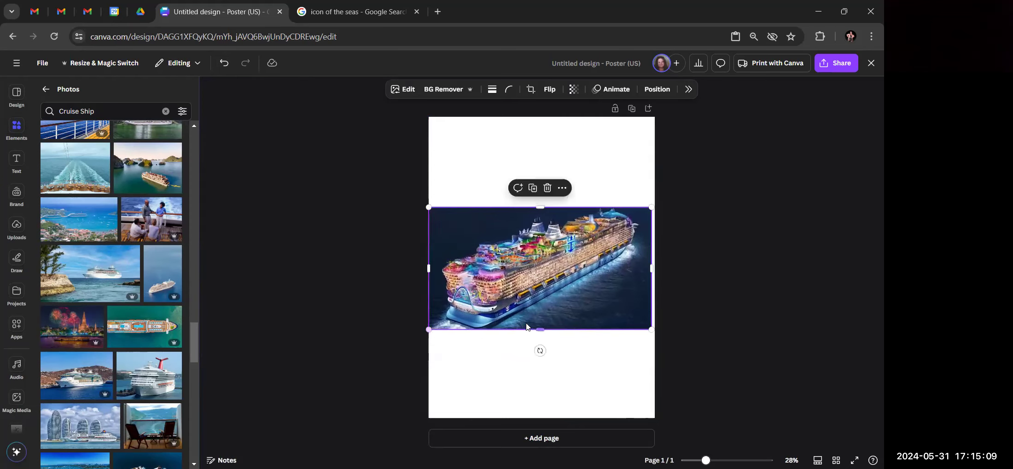
left_click_drag(650, 208, 655, 206)
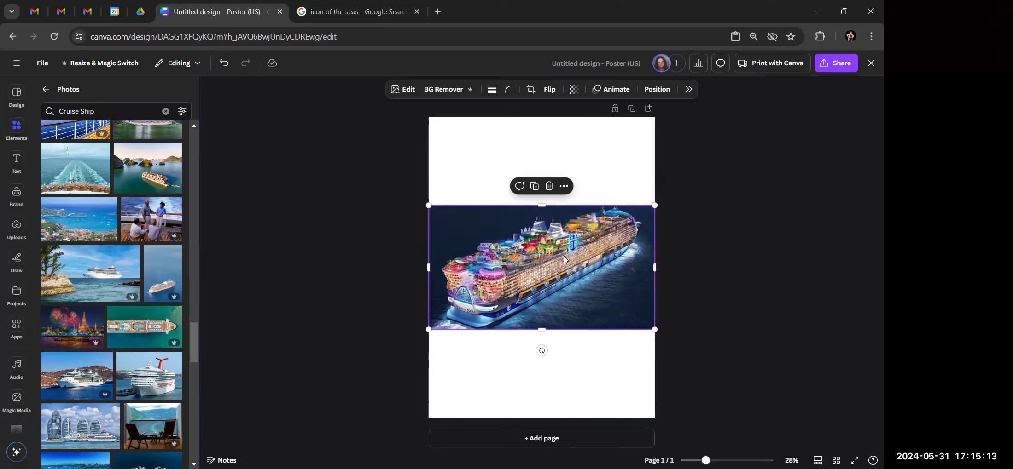
left_click_drag(541, 330, 542, 342)
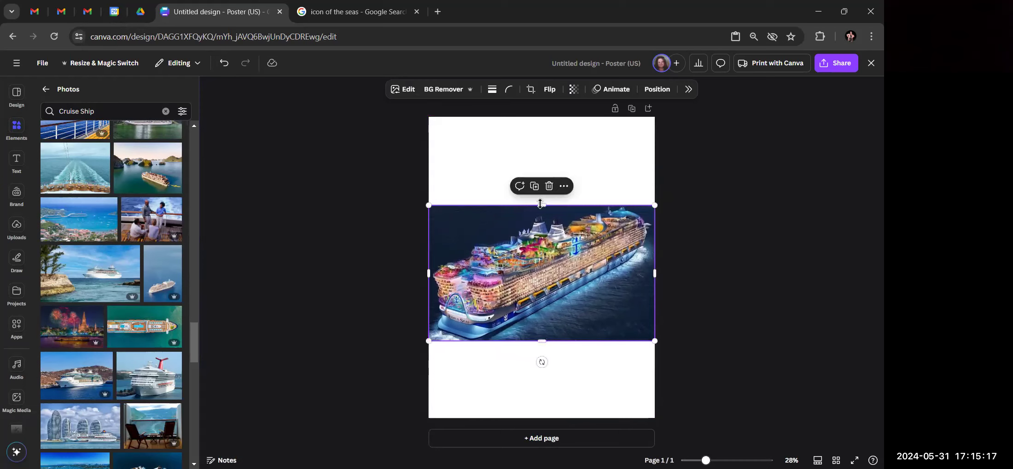
left_click_drag(540, 204, 539, 198)
Move the ship image to the poster's top, then back toward the middle
left_click(775, 275)
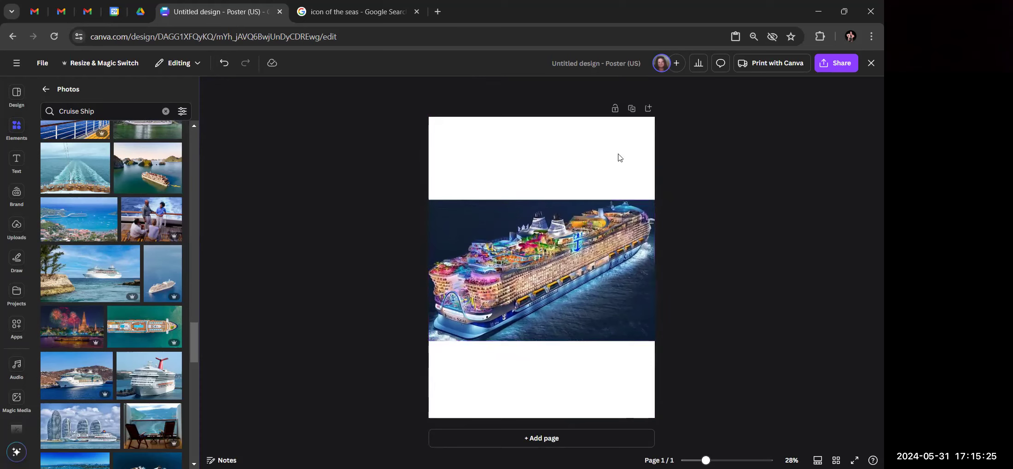
left_click_drag(555, 280, 551, 194)
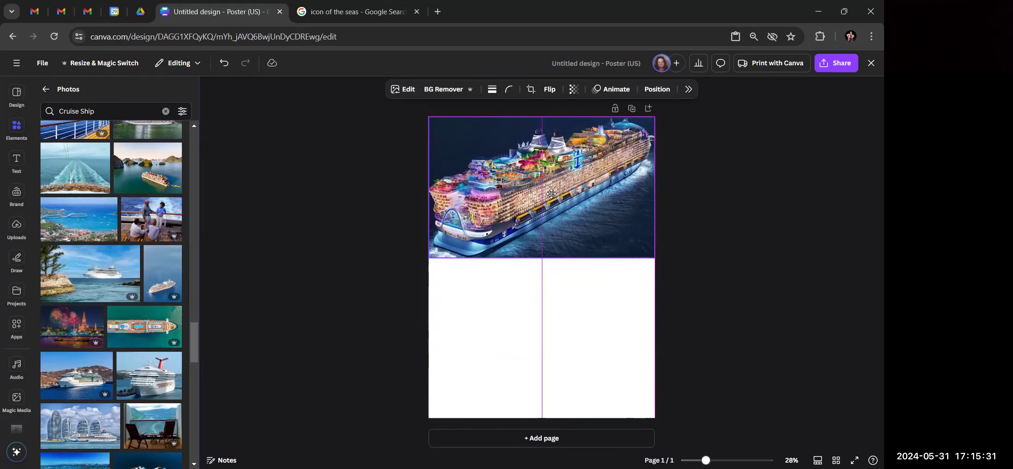
left_click_drag(551, 193, 551, 194)
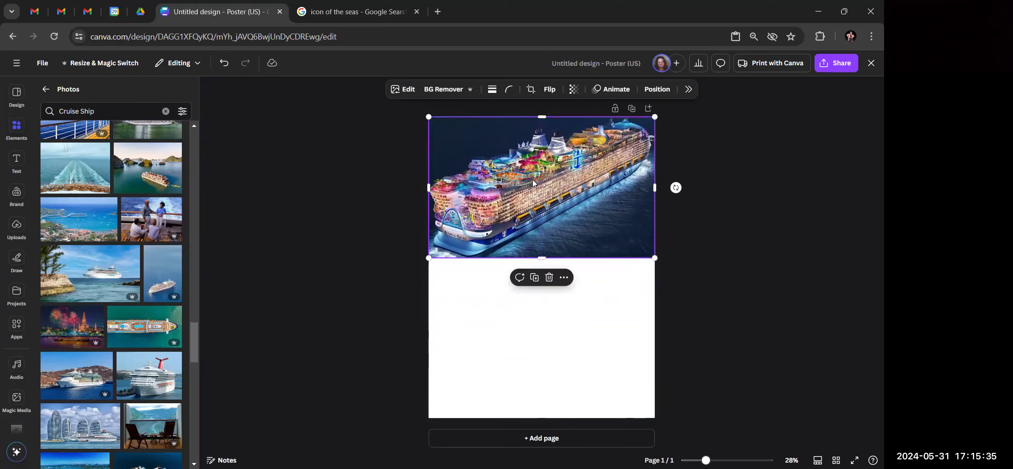
left_click_drag(533, 186, 538, 261)
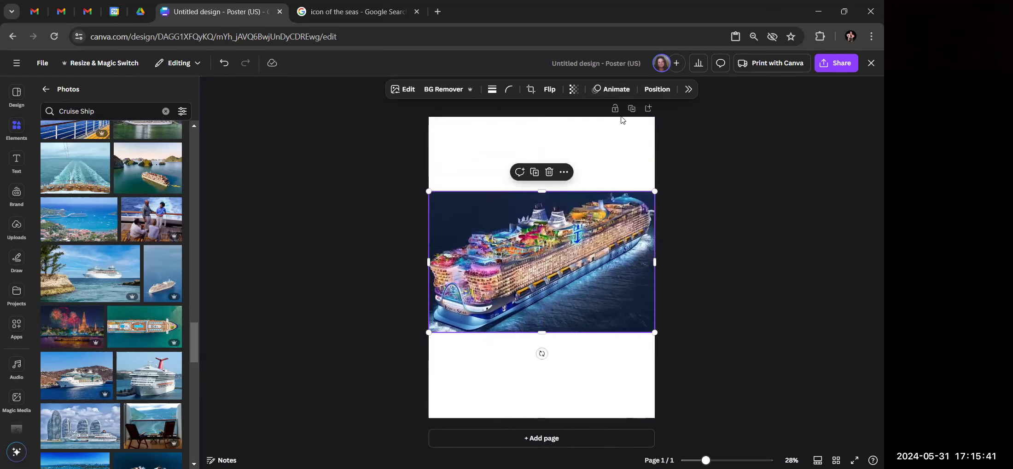
Align the ship image to the vertical middle of the page
left_click(665, 91)
left_click(753, 229)
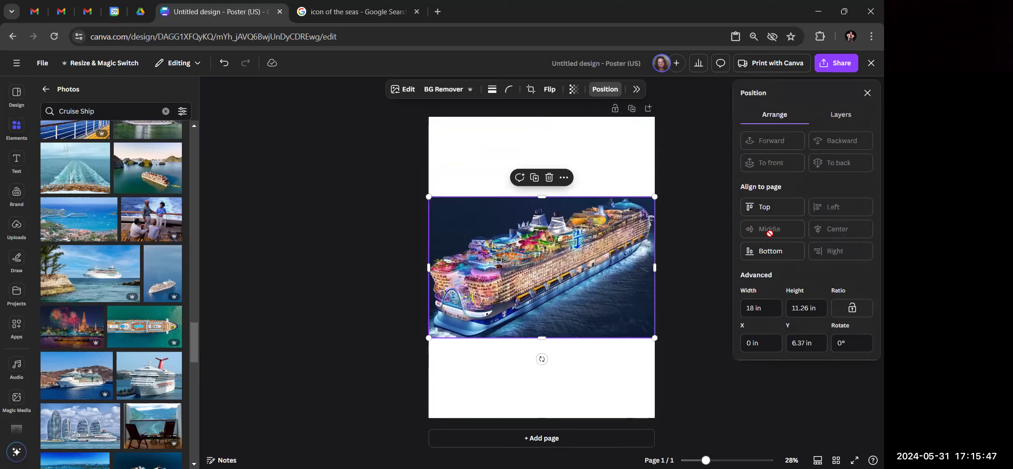
left_click(696, 151)
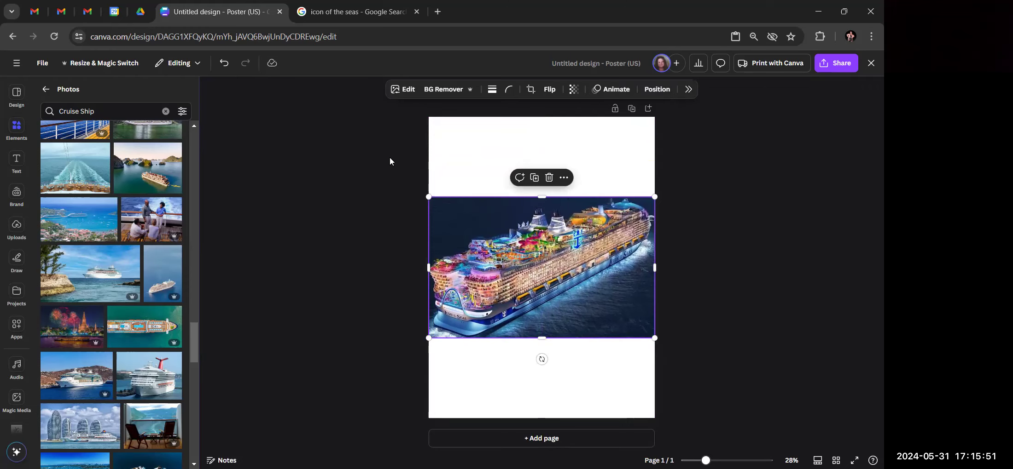
Select the whole poster page
left_click(506, 155)
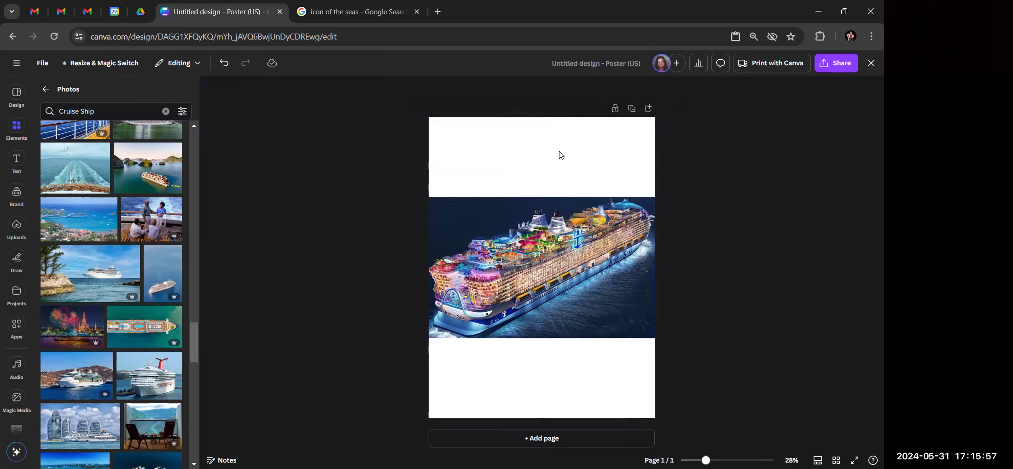
right_click(521, 151)
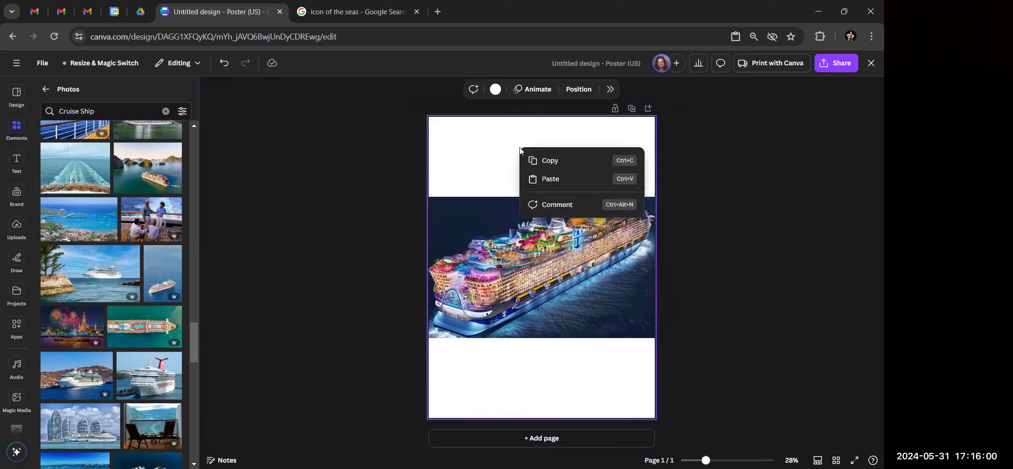
left_click(477, 151)
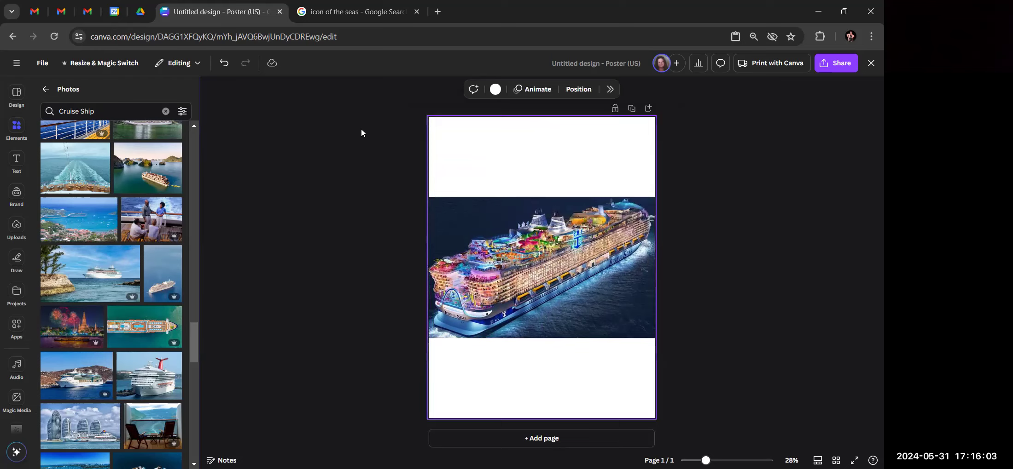
Try dark blue, red, pink and yellow page backgrounds, then settle on orange
left_click(497, 92)
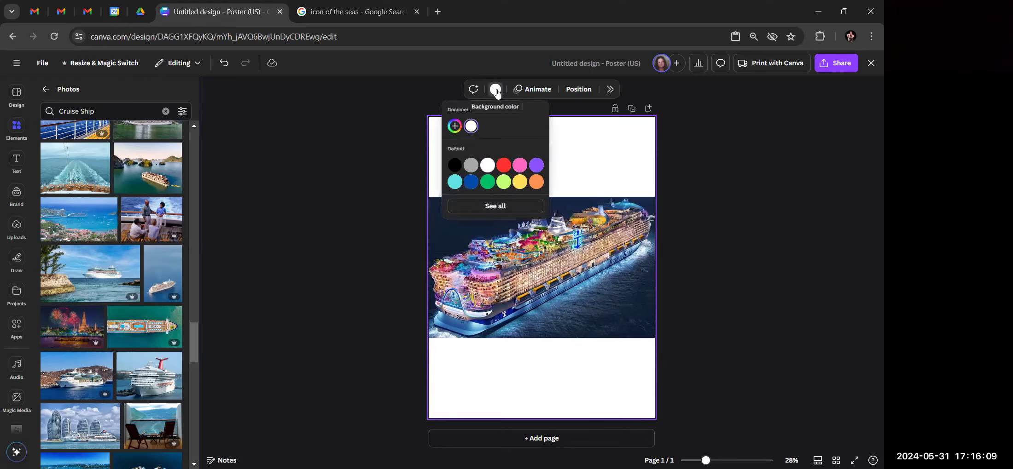
left_click(469, 183)
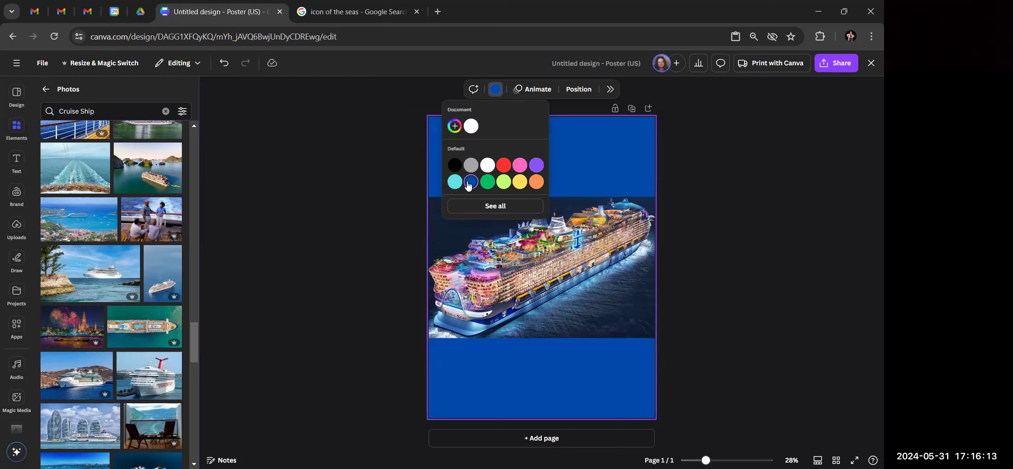
left_click(504, 166)
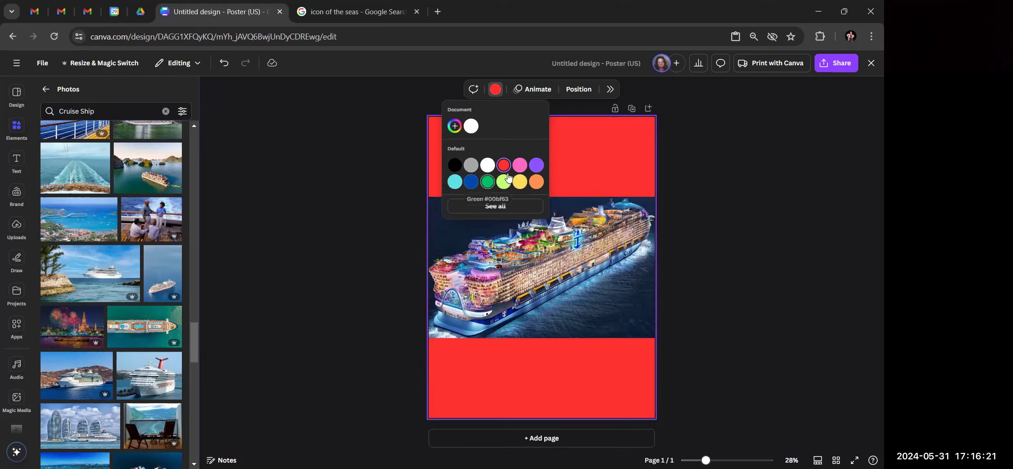
left_click(519, 165)
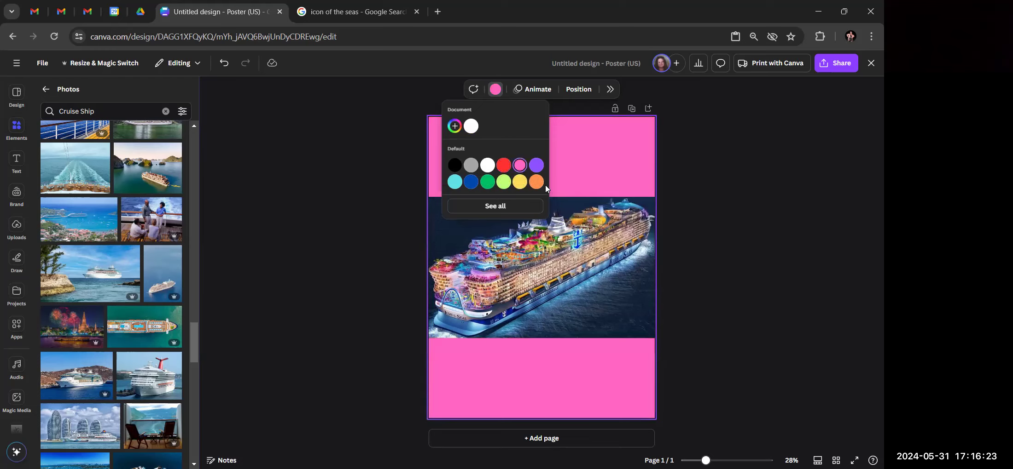
left_click(519, 182)
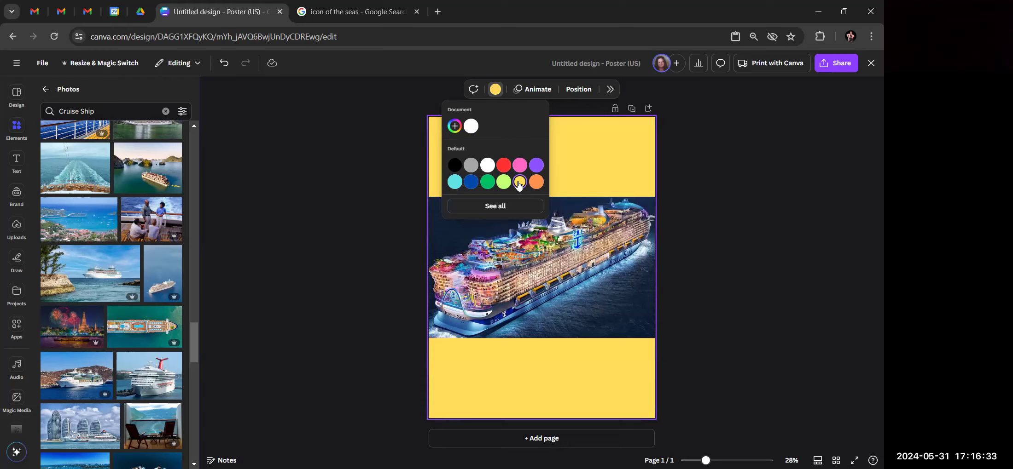
left_click(535, 183)
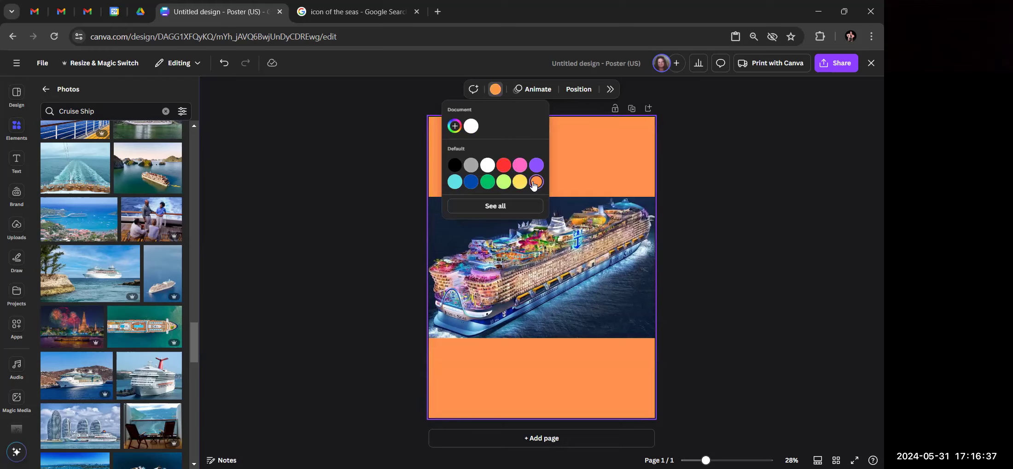
left_click(377, 210)
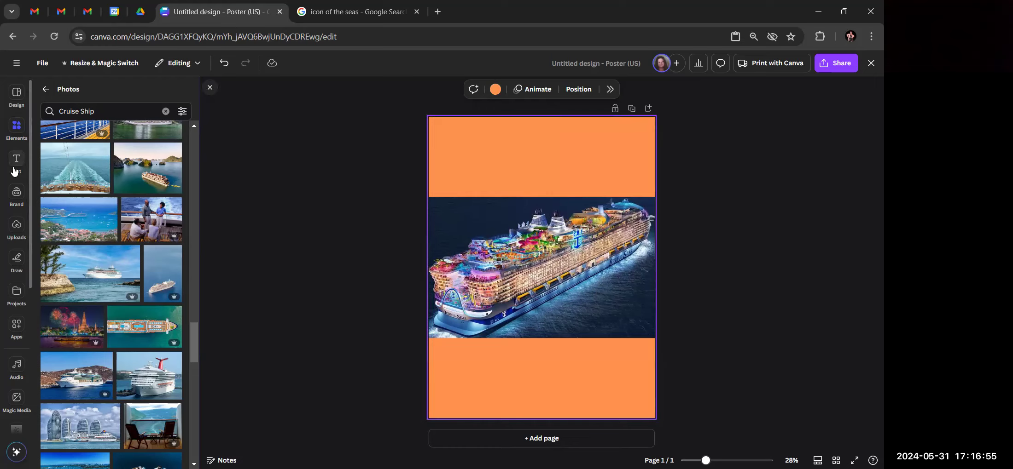
left_click(14, 232)
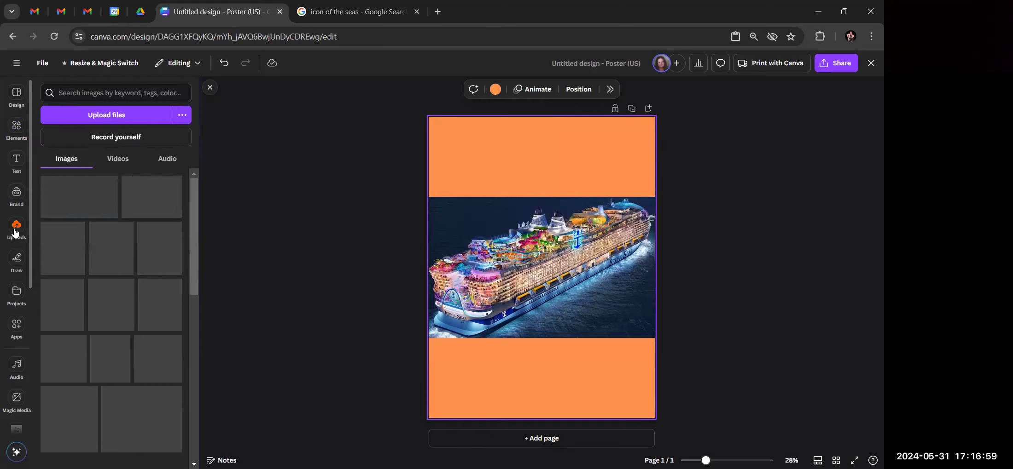
Browse the uploads, then add the Royal Caribbean logo from the LOGOS app
scroll(105, 252, "down", 5)
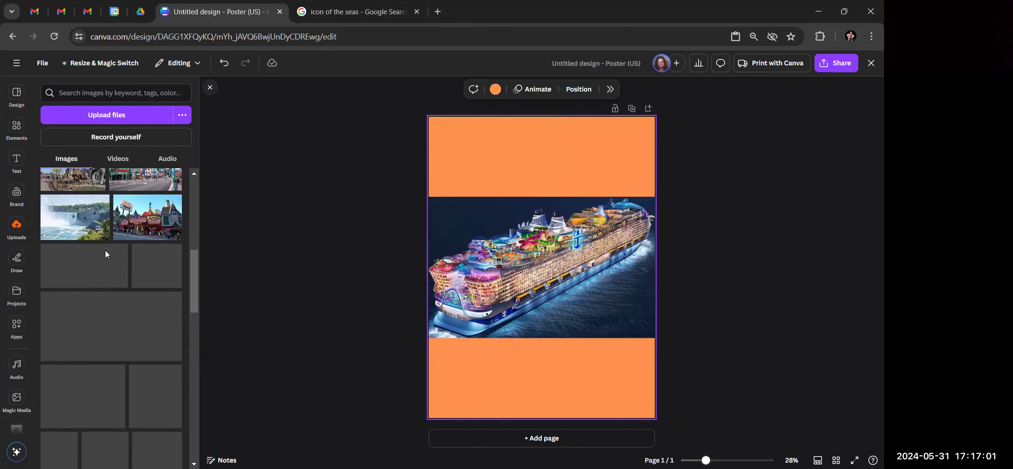
scroll(105, 253, "down", 5)
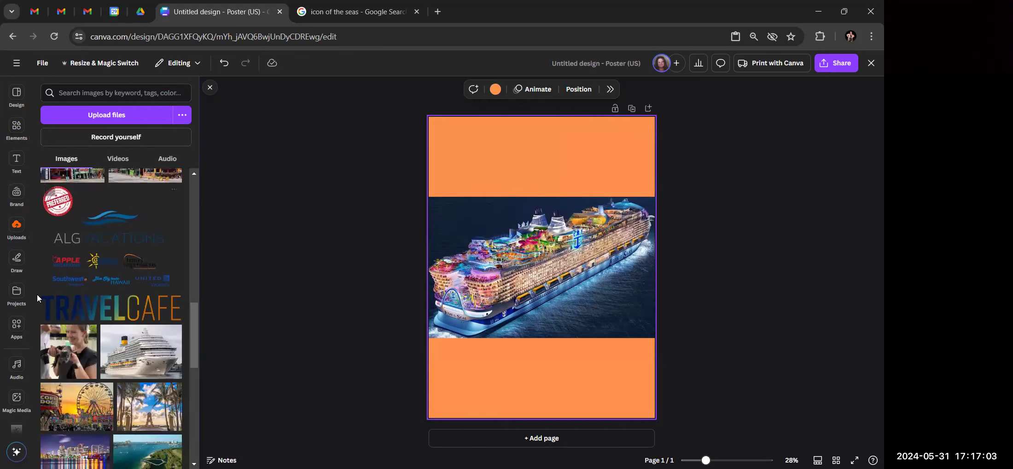
scroll(58, 295, "down", 10)
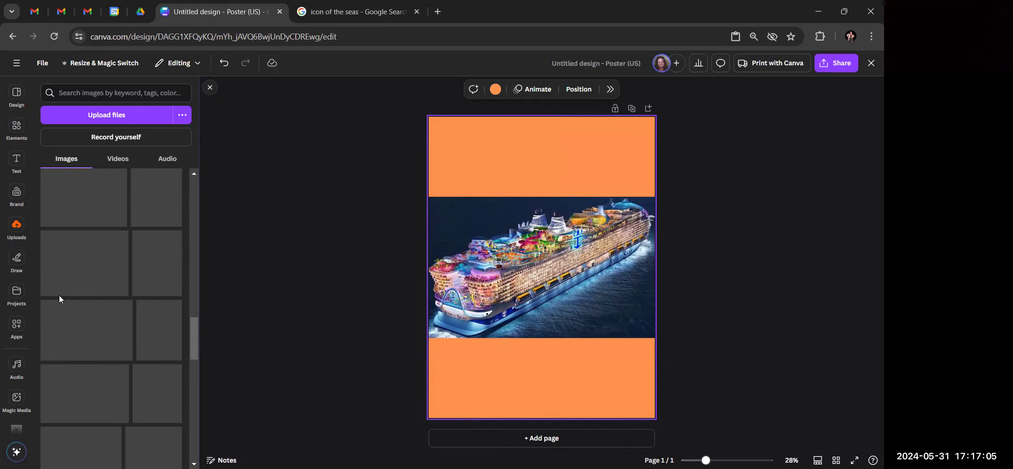
scroll(18, 275, "down", 3)
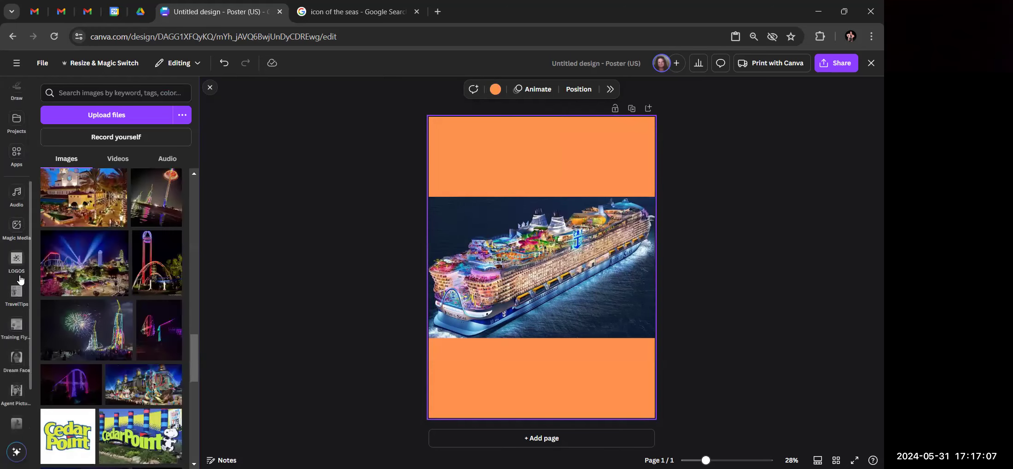
left_click(17, 260)
scroll(65, 261, "down", 5)
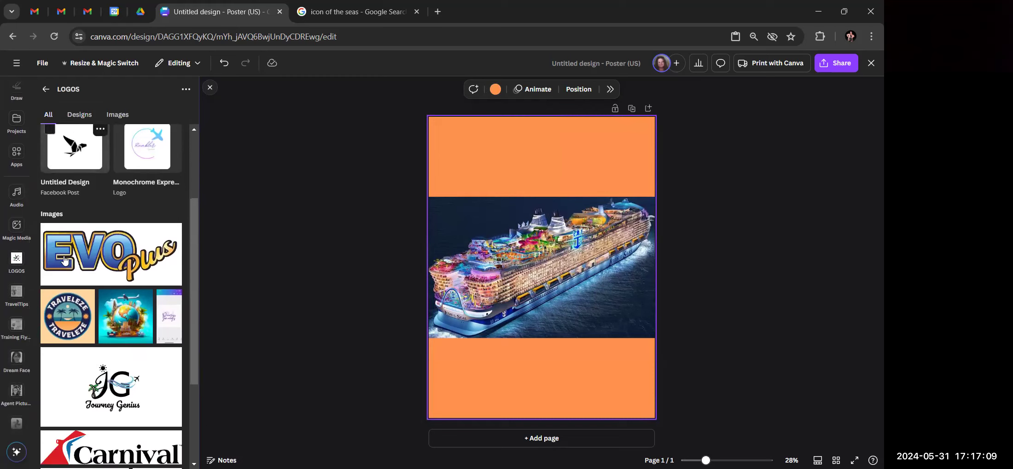
scroll(64, 261, "down", 2)
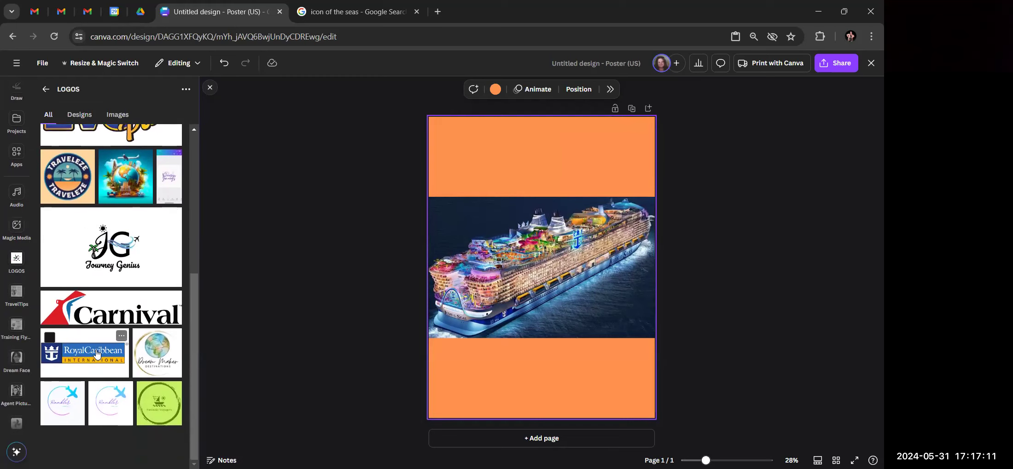
left_click(97, 354)
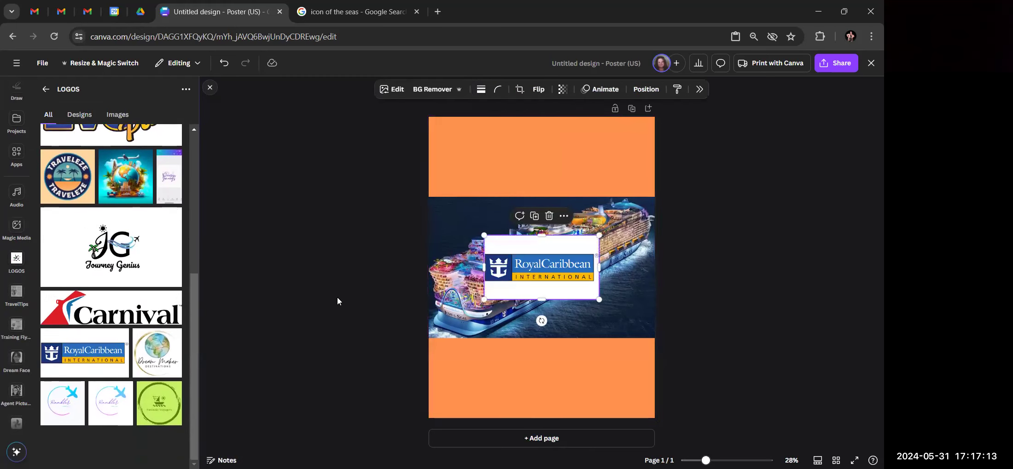
Move the Royal Caribbean logo into the top orange band and remove its white background
left_click_drag(557, 268, 560, 172)
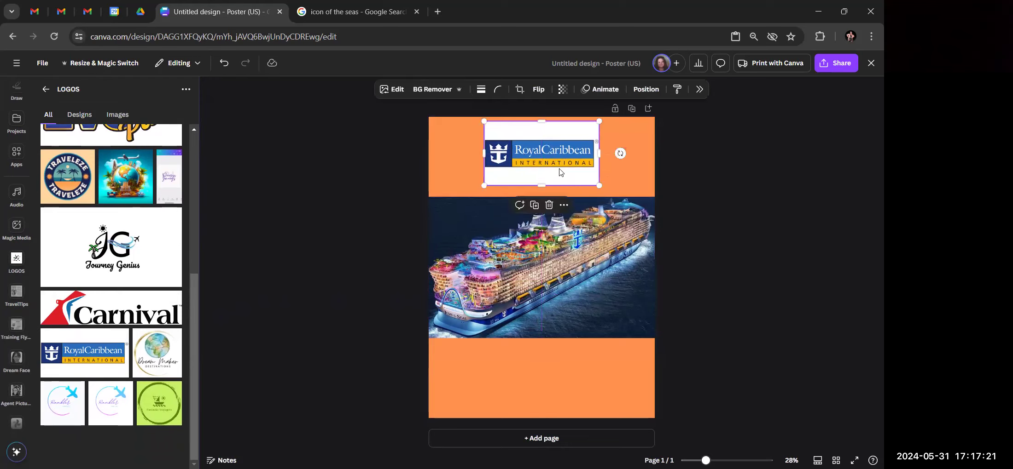
right_click(551, 135)
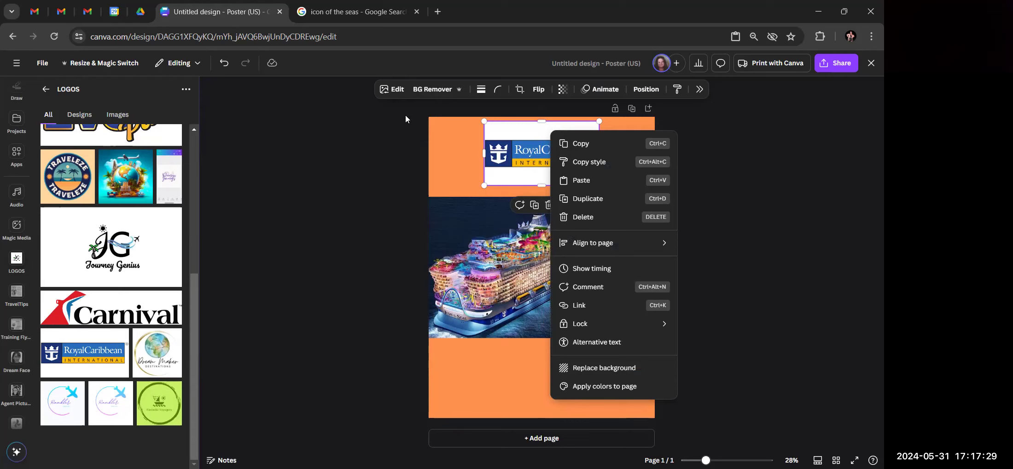
left_click(385, 132)
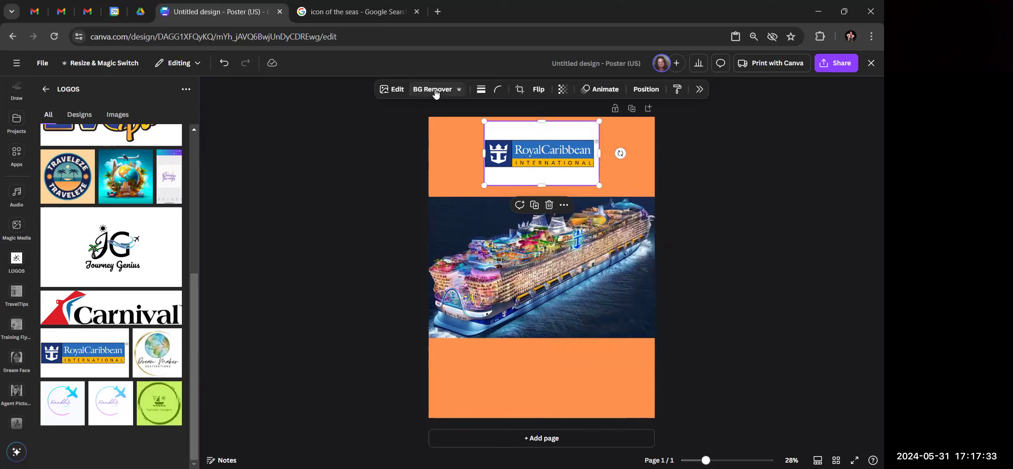
left_click(435, 91)
left_click(724, 251)
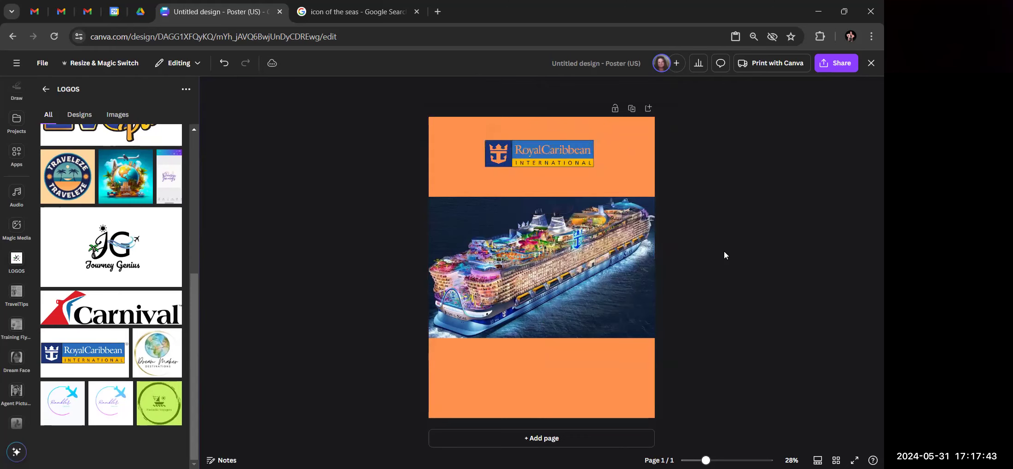
right_click(630, 175)
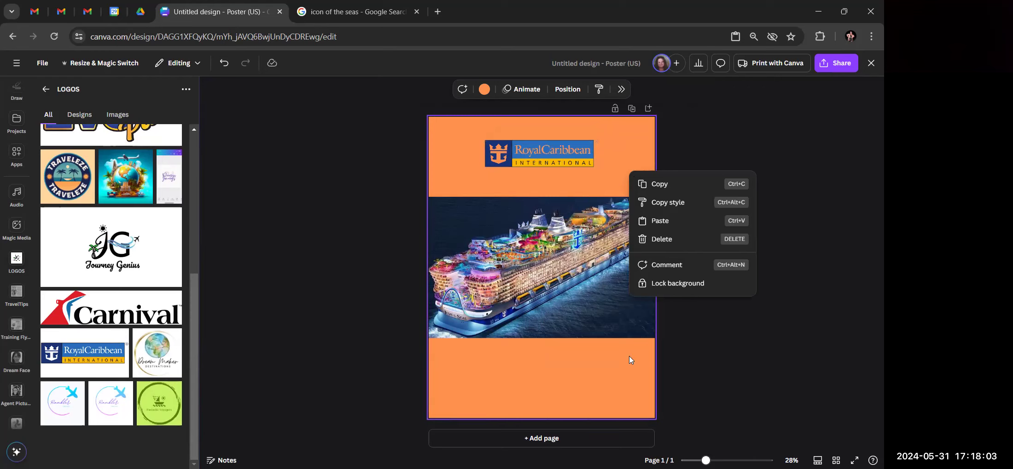
Switch the page background colour from orange to white
left_click(483, 96)
left_click(484, 95)
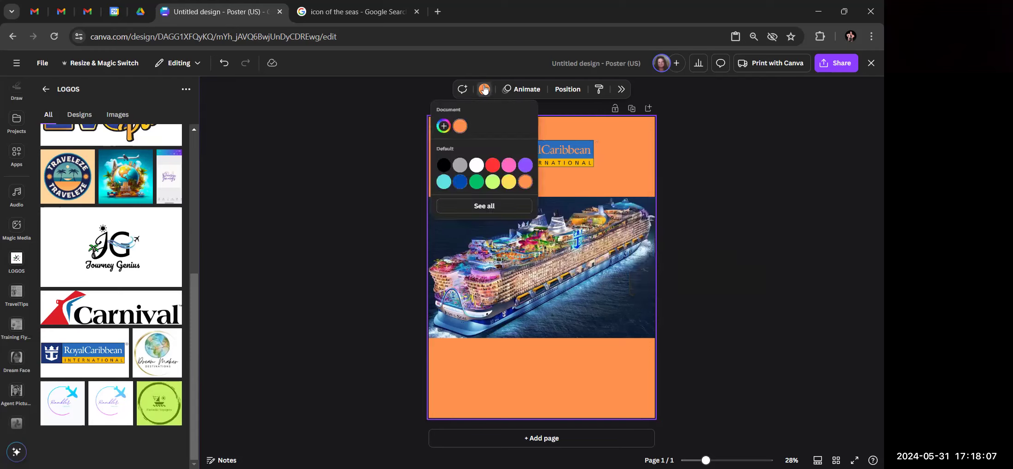
left_click(476, 167)
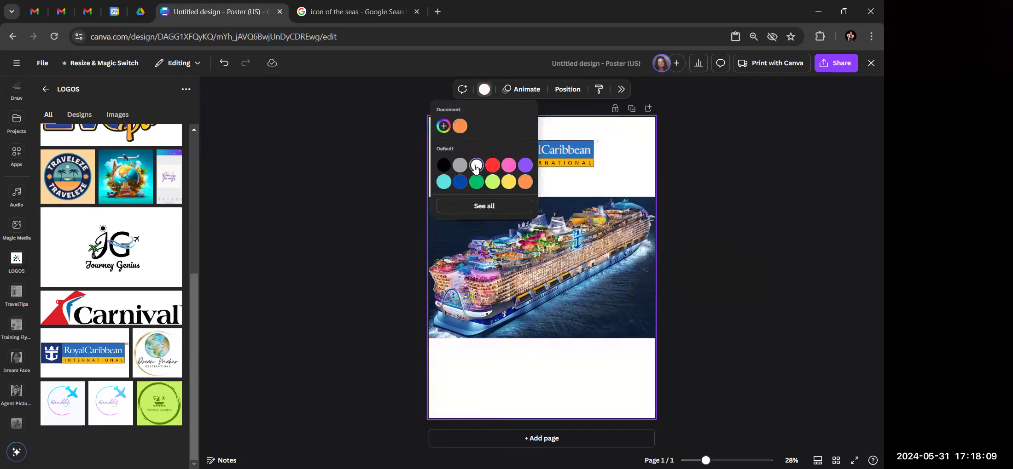
left_click(788, 161)
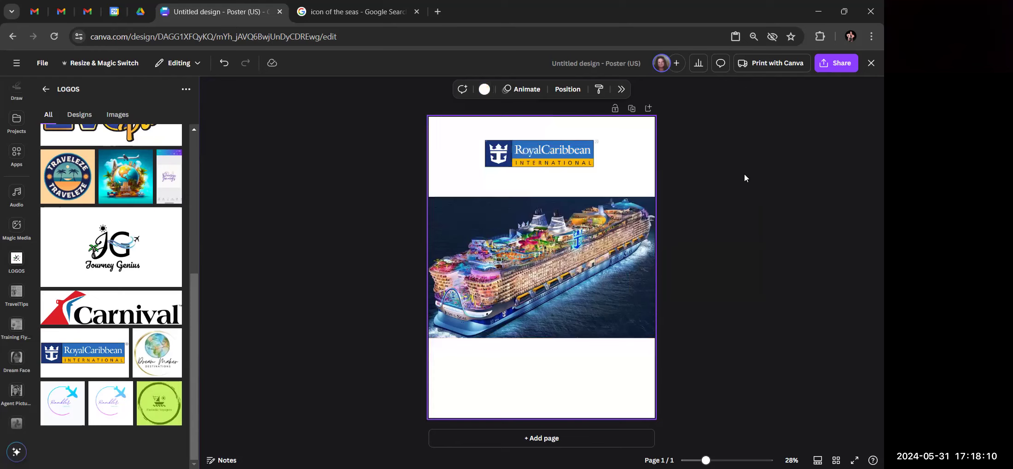
left_click(551, 165)
Nudge the Royal Caribbean logo onto the ship photo's top edge, then delete it
double_click(551, 162)
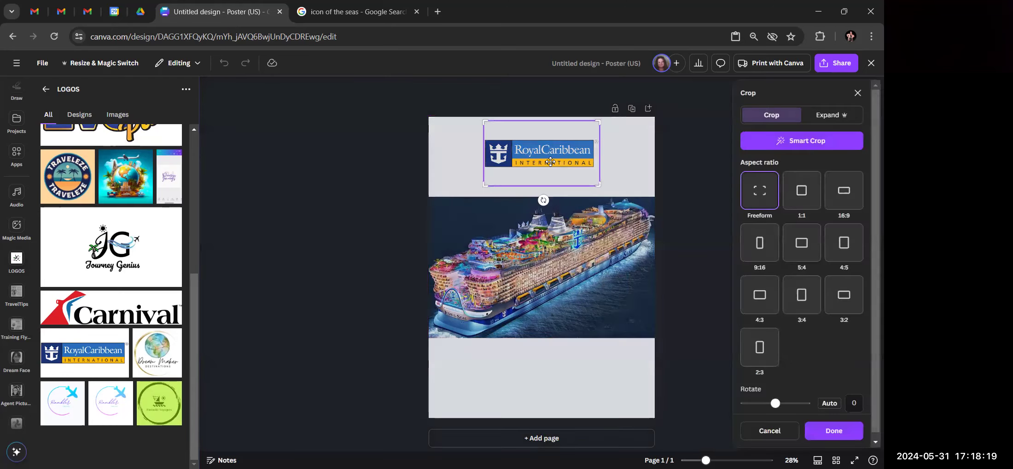
left_click(392, 184)
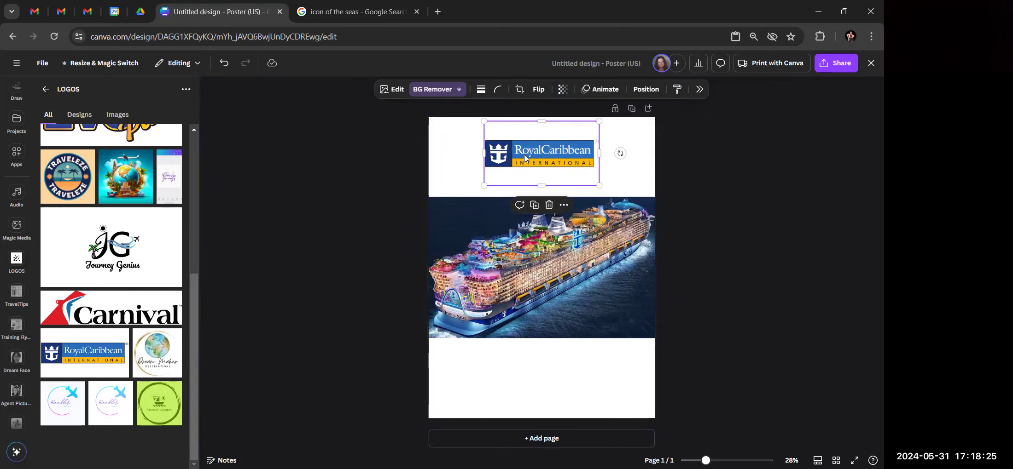
left_click_drag(524, 158, 524, 185)
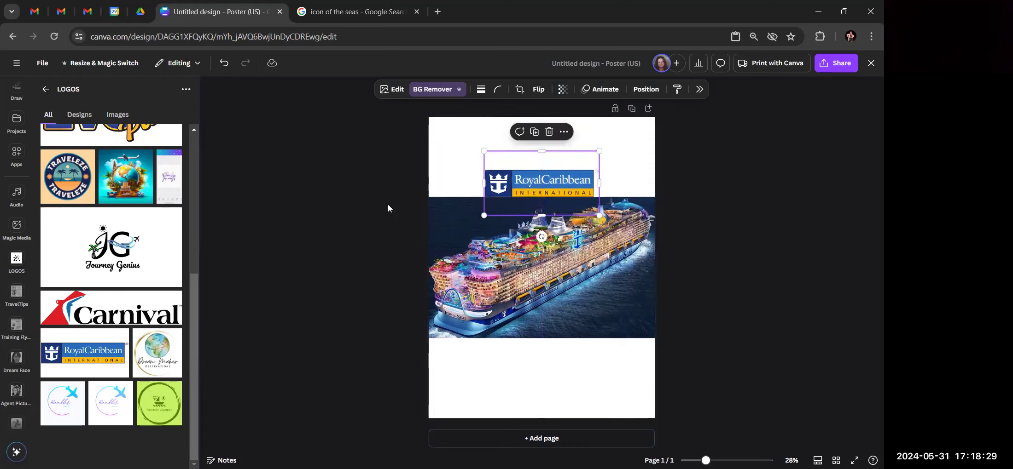
left_click(370, 210)
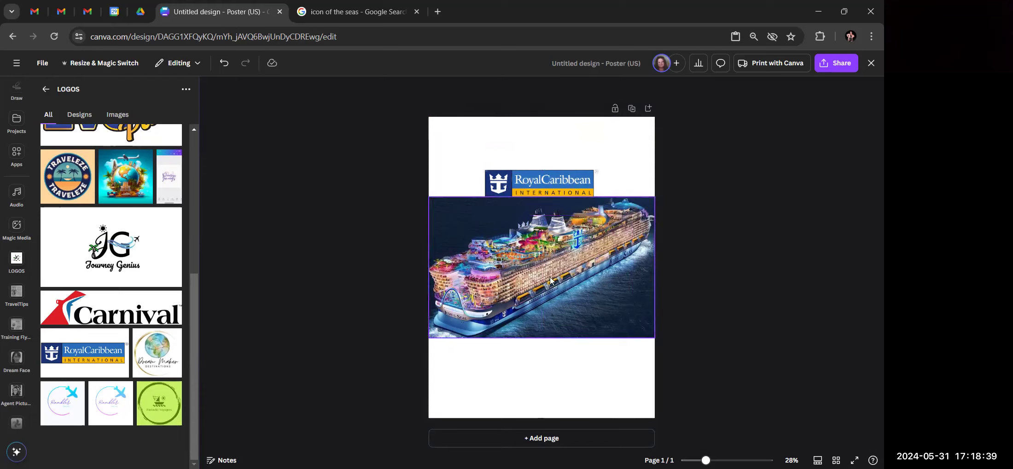
left_click(544, 189)
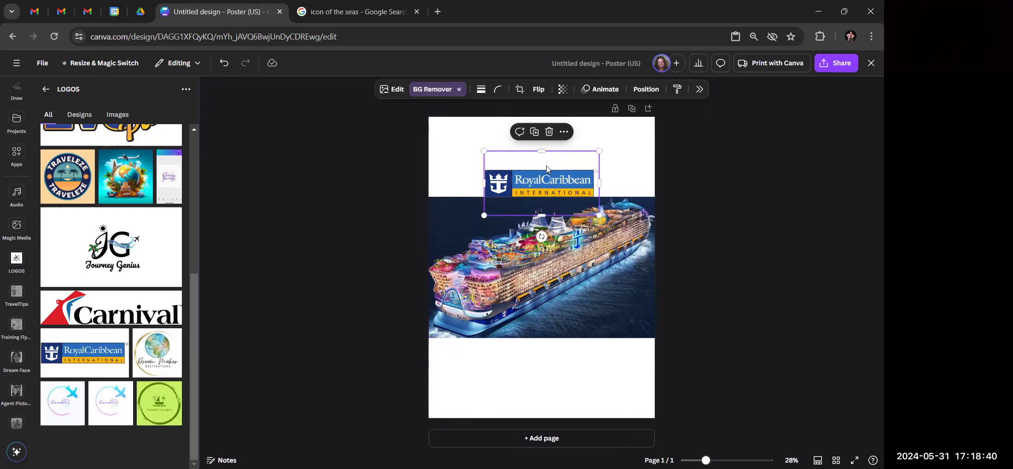
left_click(549, 132)
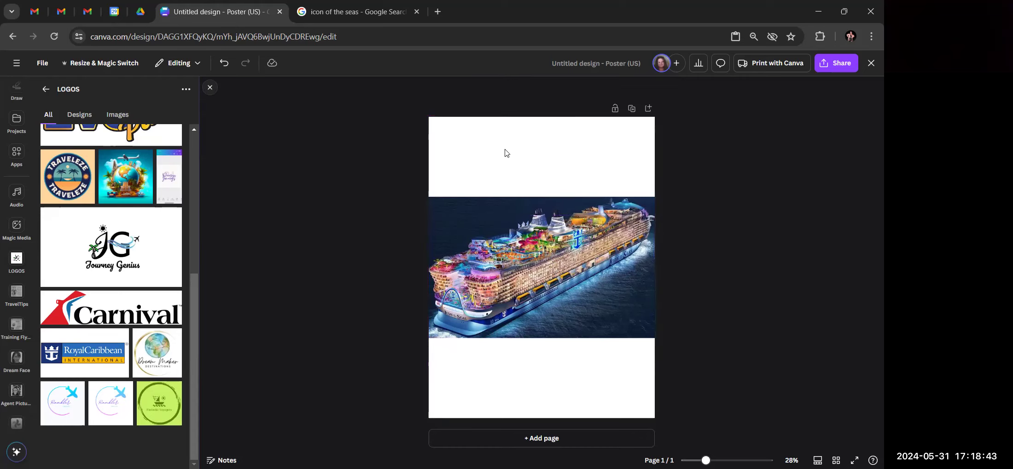
Apply the dark blue swatch as the page background and reselect the page
right_click(504, 153)
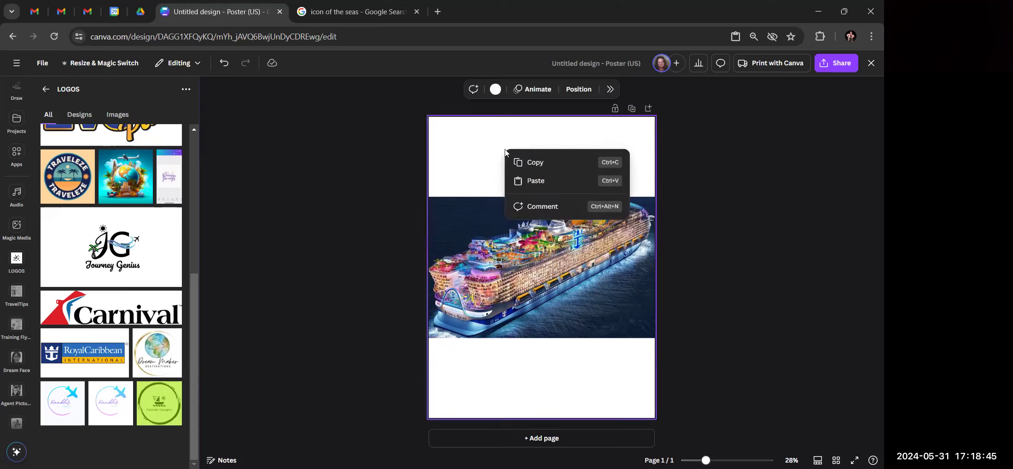
left_click(495, 91)
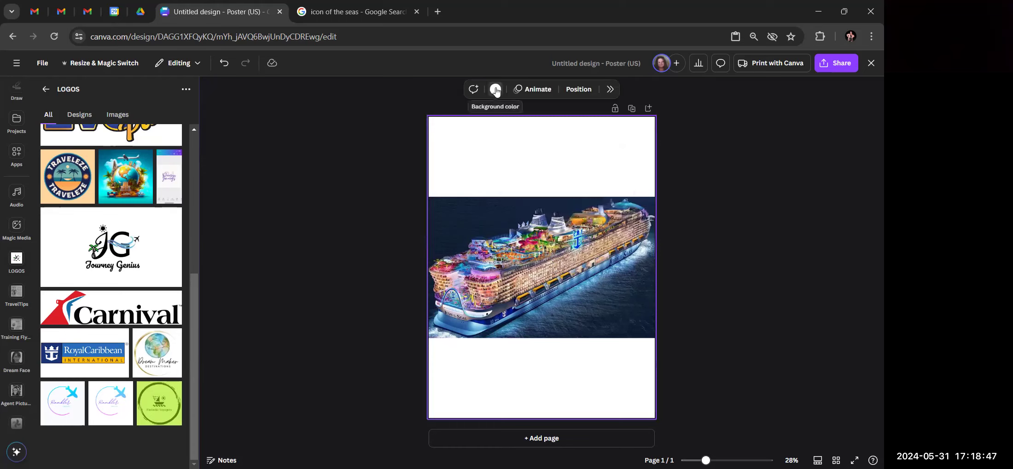
left_click(495, 92)
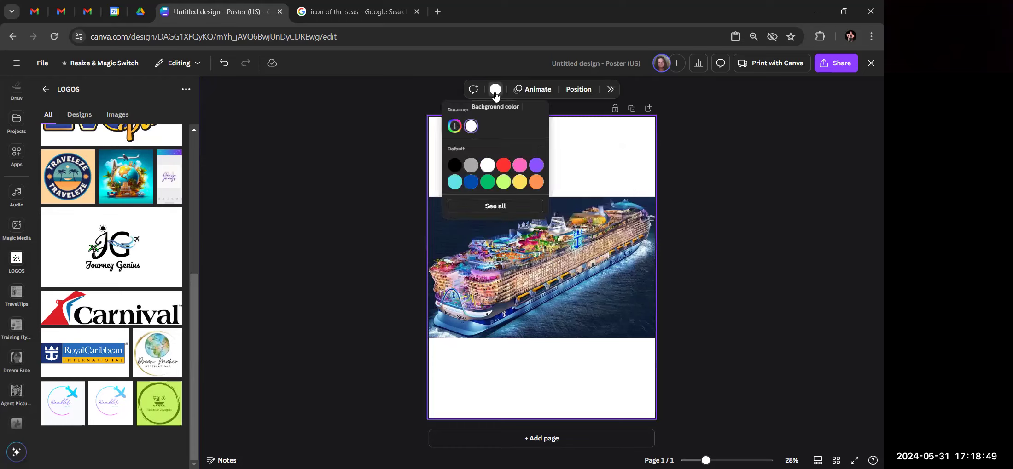
left_click(474, 183)
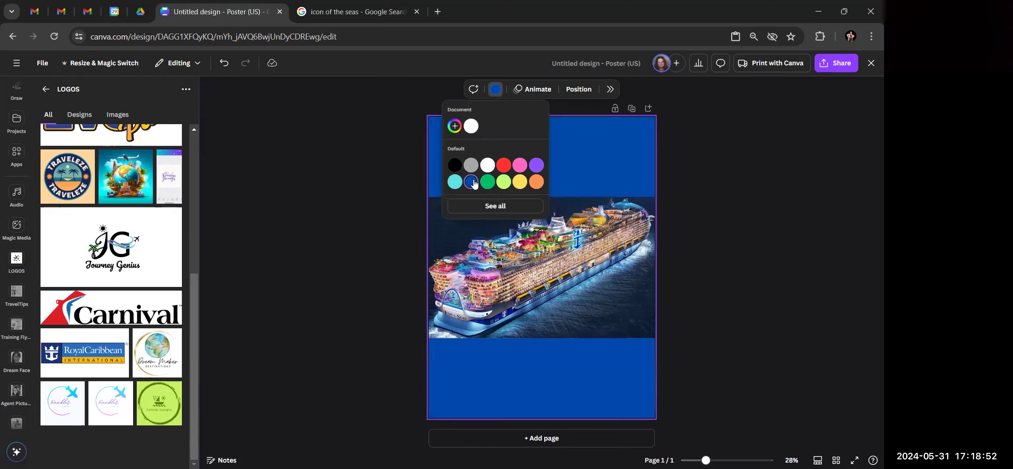
left_click(694, 179)
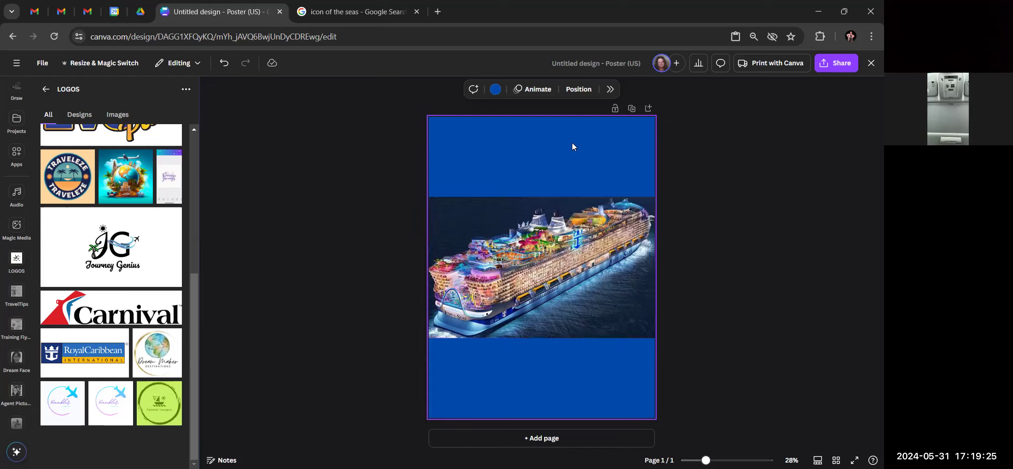
left_click(495, 90)
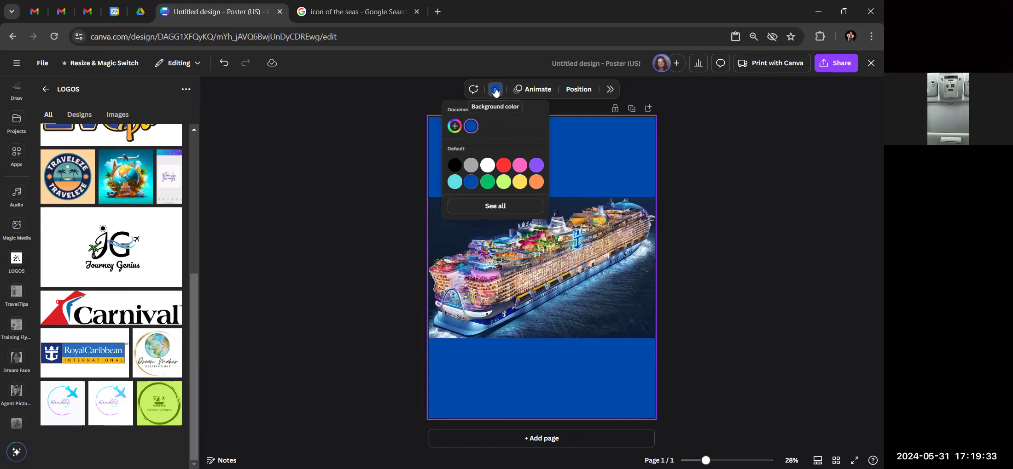
left_click(608, 167)
left_click(721, 179)
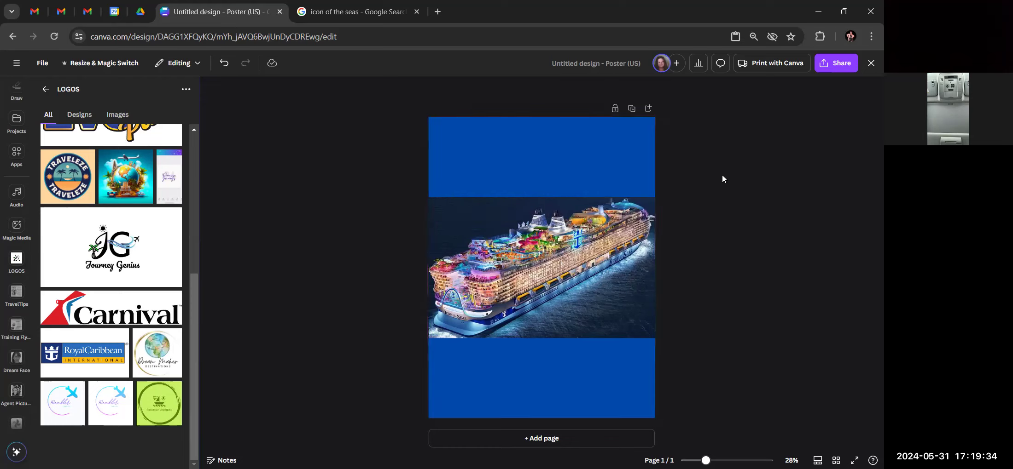
left_click(565, 167)
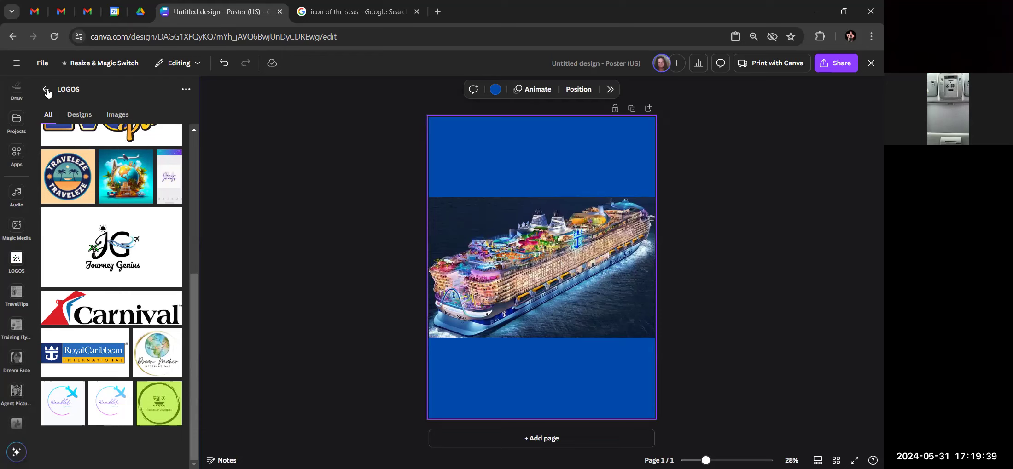
left_click(16, 131)
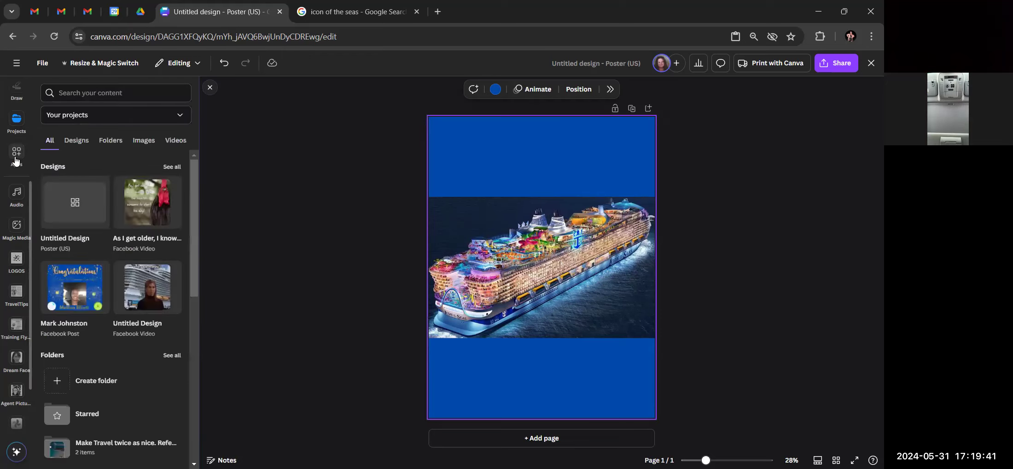
Search the stock photos for 'ocean water'
scroll(16, 162, "up", 4)
left_click(16, 129)
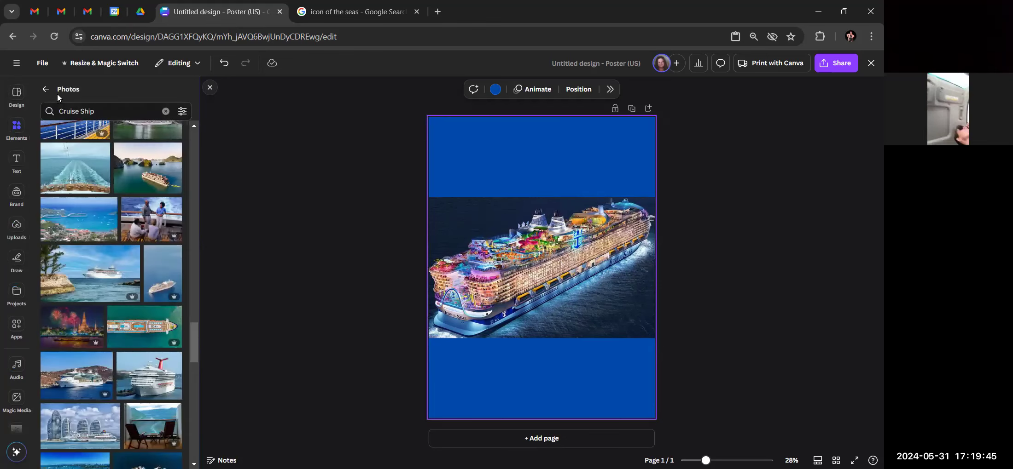
left_click(165, 110)
type("o")
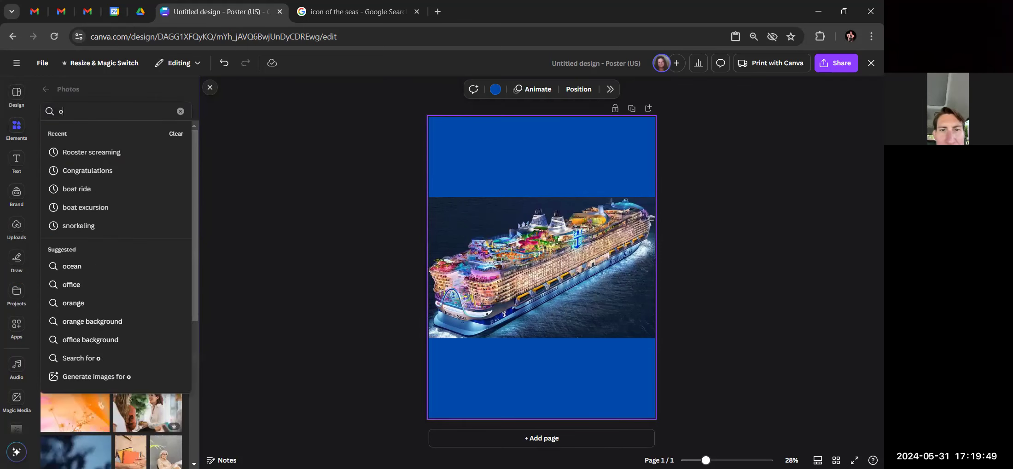
type("cean water")
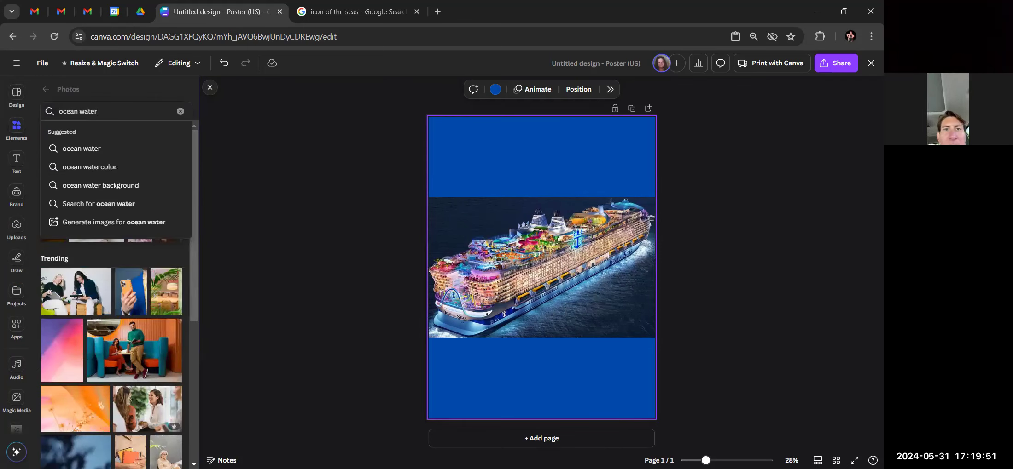
key("Return")
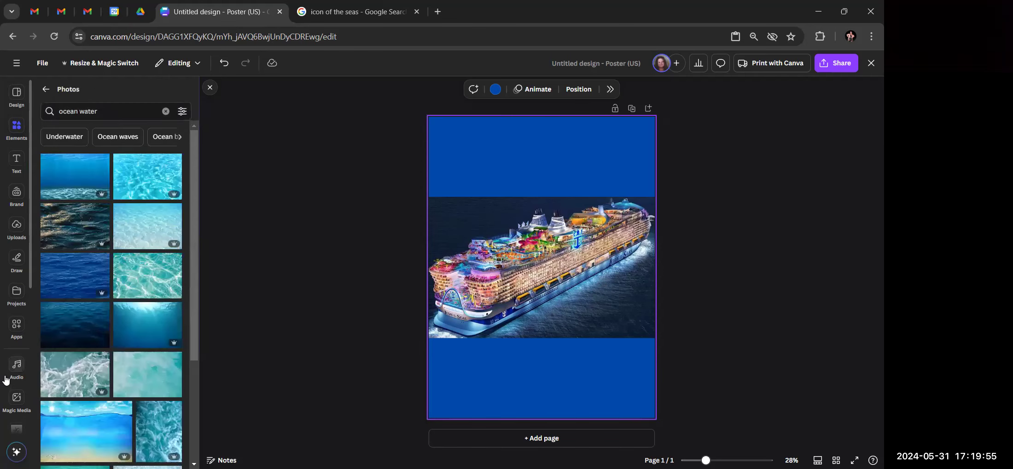
Add a dark ocean water photo and make it the page background
scroll(12, 371, "down", 1)
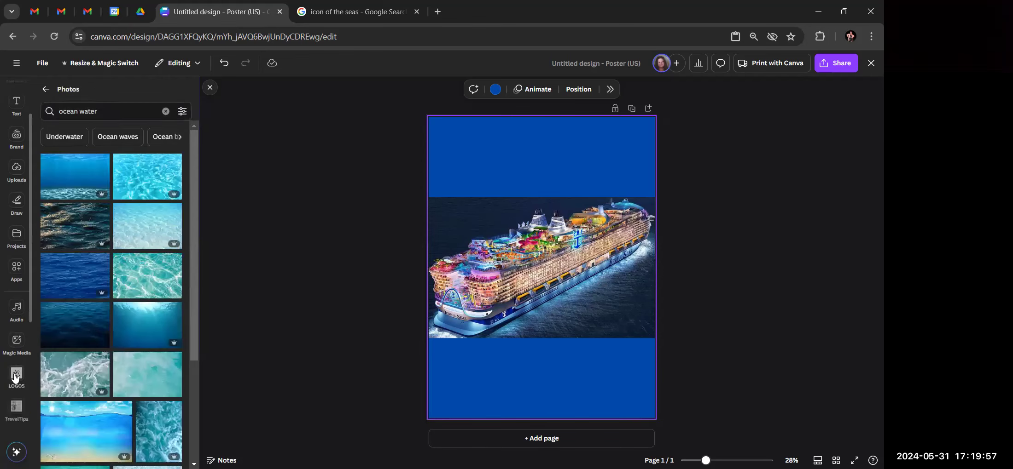
left_click(69, 324)
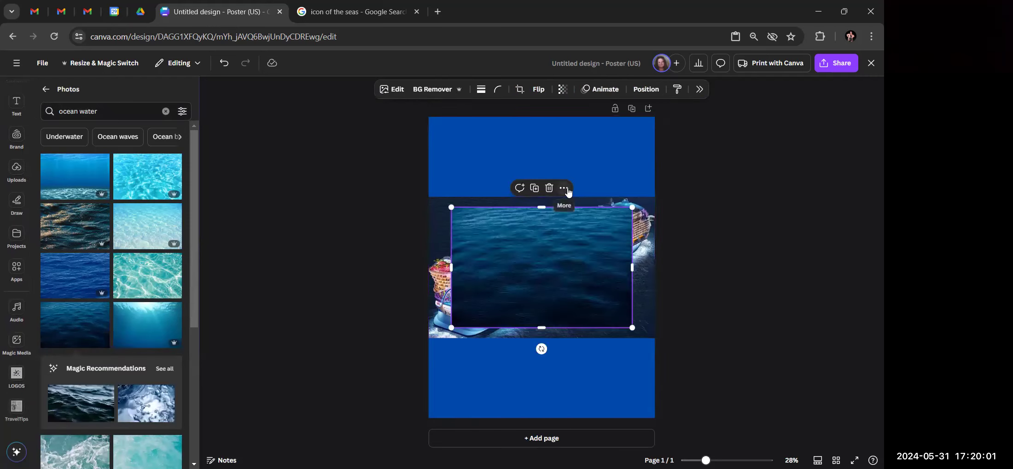
left_click(568, 190)
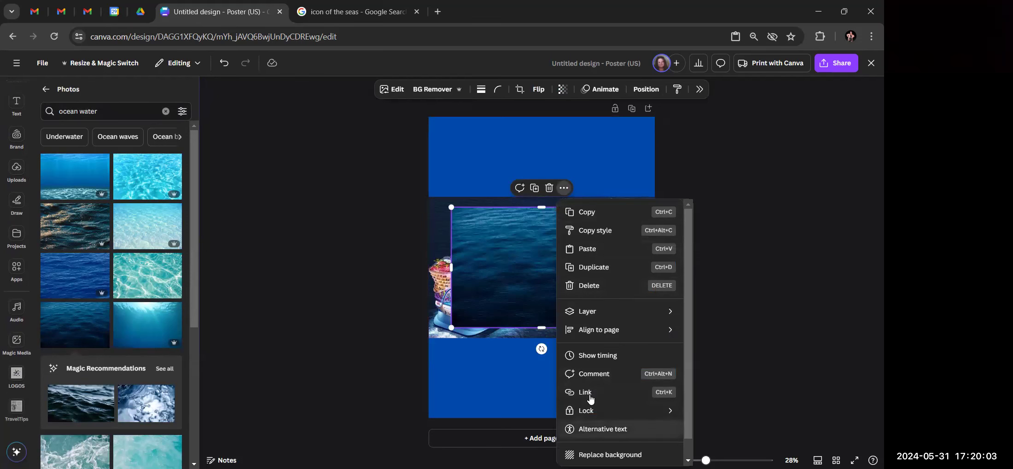
left_click(610, 455)
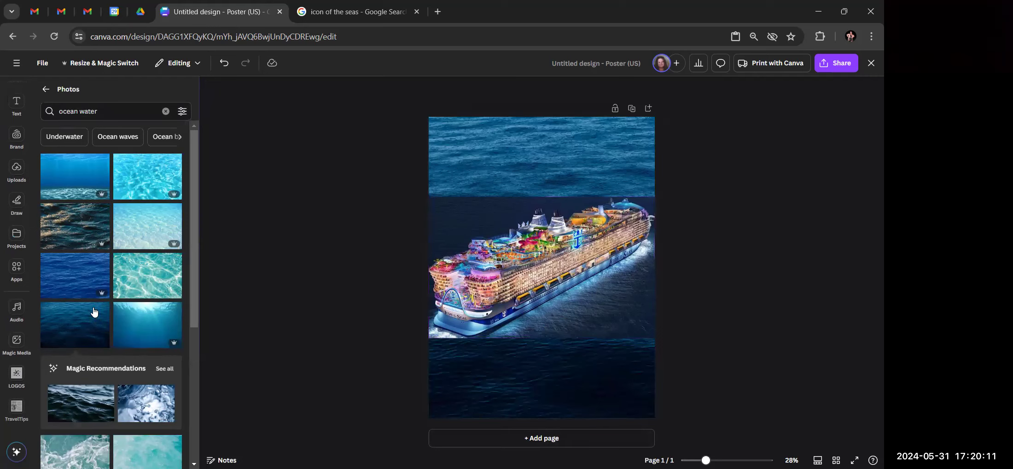
scroll(81, 308, "down", 3)
scroll(80, 309, "down", 4)
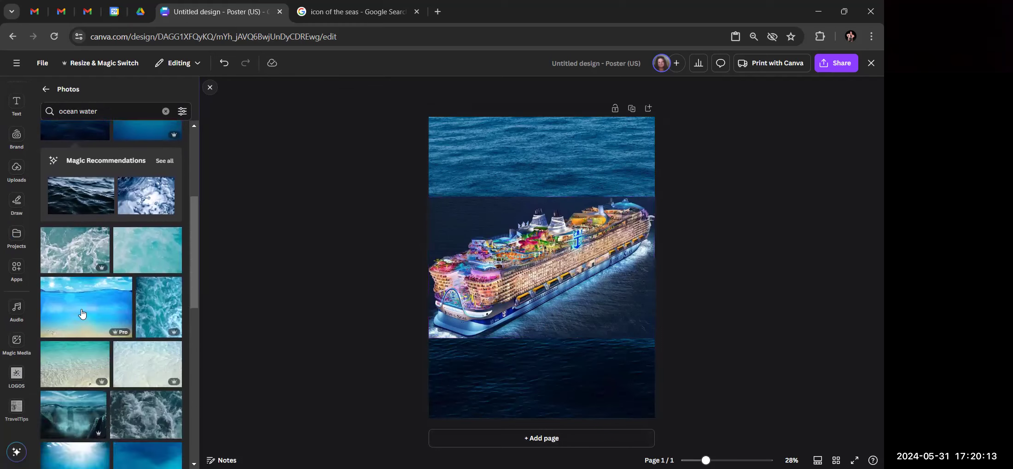
scroll(82, 314, "down", 4)
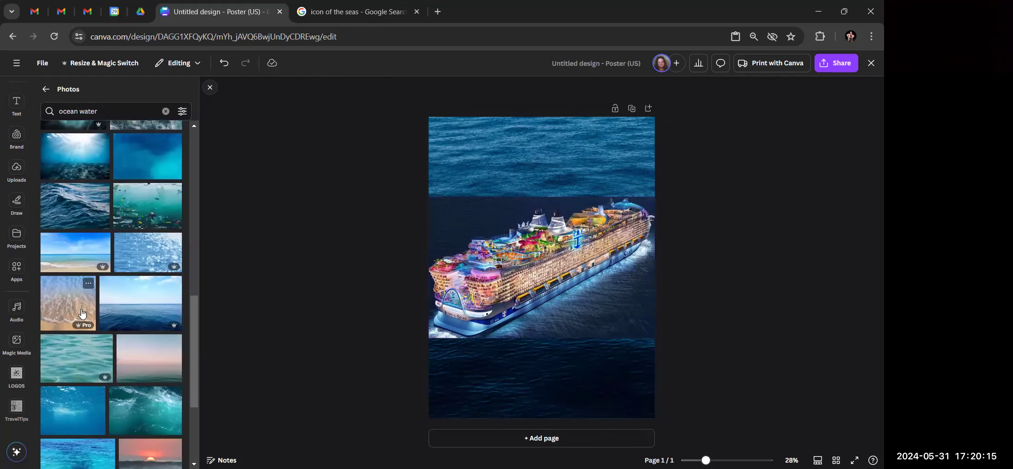
scroll(83, 313, "down", 1)
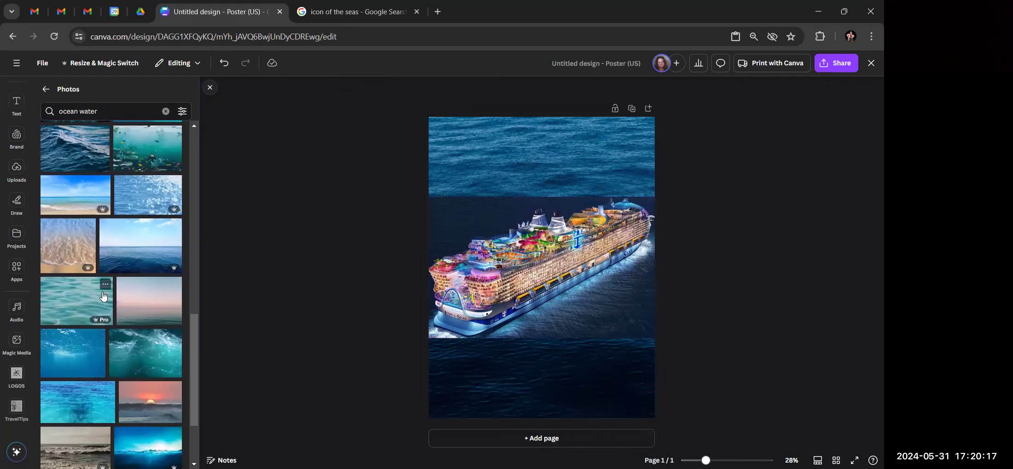
scroll(102, 294, "down", 2)
scroll(101, 295, "up", 12)
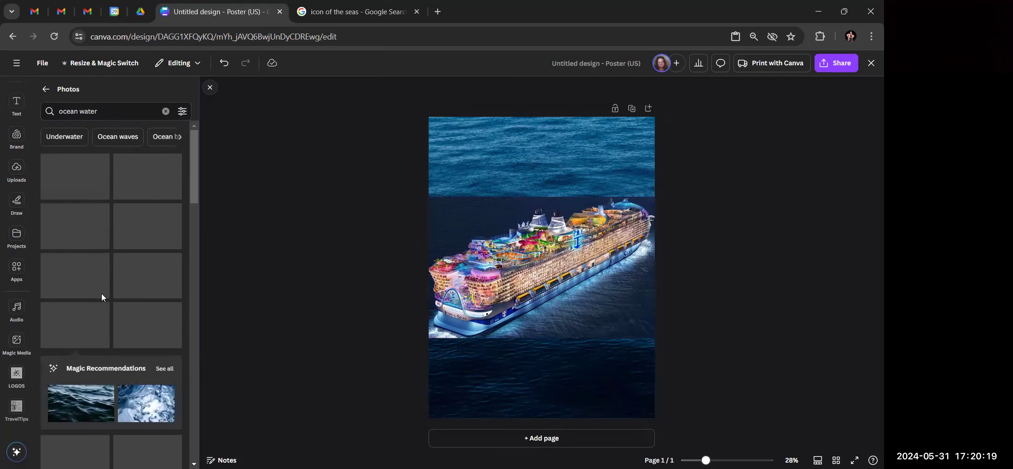
left_click(118, 109)
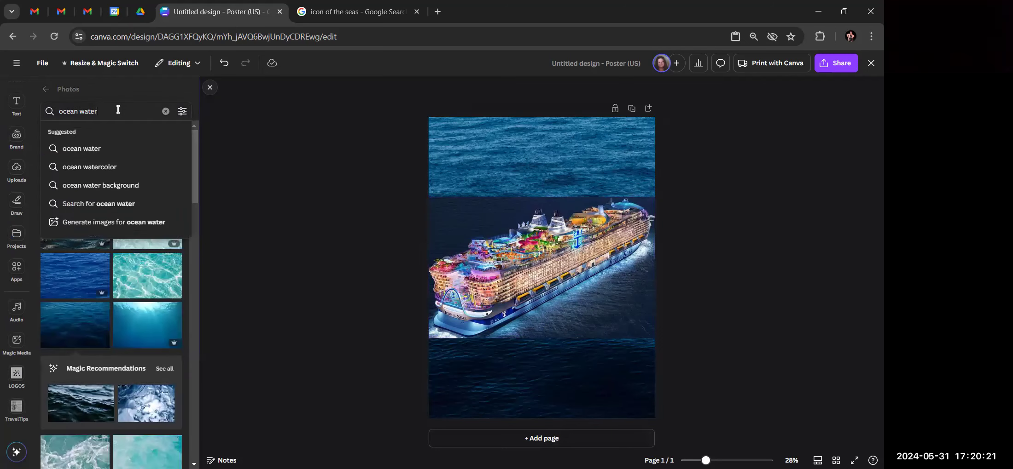
Search 'night ocean' and set the moonlit night-sea photo as the page background
key("BackSpace")
key("BackSpace")
key("BackSpace")
key("BackSpace")
key("BackSpace")
key("BackSpace")
key("BackSpace")
key("BackSpace")
key("BackSpace")
key("BackSpace")
key("BackSpace")
type("night ")
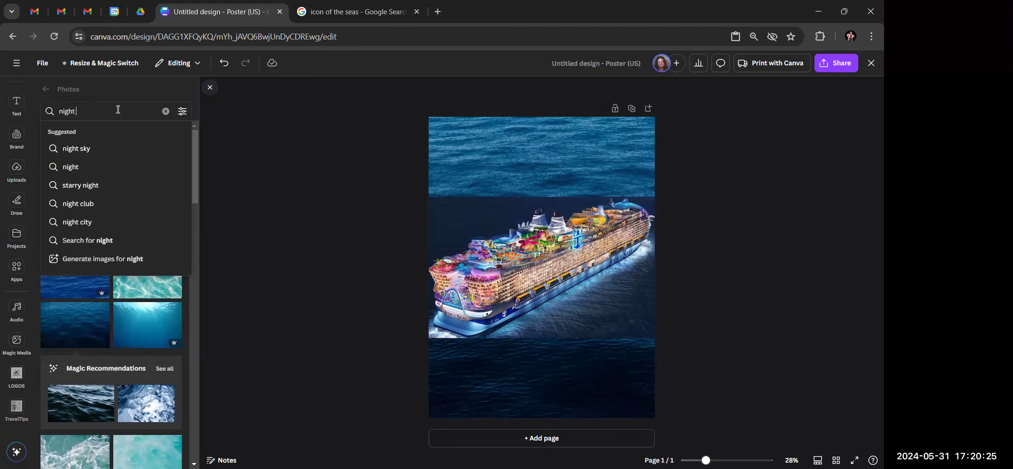
type("ocean")
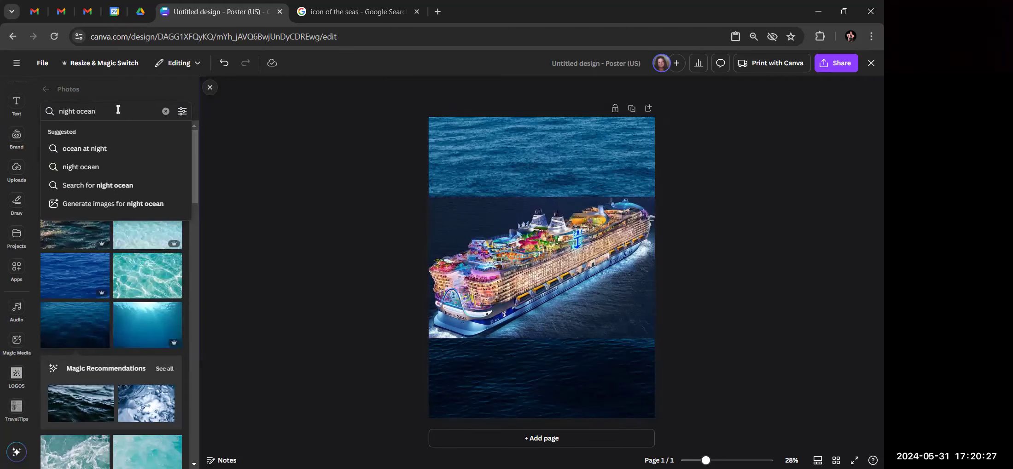
key("Return")
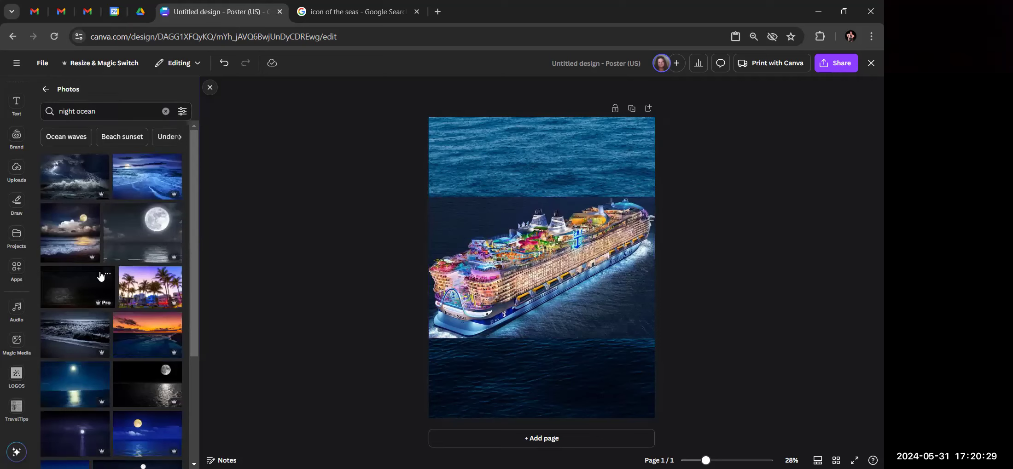
scroll(100, 276, "down", 3)
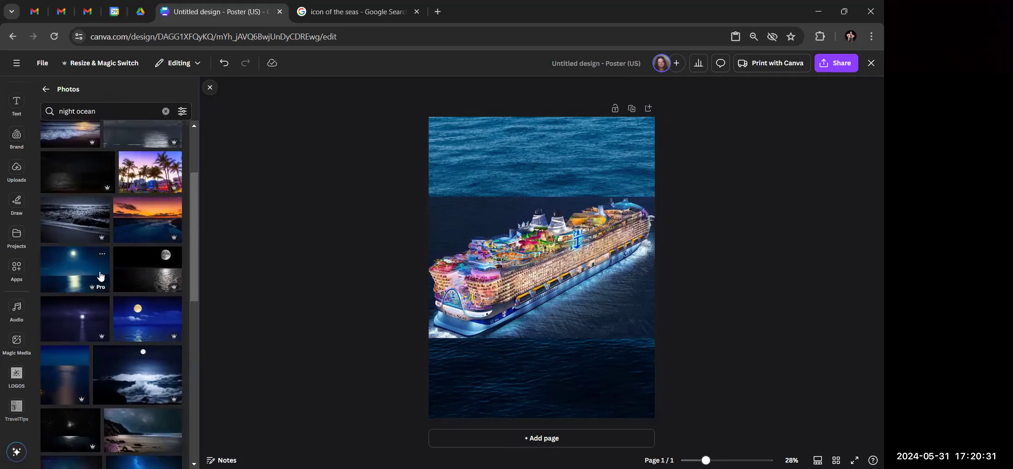
left_click(72, 328)
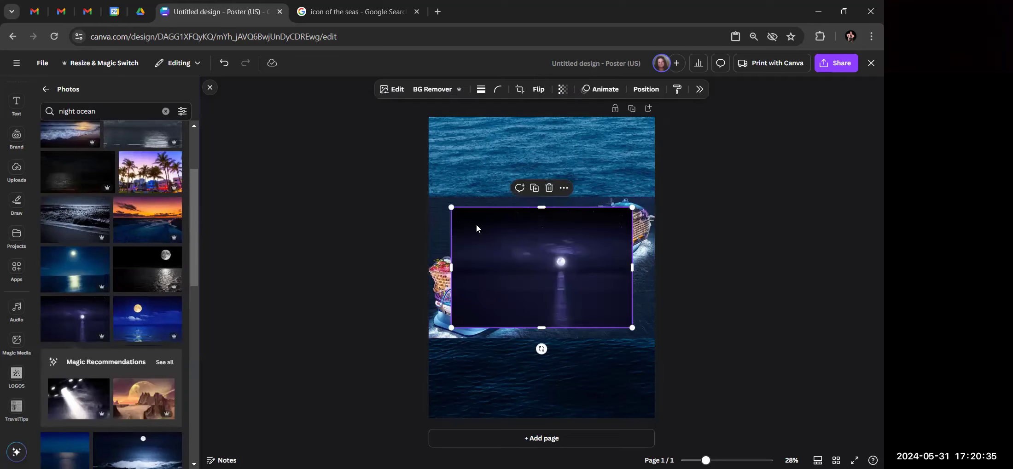
right_click(538, 254)
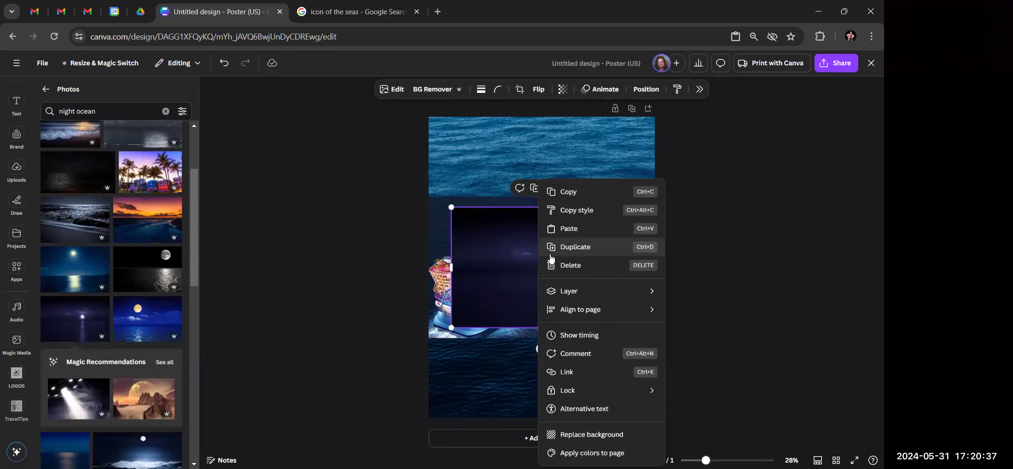
left_click(585, 434)
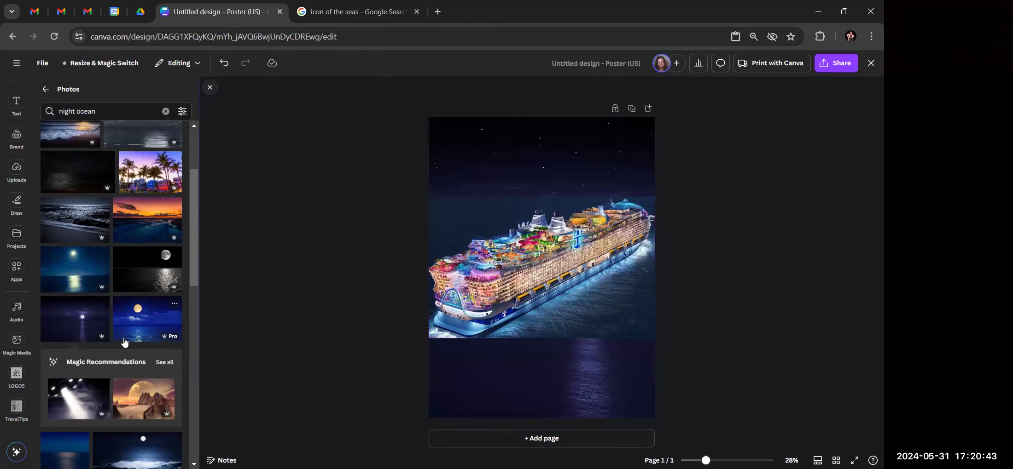
scroll(138, 343, "down", 1)
Add the lighthouse night photo from Photos, then delete it from the poster
scroll(137, 343, "down", 2)
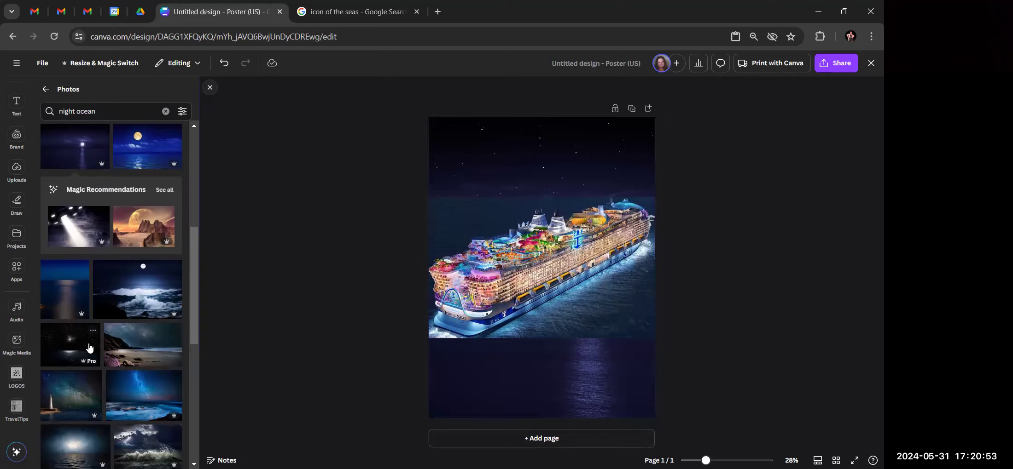
scroll(90, 348, "down", 3)
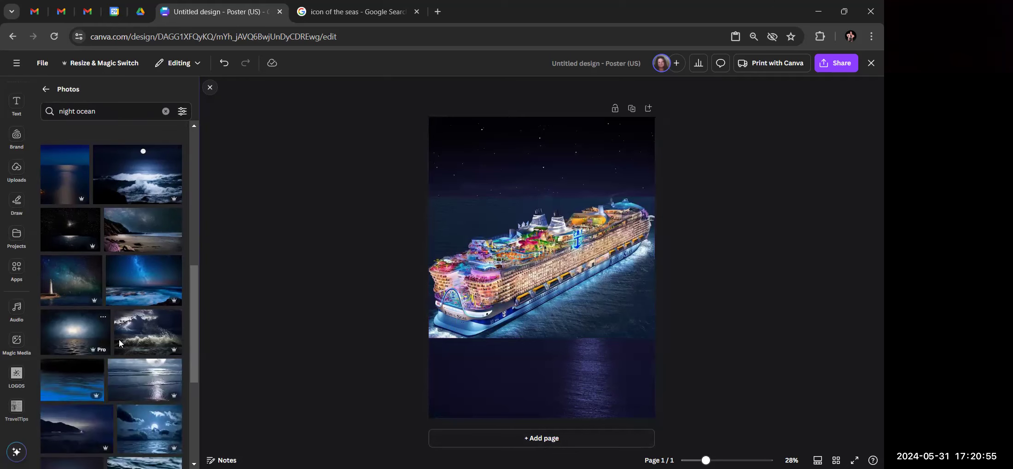
scroll(139, 339, "down", 3)
scroll(140, 341, "down", 3)
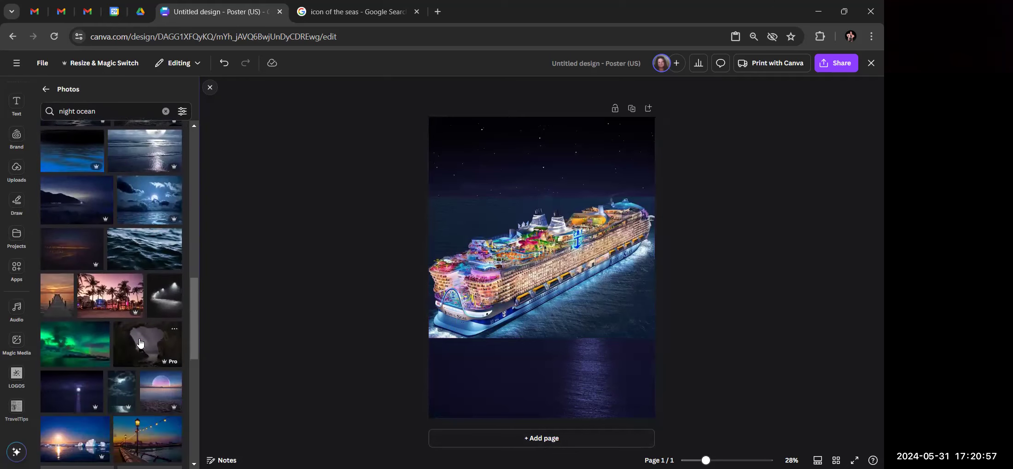
scroll(140, 343, "down", 4)
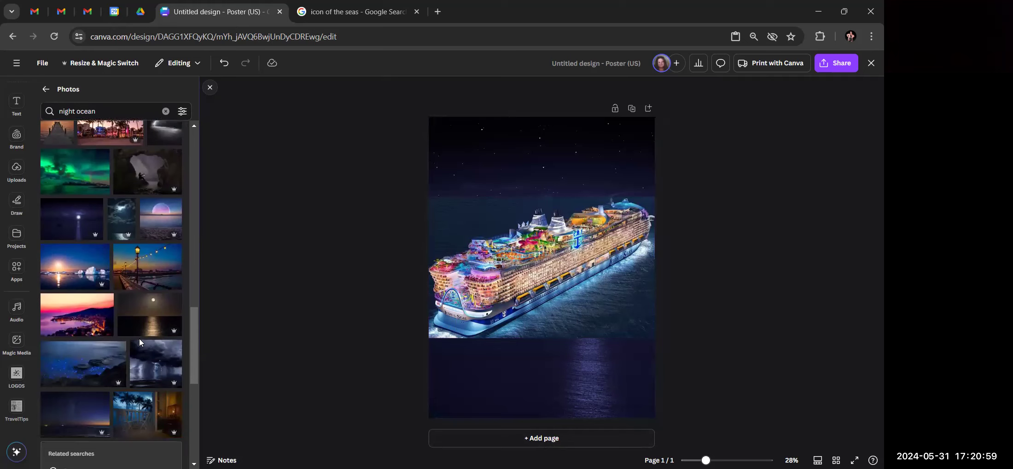
left_click(74, 226)
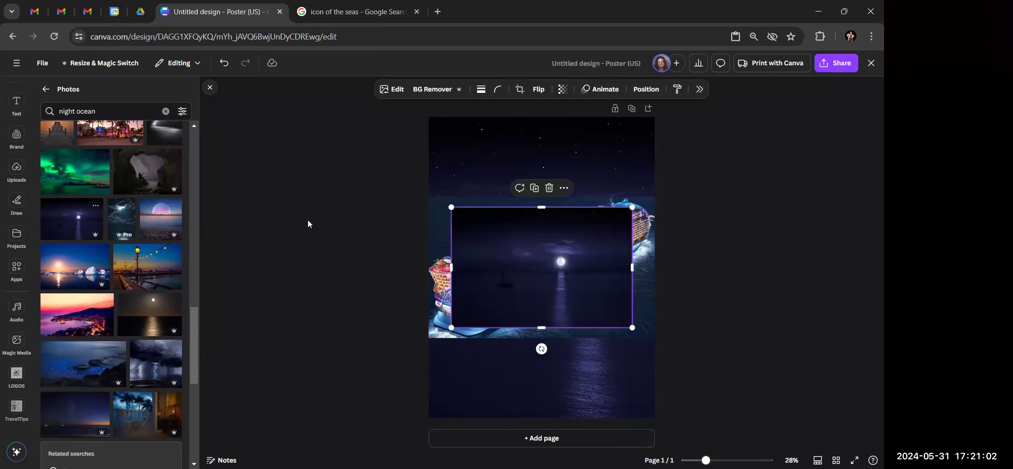
right_click(544, 262)
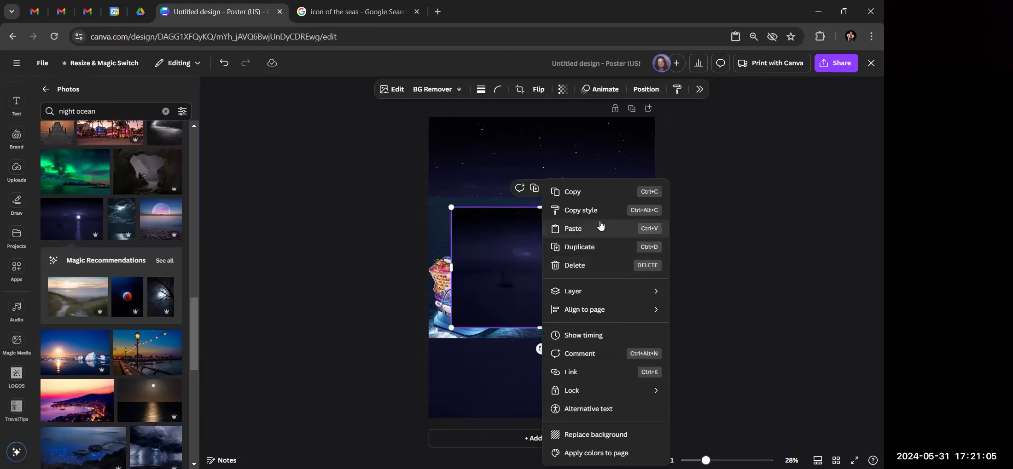
key("Delete")
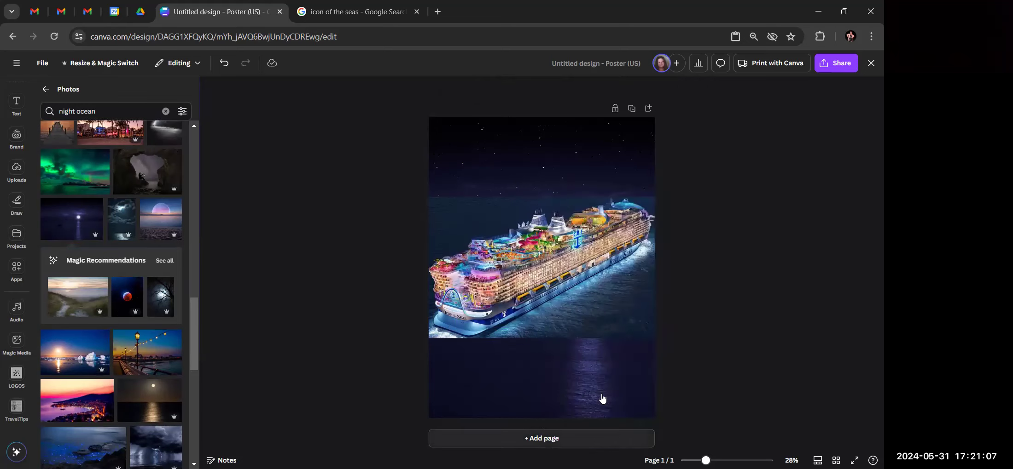
Add the night-ocean photo, remove the extra copy, and select the page background image
right_click(555, 373)
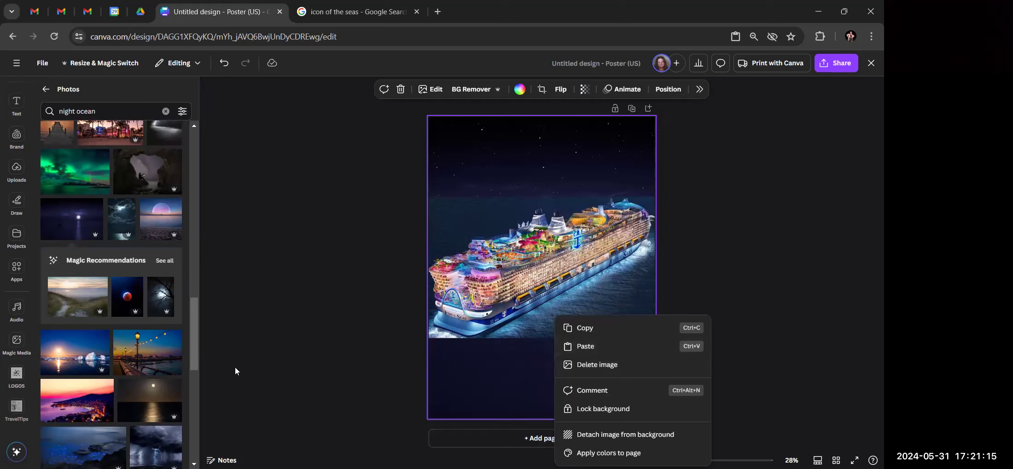
left_click(65, 224)
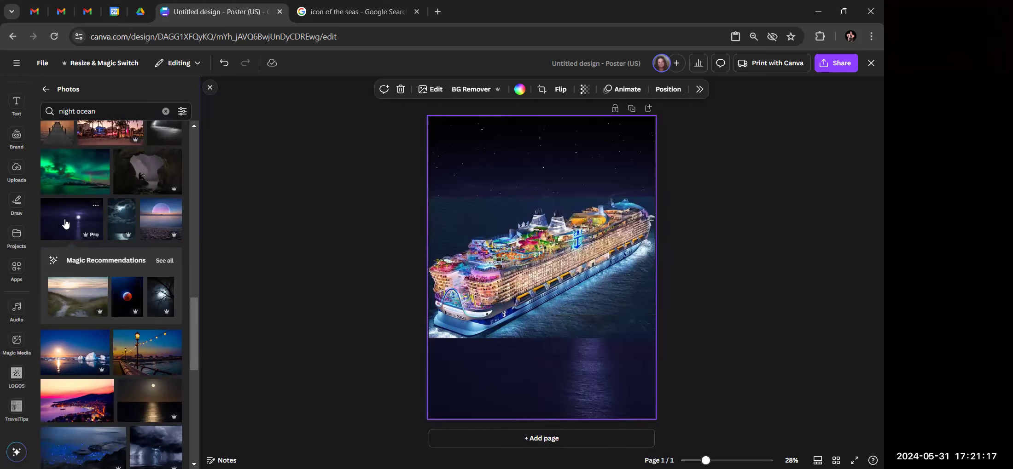
left_click(65, 223)
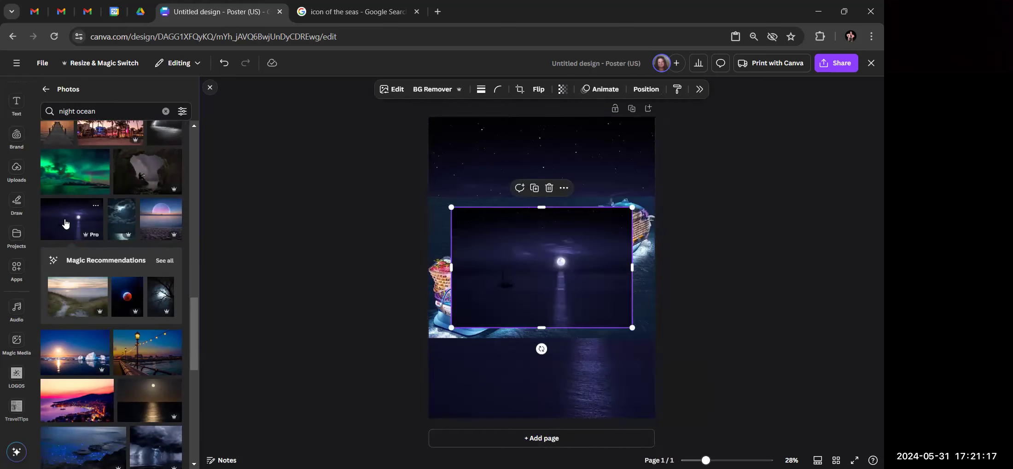
right_click(526, 271)
key("Delete")
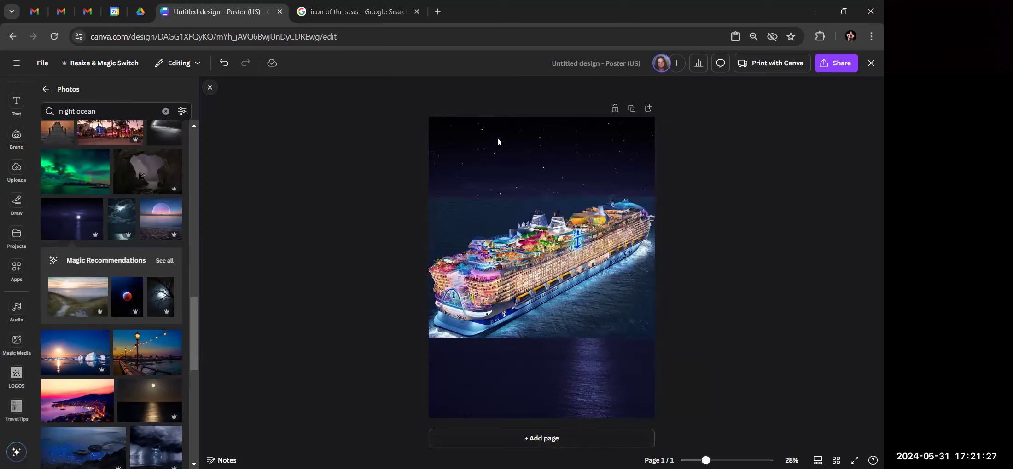
left_click(509, 146)
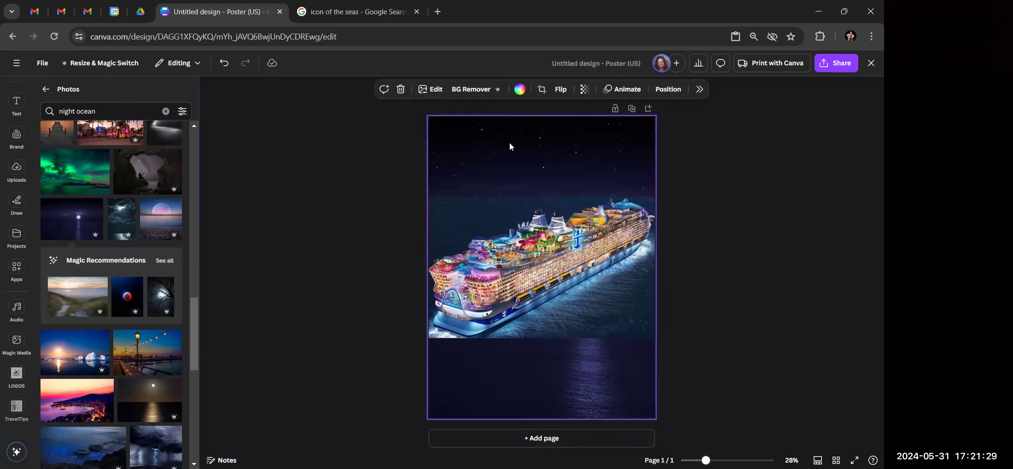
Delete the old background and make the moonlit night-ocean photo the page background
left_click(401, 89)
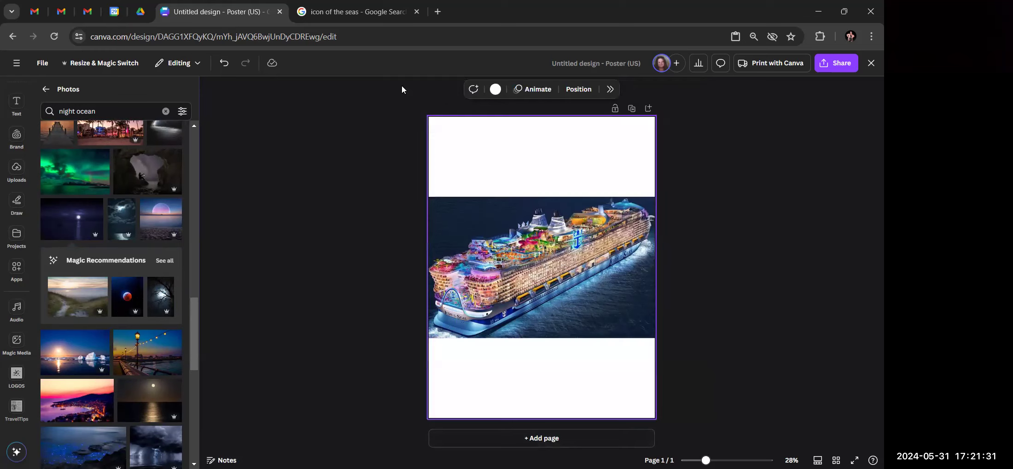
left_click(74, 222)
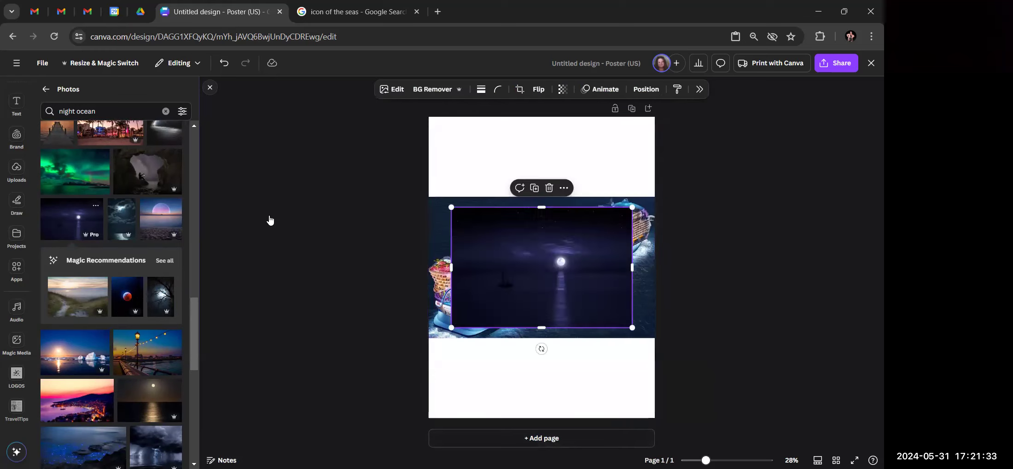
left_click(565, 187)
left_click(617, 455)
scroll(85, 292, "down", 5)
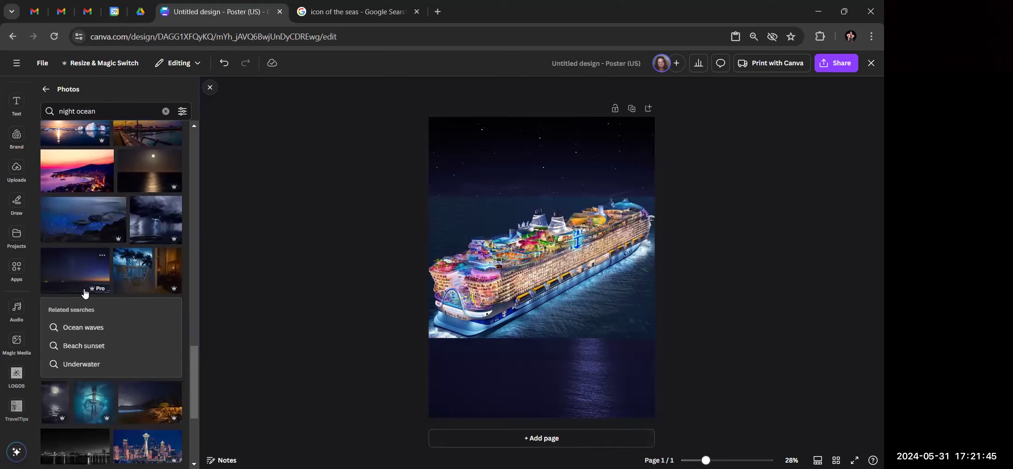
scroll(84, 293, "down", 6)
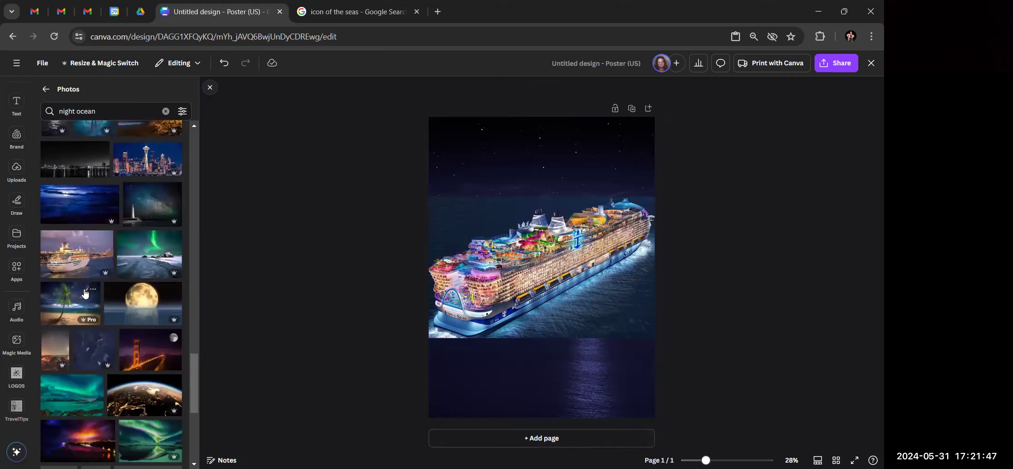
Make the blue night-ocean photo the page background, then browse further down the photos
left_click(85, 209)
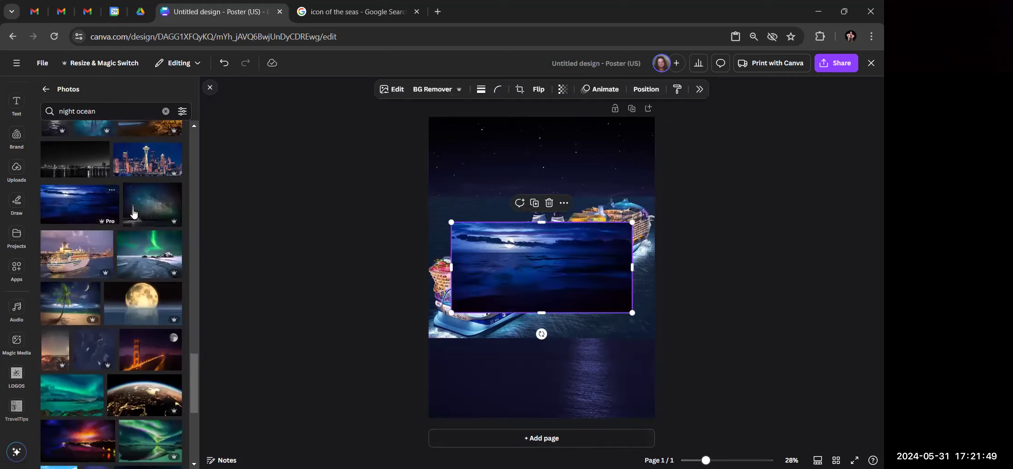
right_click(555, 270)
left_click(600, 399)
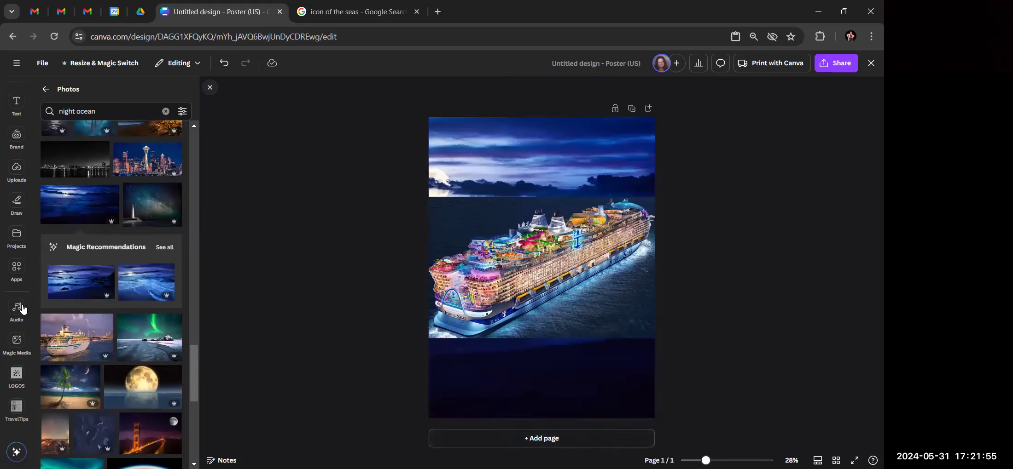
scroll(51, 317, "down", 6)
scroll(51, 318, "down", 8)
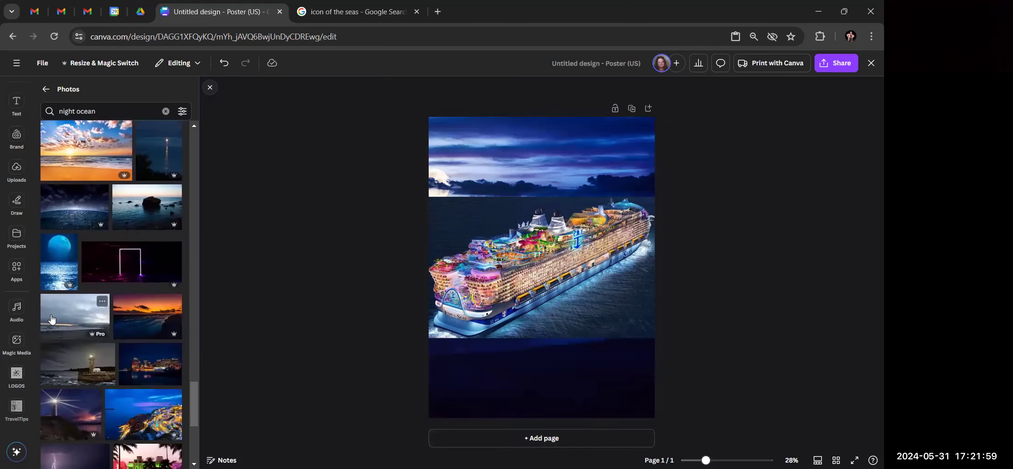
scroll(52, 319, "down", 3)
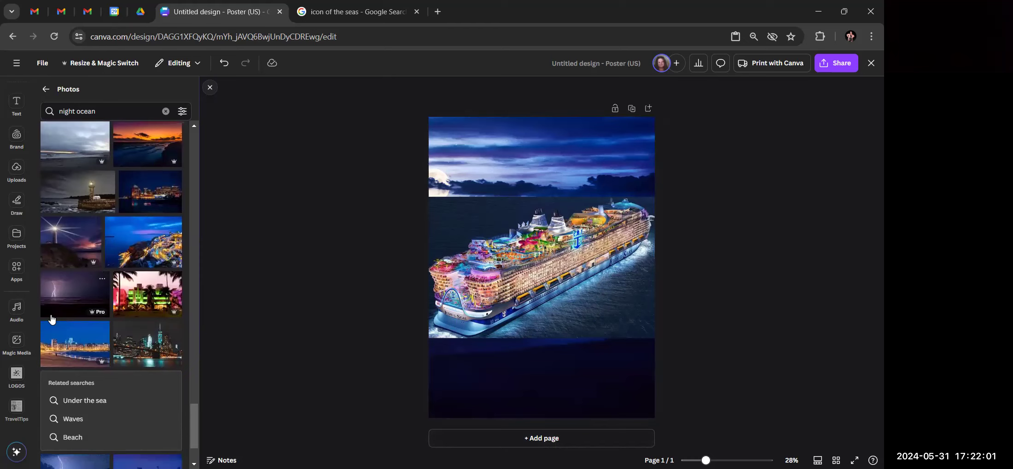
scroll(51, 318, "down", 5)
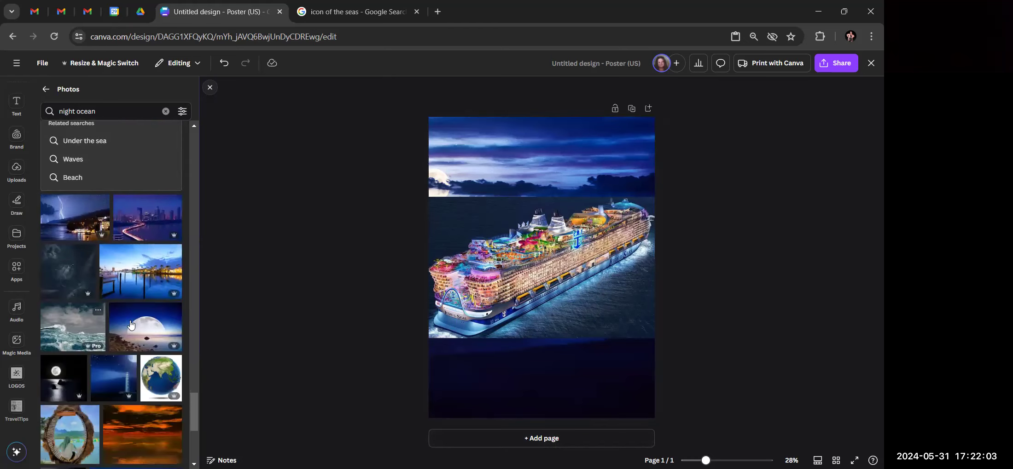
scroll(131, 326, "down", 5)
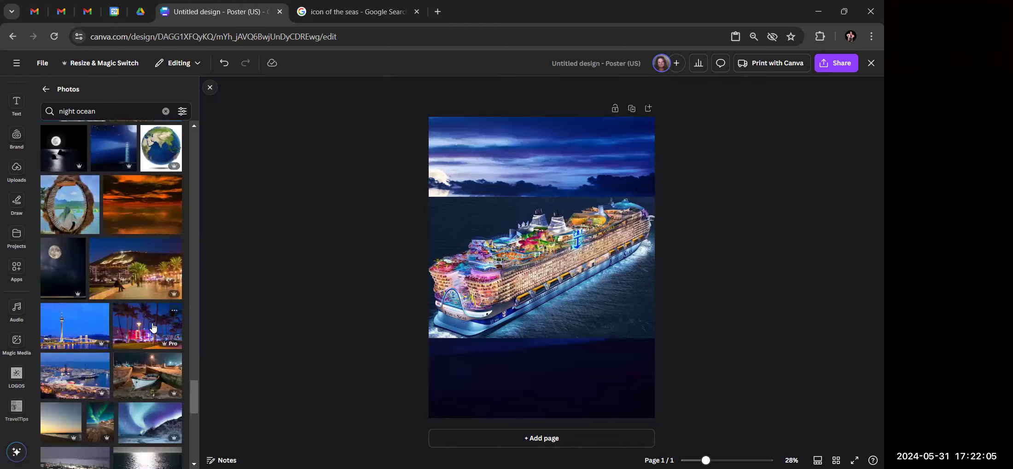
scroll(153, 328, "down", 5)
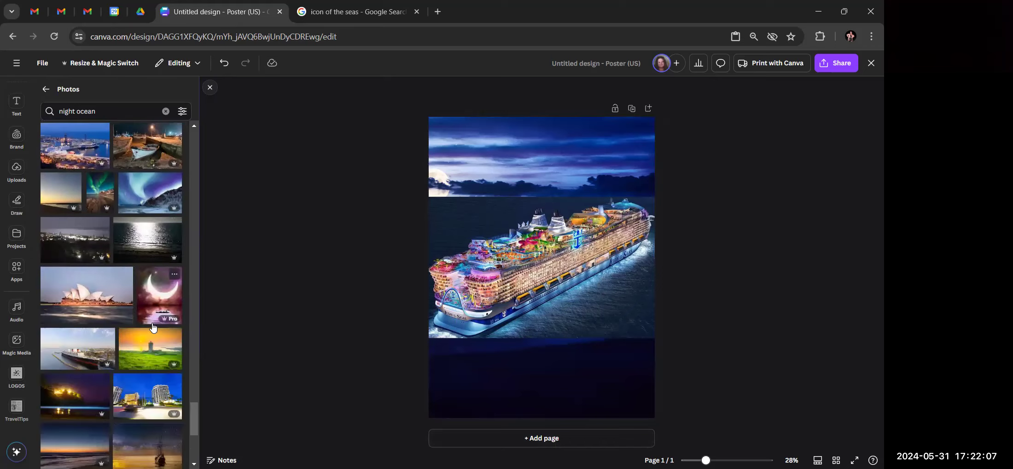
scroll(154, 327, "down", 10)
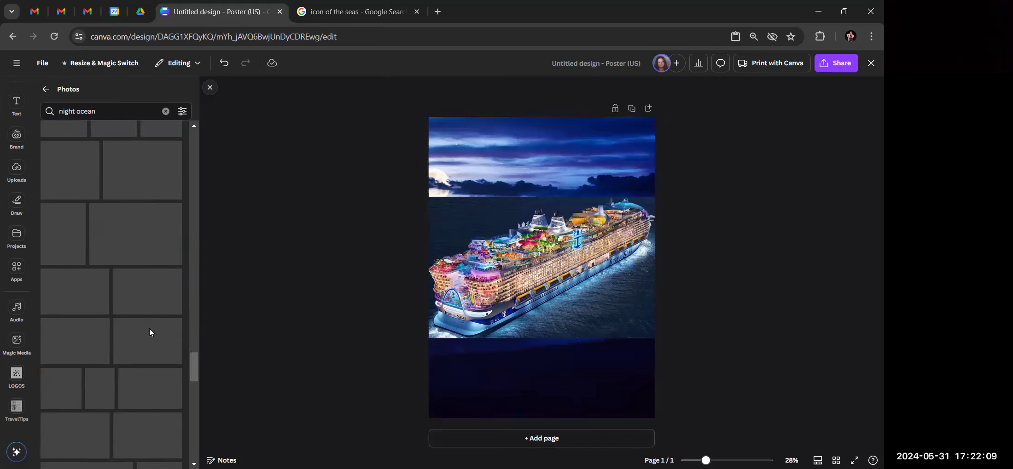
scroll(149, 328, "up", 20)
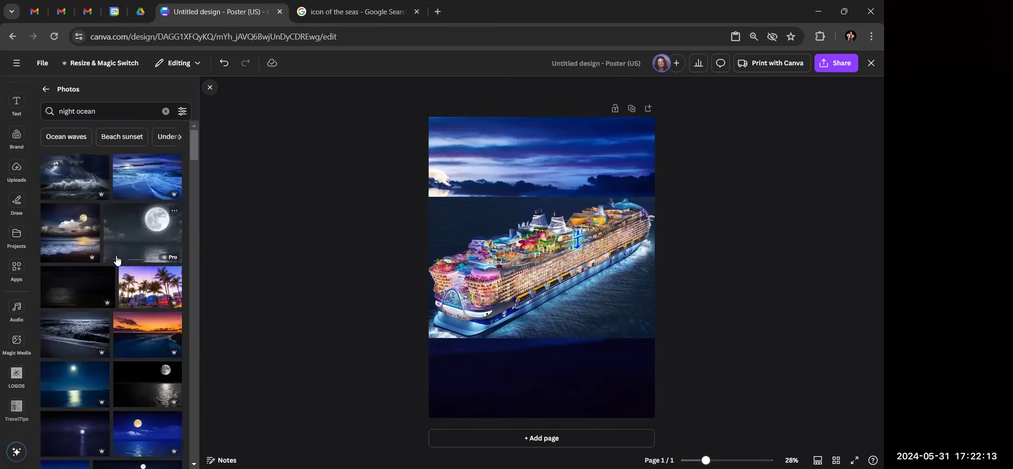
Try the dark photo as the page background instead
left_click(84, 295)
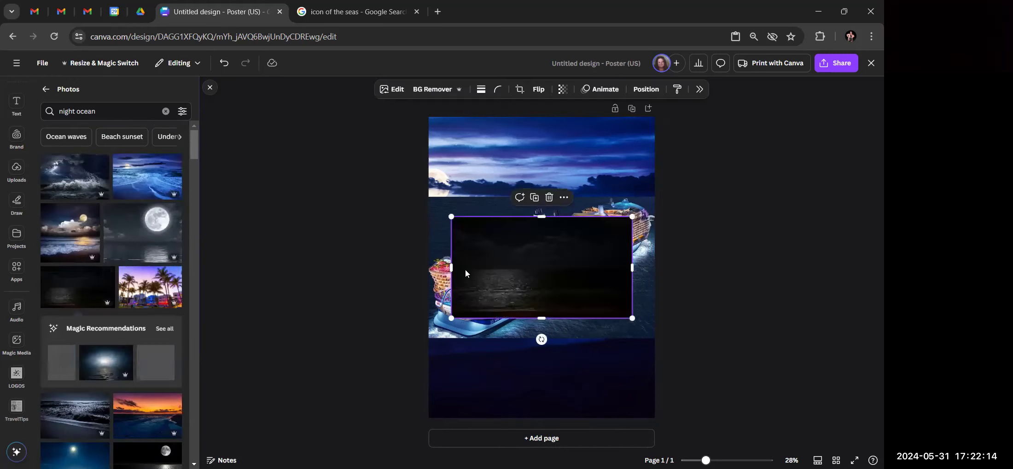
right_click(552, 272)
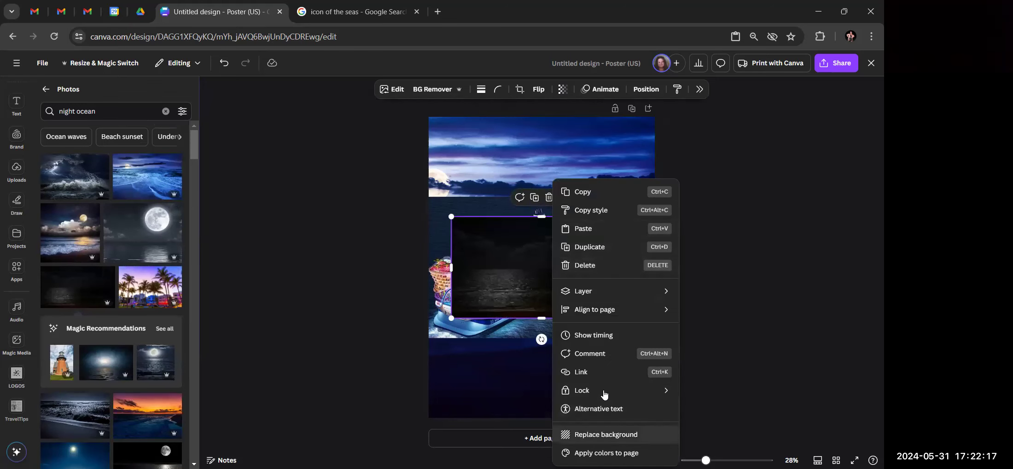
left_click(601, 434)
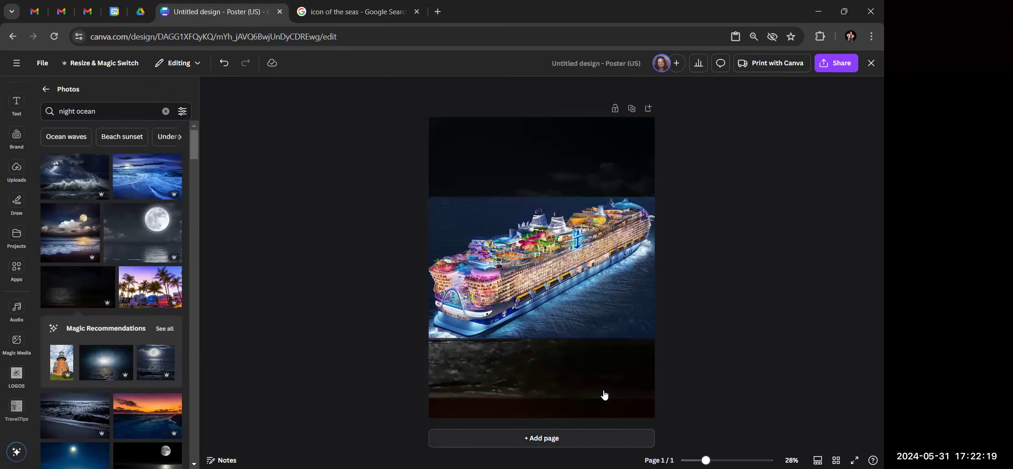
Finish with the blue moonlit ocean photo as the page background
left_click(136, 191)
right_click(562, 258)
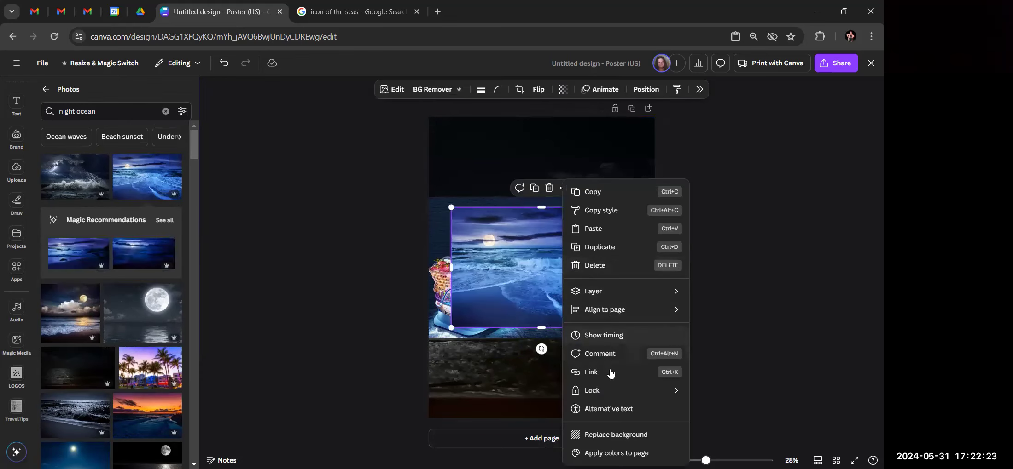
left_click(615, 435)
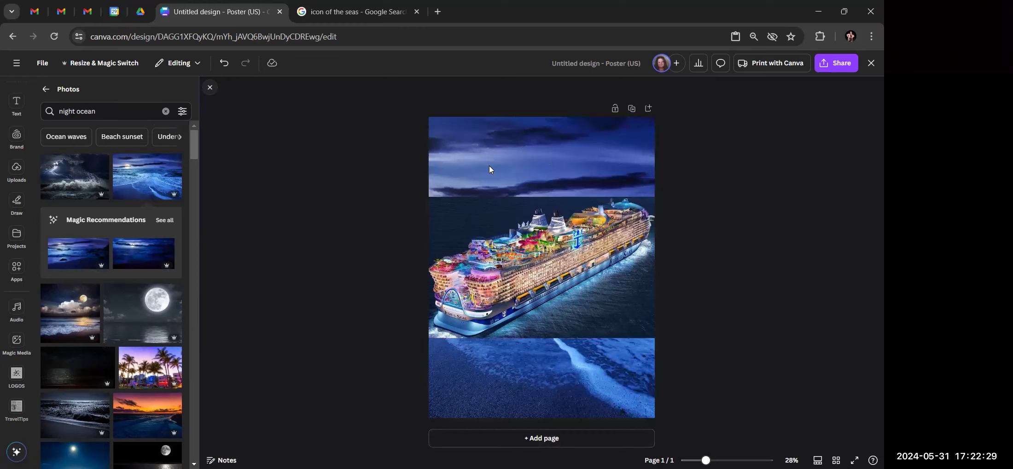
right_click(517, 161)
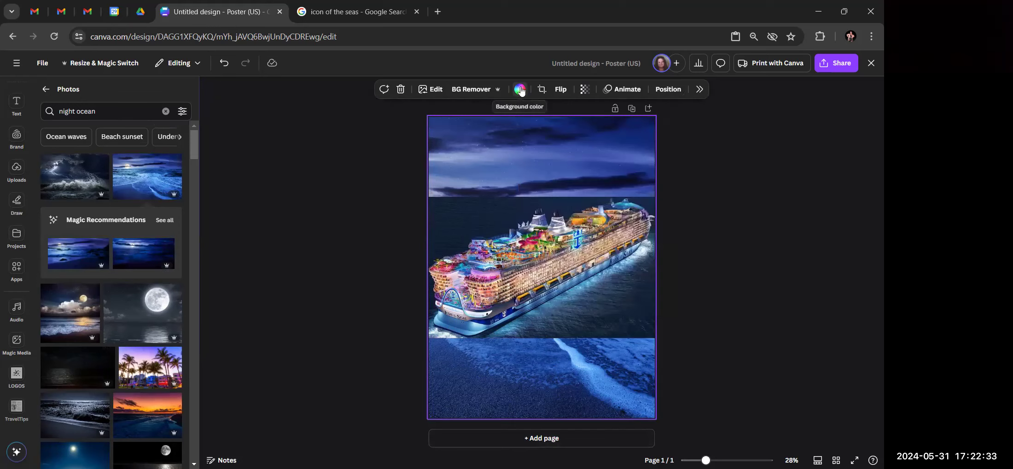
right_click(520, 139)
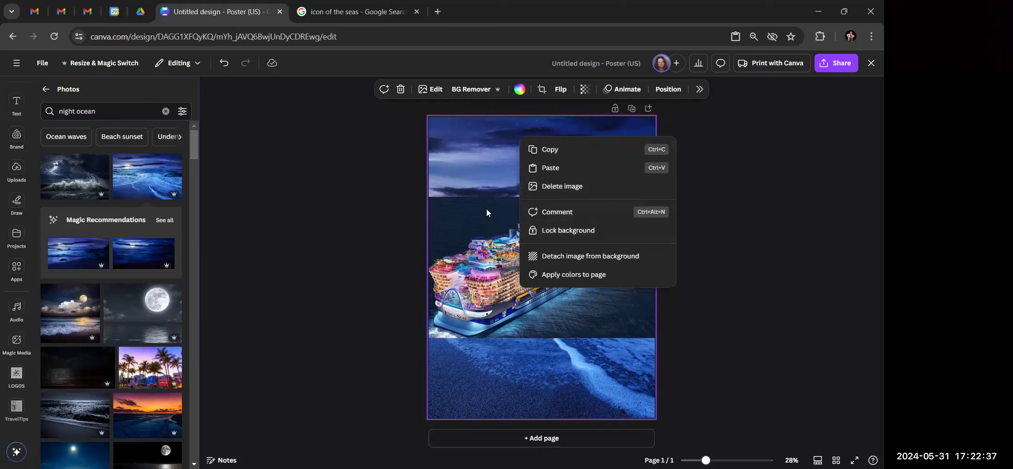
left_click(465, 149)
Delete the ocean photo and set the page background to solid dark navy #001A3D
left_click(400, 89)
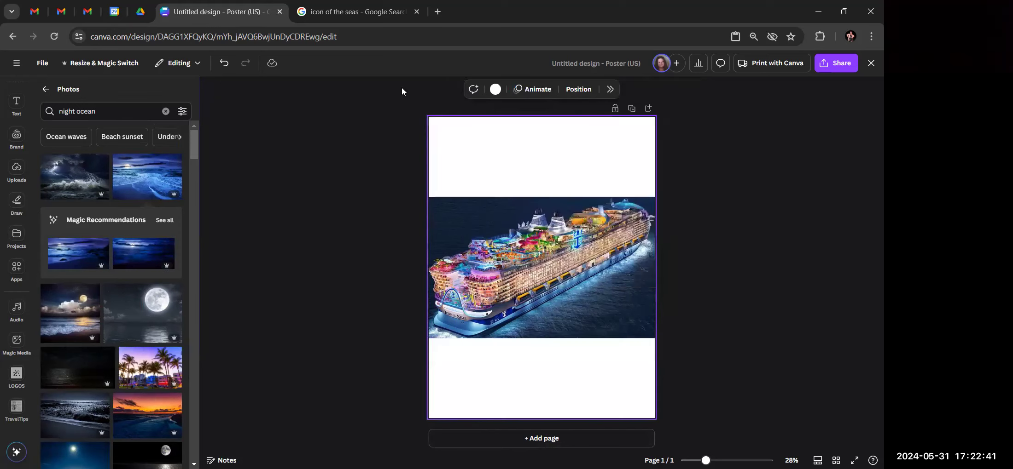
left_click(495, 89)
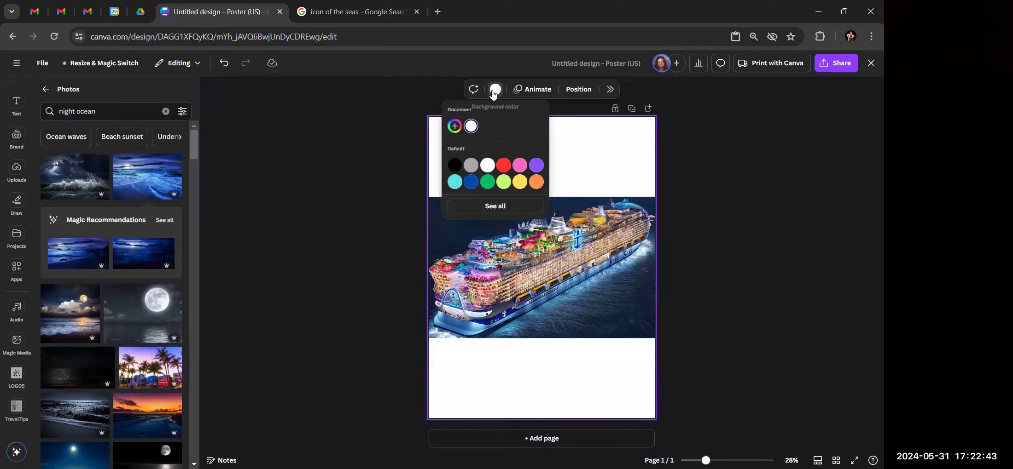
left_click(470, 182)
left_click(455, 127)
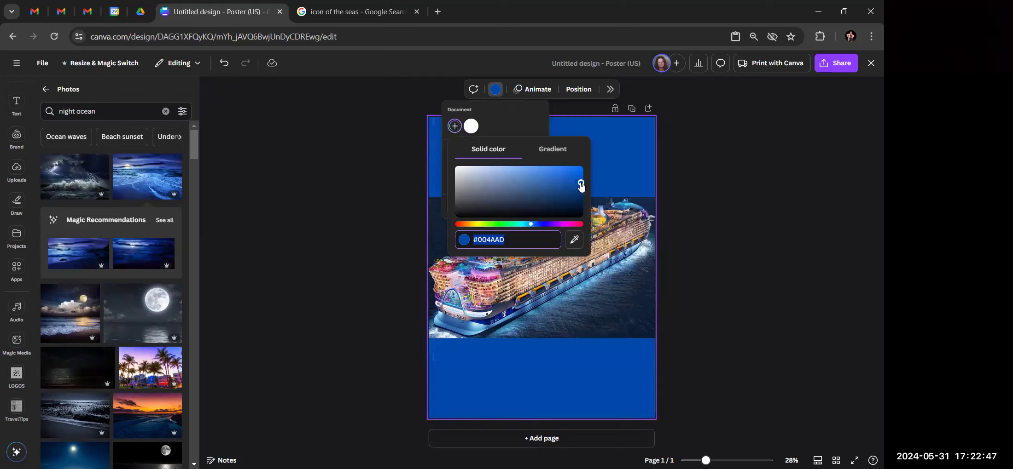
left_click_drag(581, 181, 580, 206)
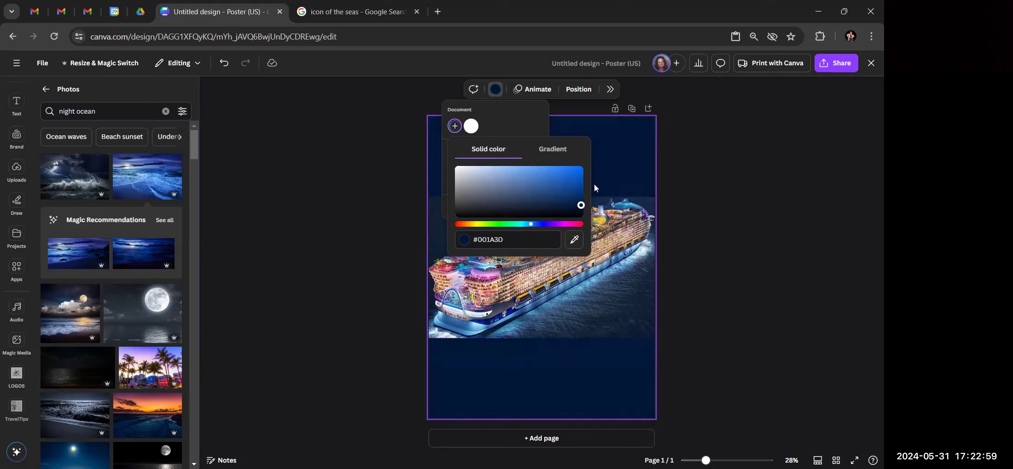
left_click(757, 177)
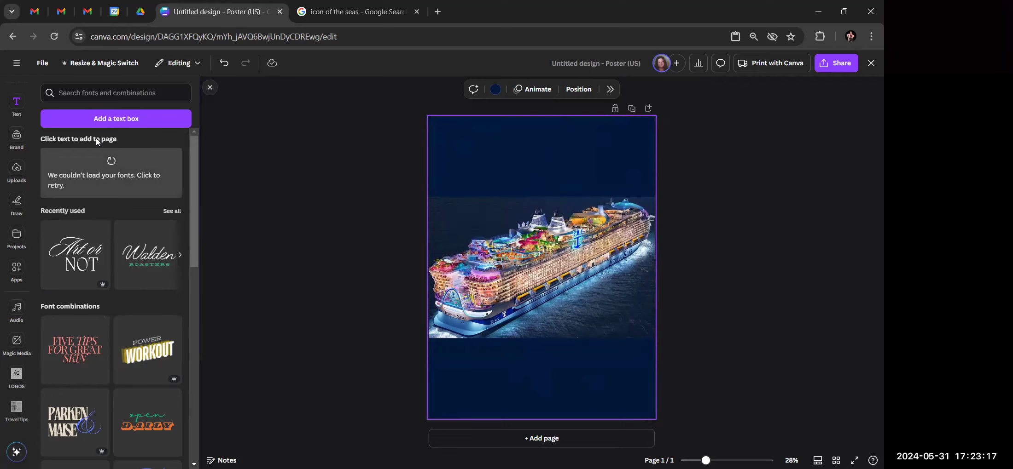
Add a subheading text box and delete the leftover 'Your paragraph' text
left_click(112, 119)
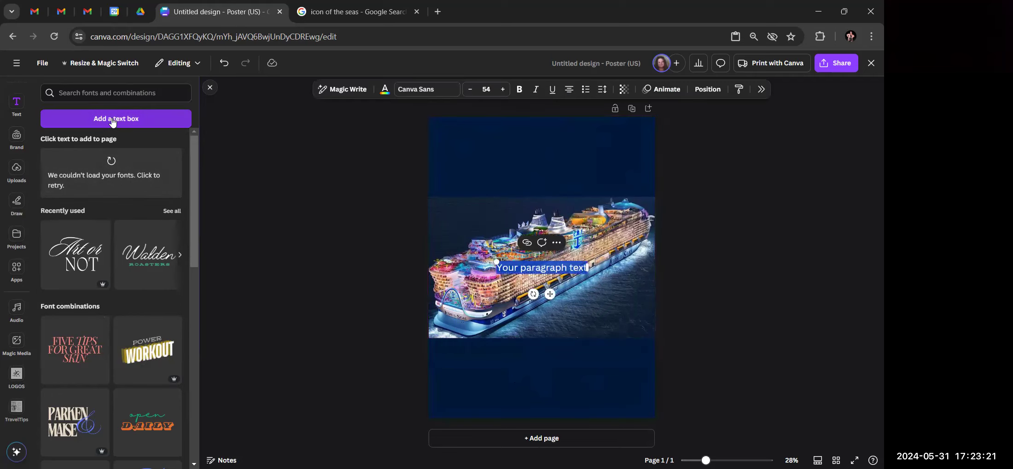
scroll(116, 276, "down", 5)
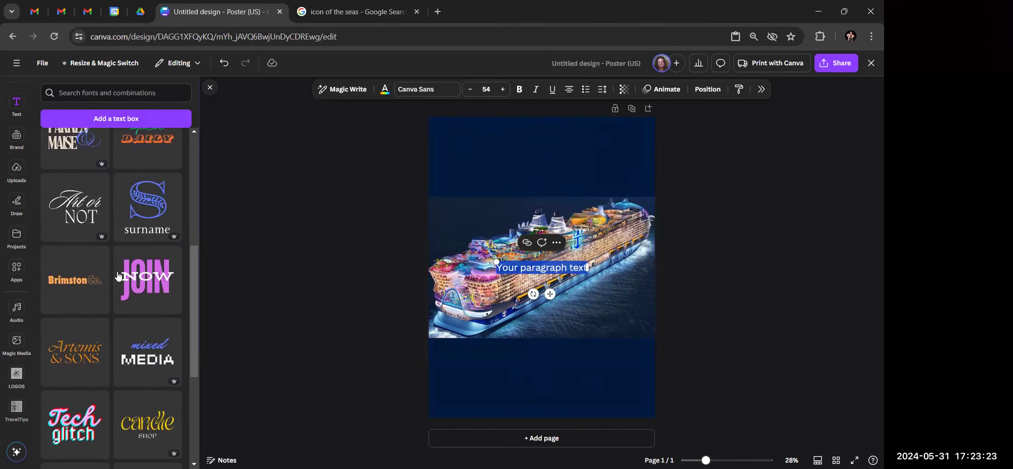
scroll(117, 276, "up", 3)
scroll(117, 276, "up", 3)
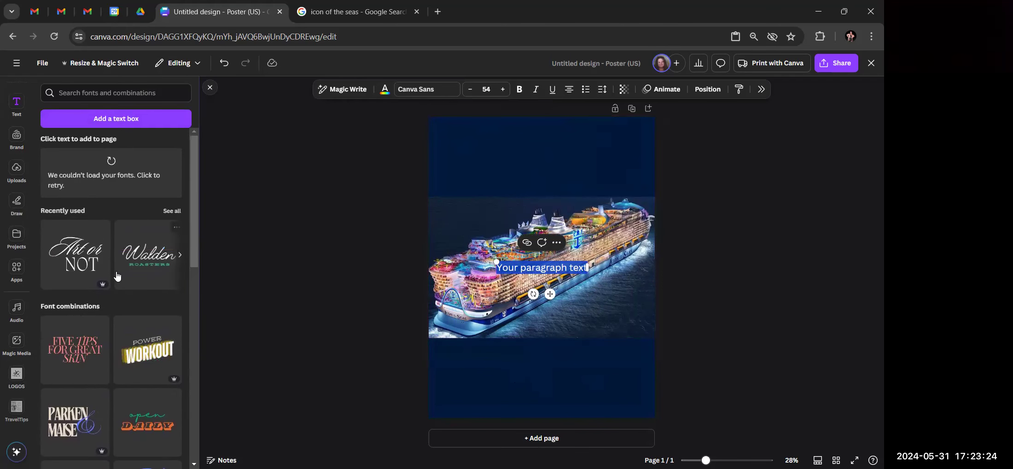
left_click(110, 160)
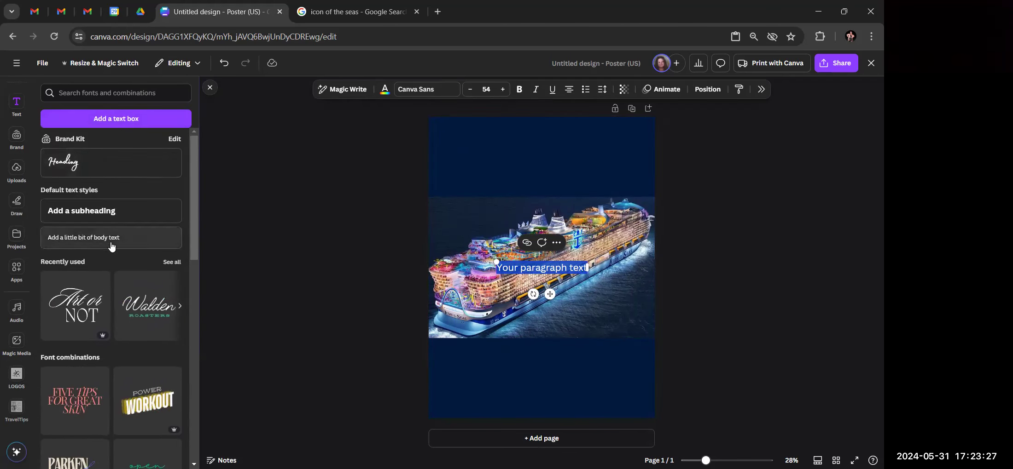
left_click(115, 212)
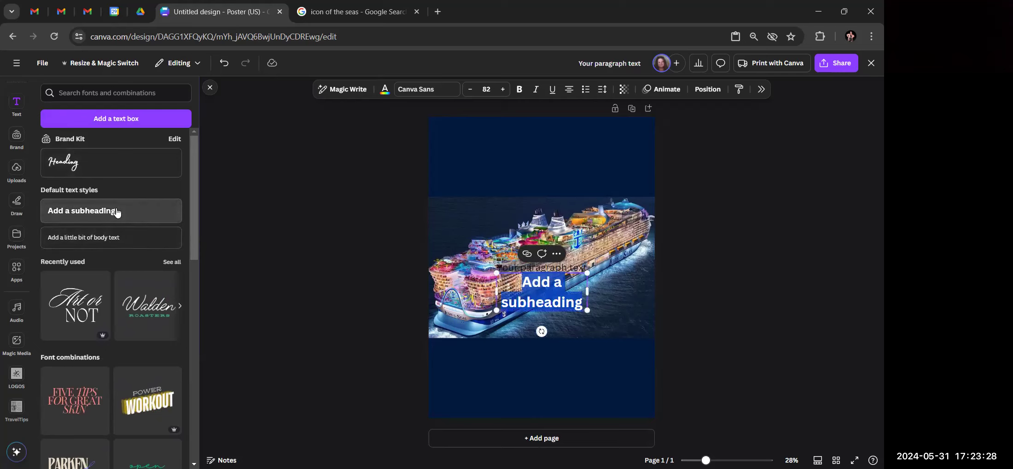
left_click(753, 286)
left_click(557, 268)
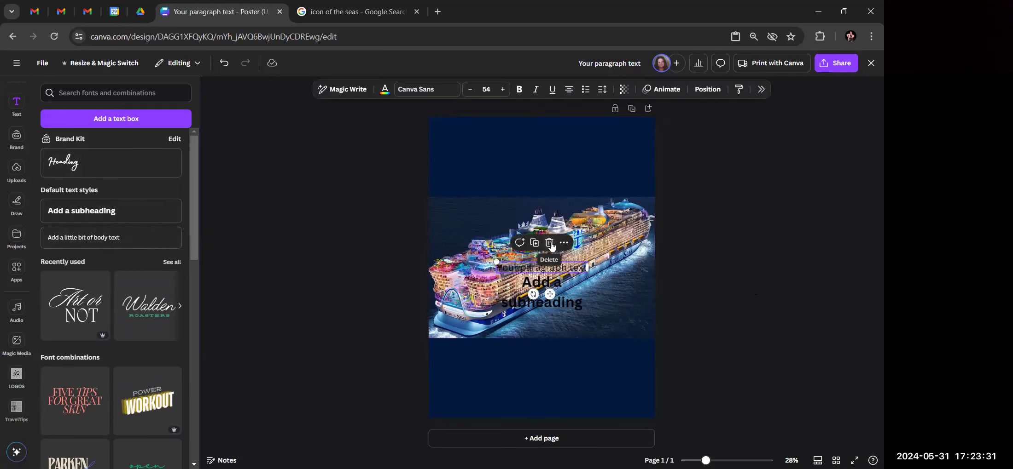
key("Delete")
Move the subheading to the top of the poster and make its text white
left_click_drag(567, 308, 558, 171)
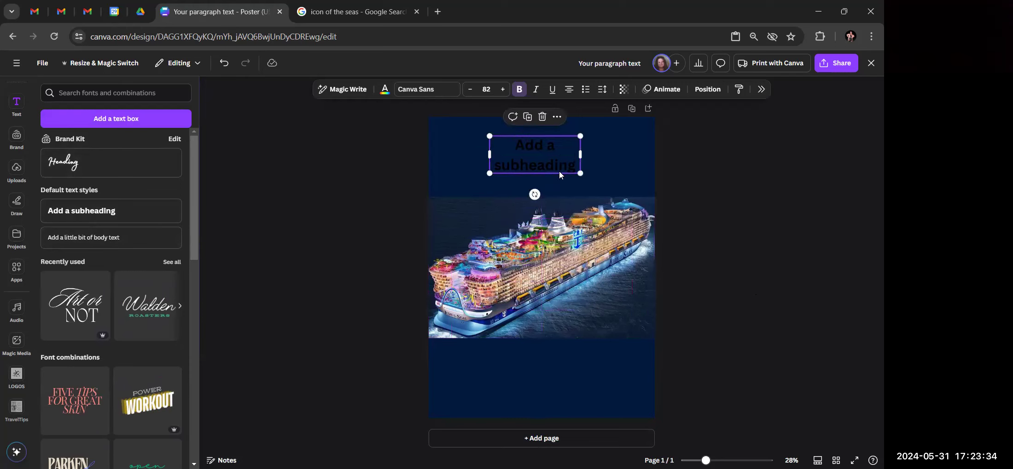
left_click(385, 90)
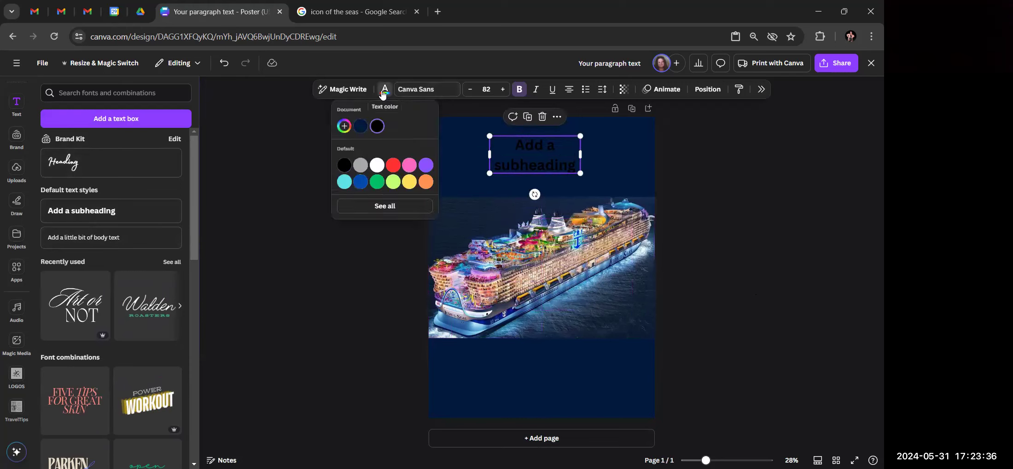
left_click(377, 165)
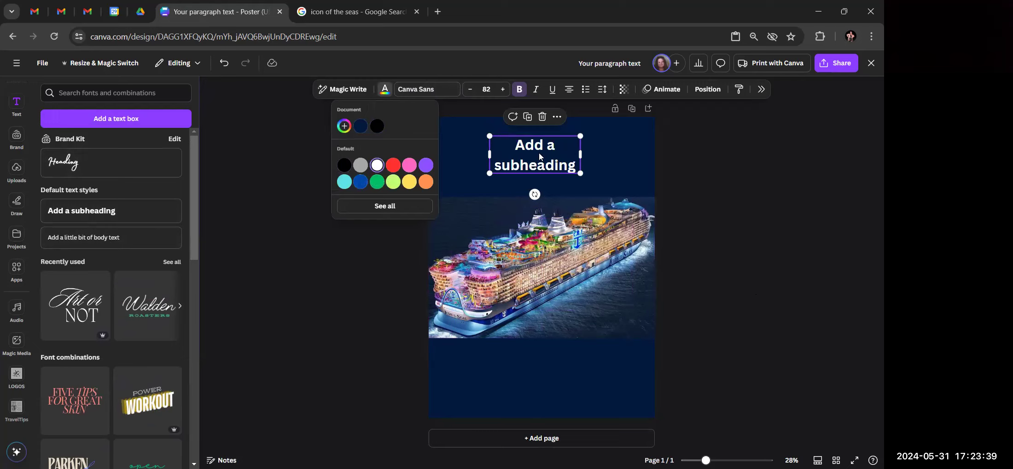
left_click(781, 205)
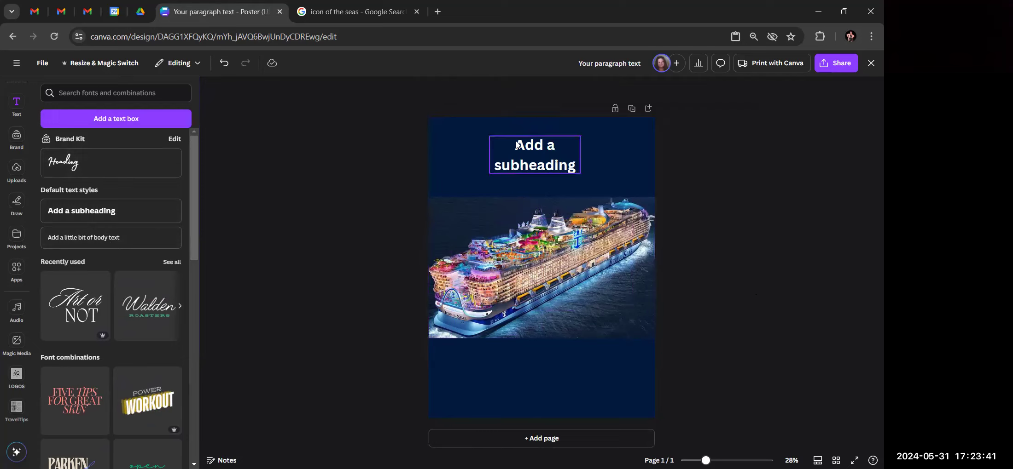
left_click(550, 151)
left_click(579, 157)
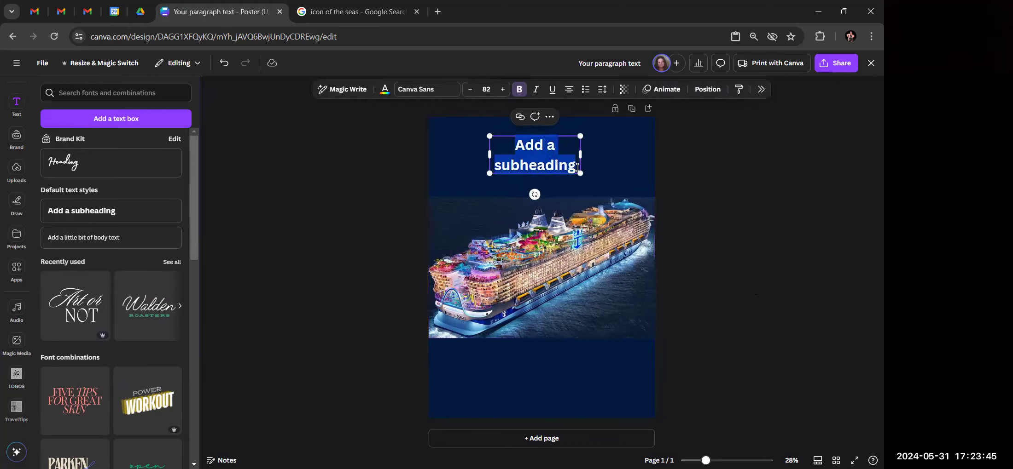
left_click(577, 167)
Replace the subheading text with 'Wanna Cruise?'
double_click(577, 167)
triple_click(540, 167)
type("Wanna")
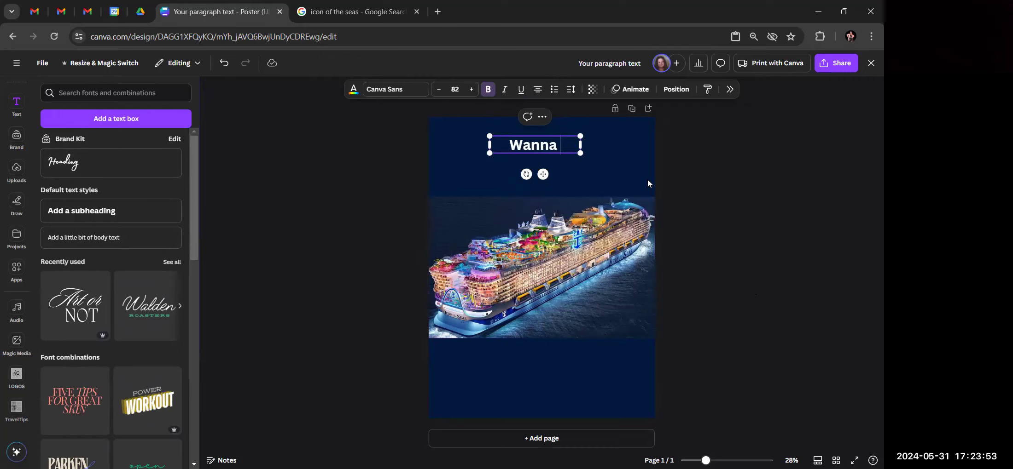
type(" Cruise")
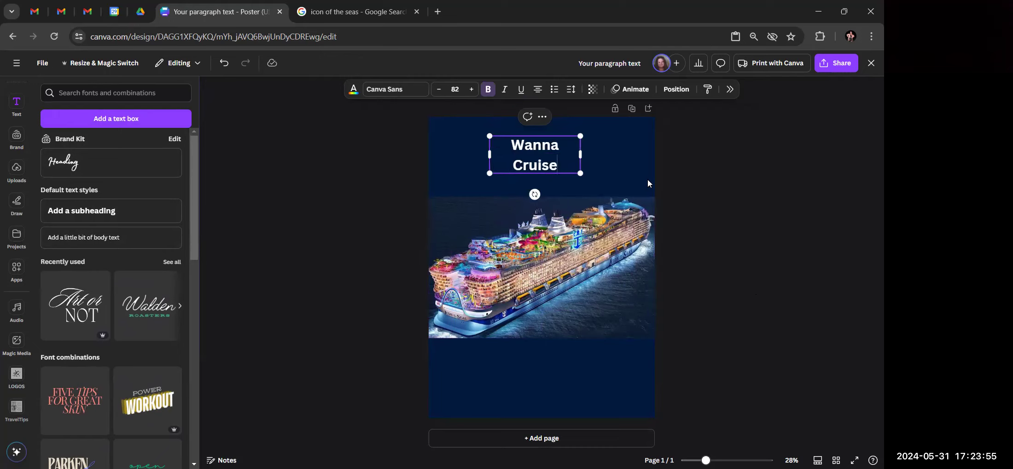
type("?")
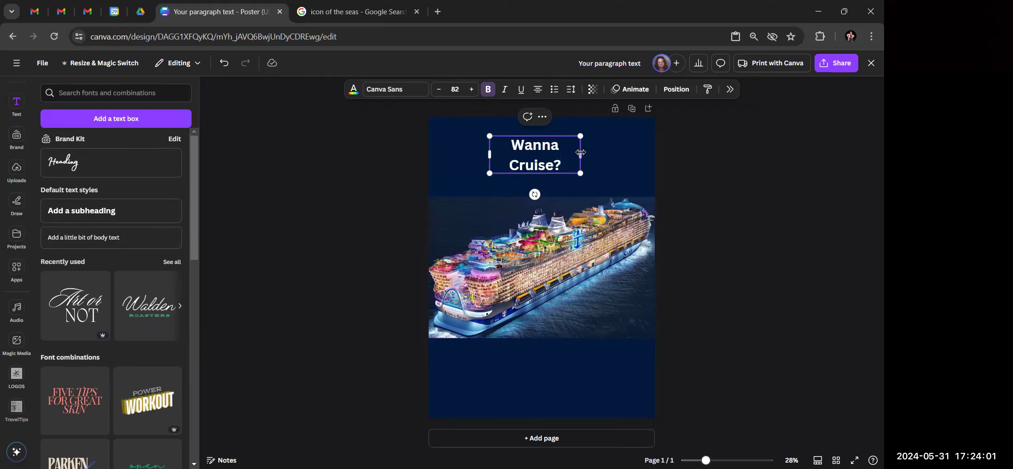
Stretch the heading's text box across the full 18 in page width on one line
left_click_drag(580, 155, 633, 155)
left_click_drag(489, 145, 428, 145)
left_click_drag(633, 145, 654, 145)
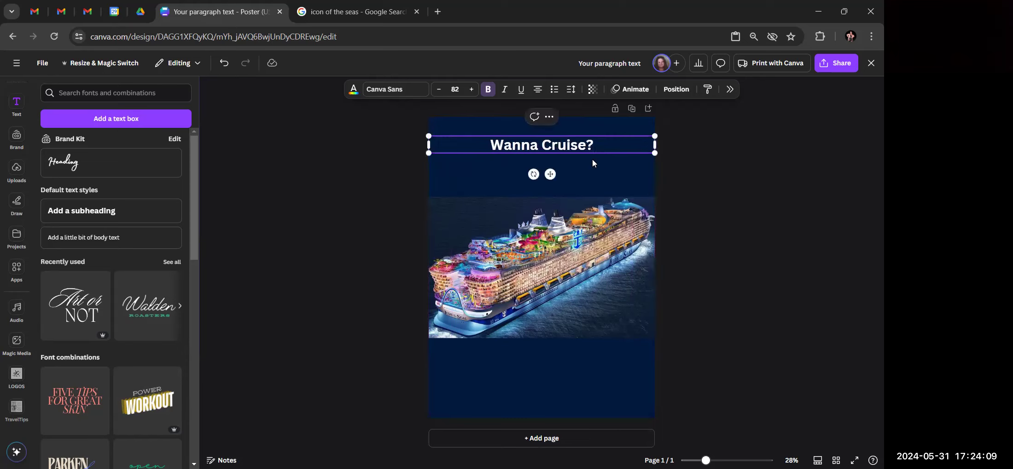
left_click(677, 89)
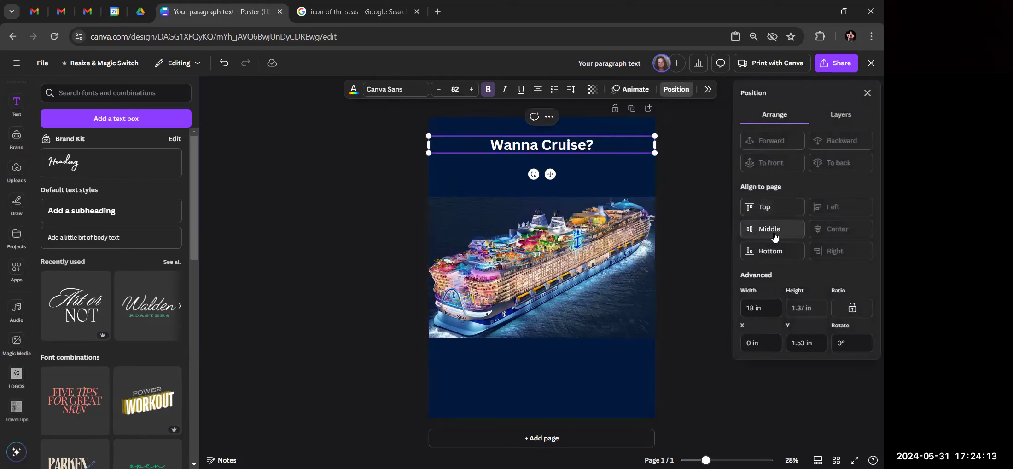
left_click(429, 145)
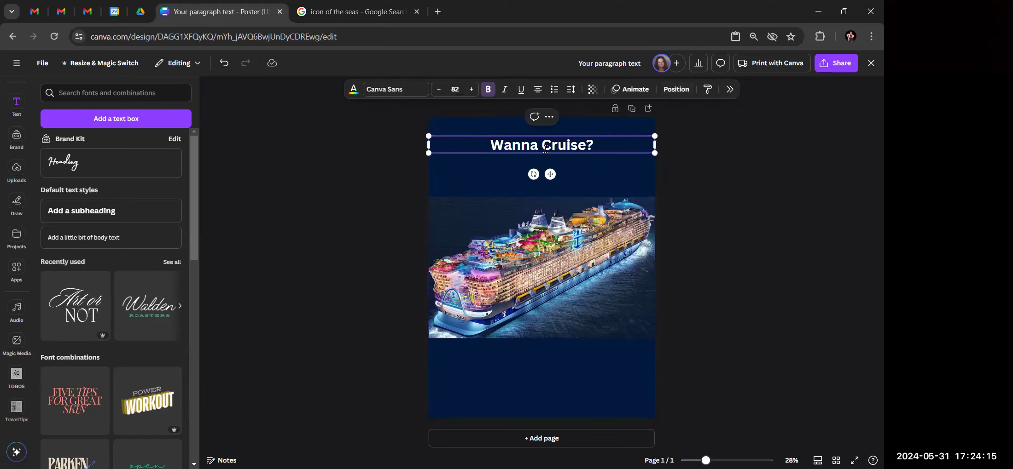
left_click(740, 168)
left_click(586, 149)
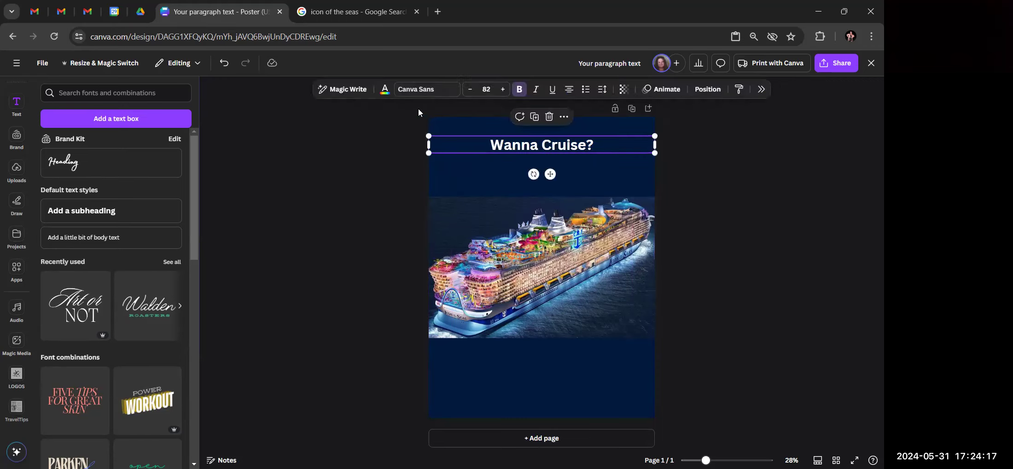
Set the heading font to Gagalin after trying Madelyn and Brittany
left_click(423, 92)
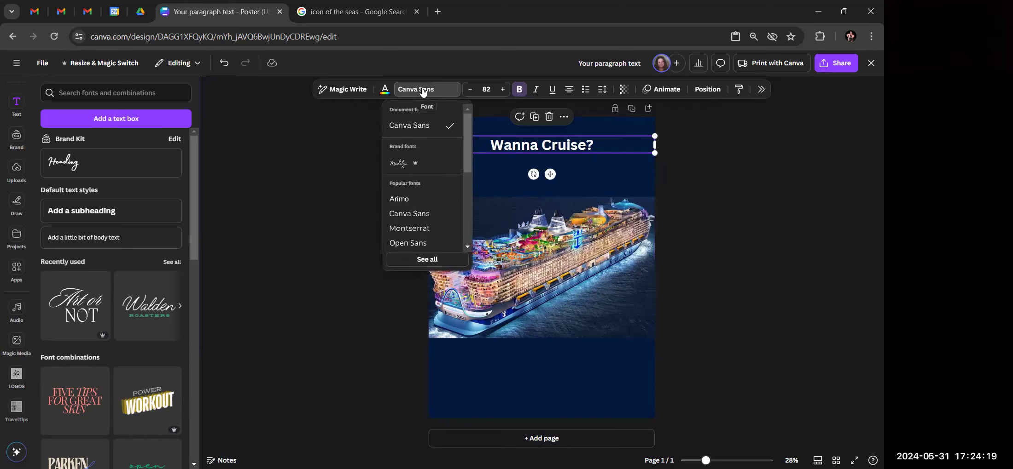
left_click(425, 172)
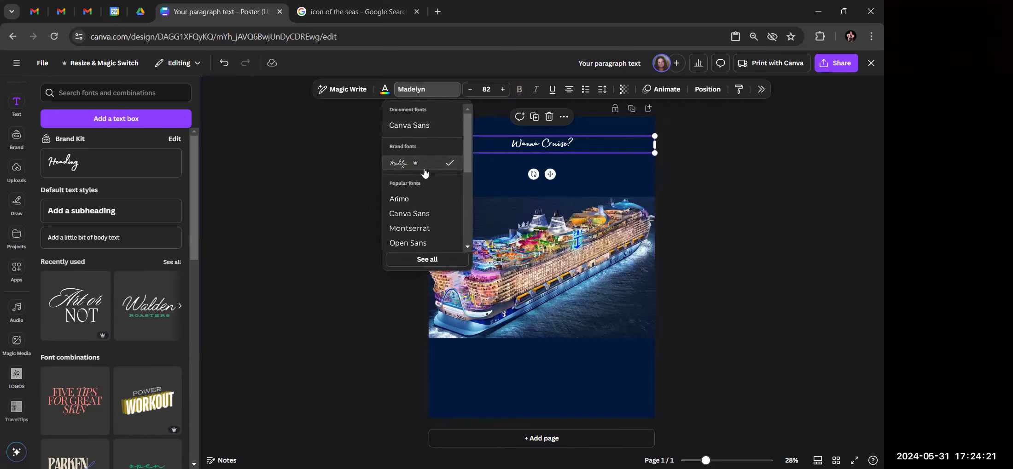
scroll(421, 184, "down", 5)
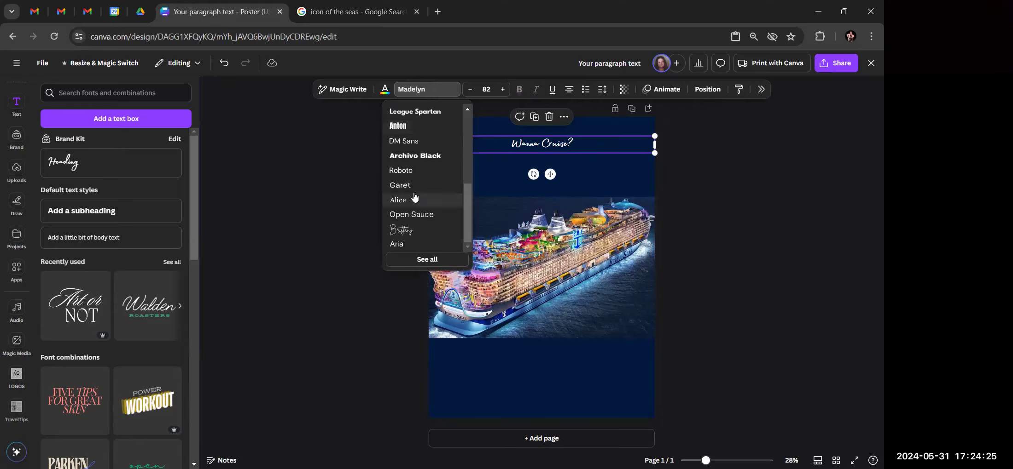
left_click(418, 232)
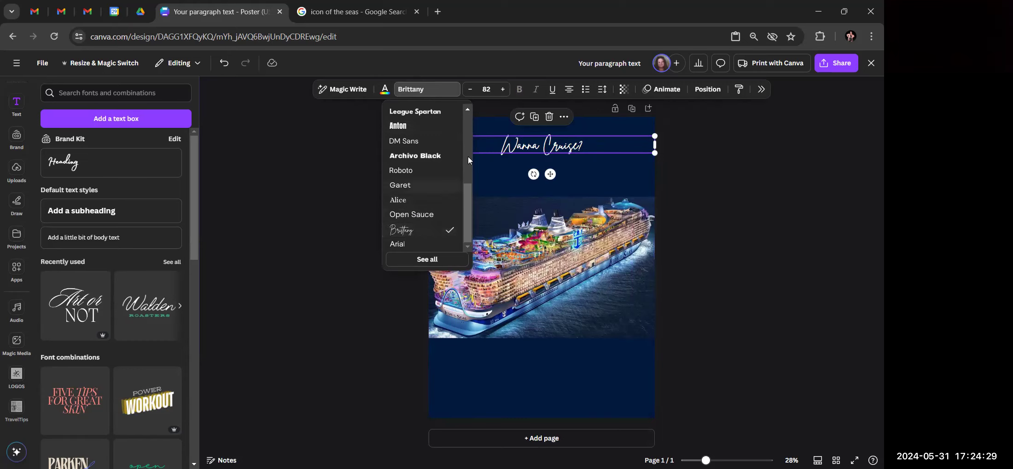
left_click(441, 260)
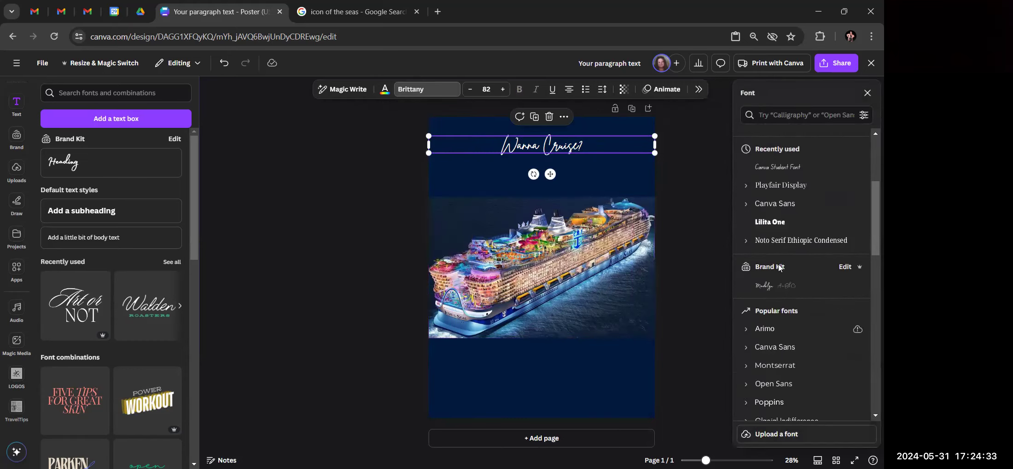
scroll(778, 268, "down", 3)
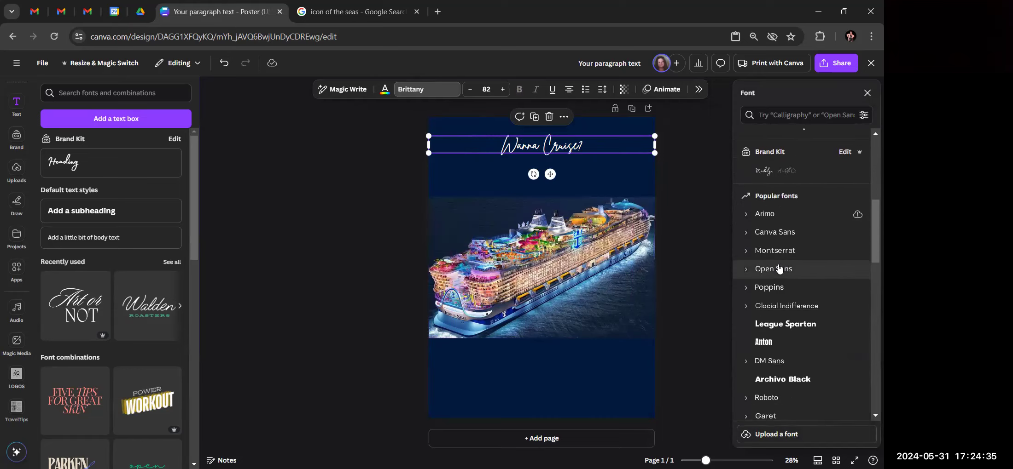
scroll(779, 269, "down", 3)
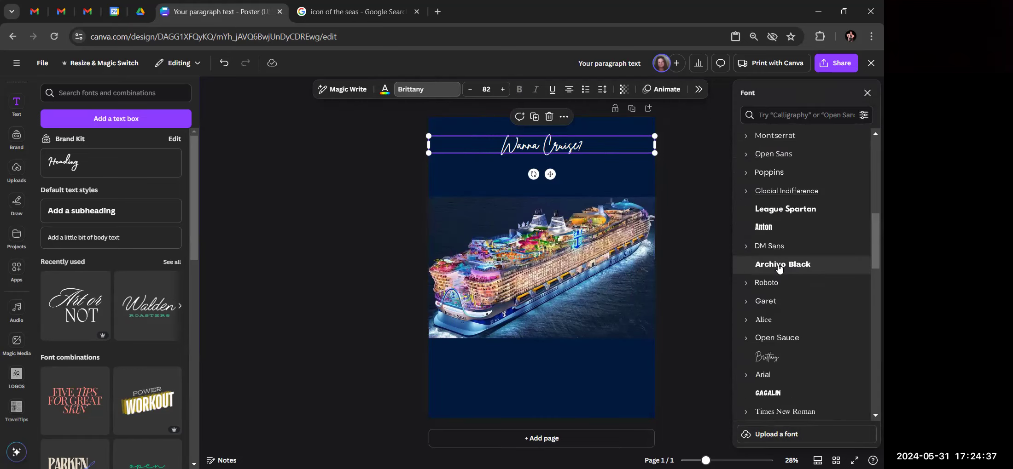
scroll(778, 270, "down", 4)
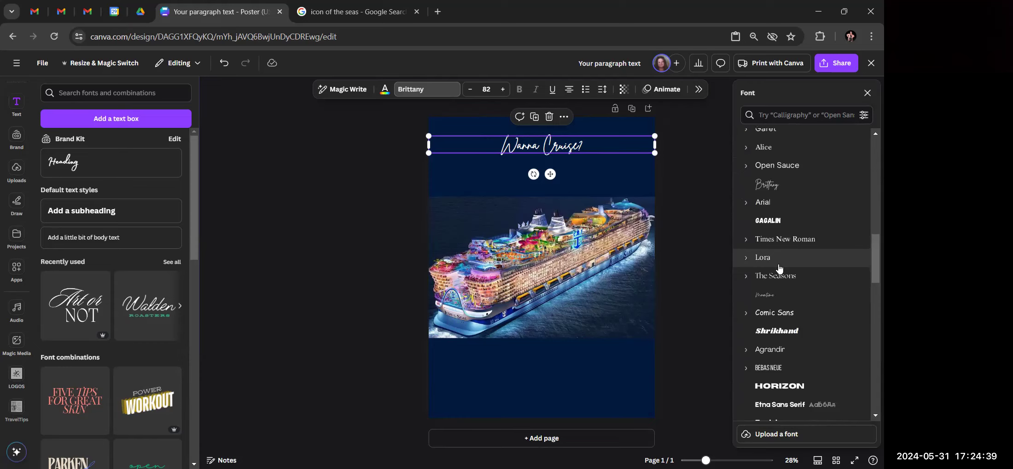
left_click(772, 222)
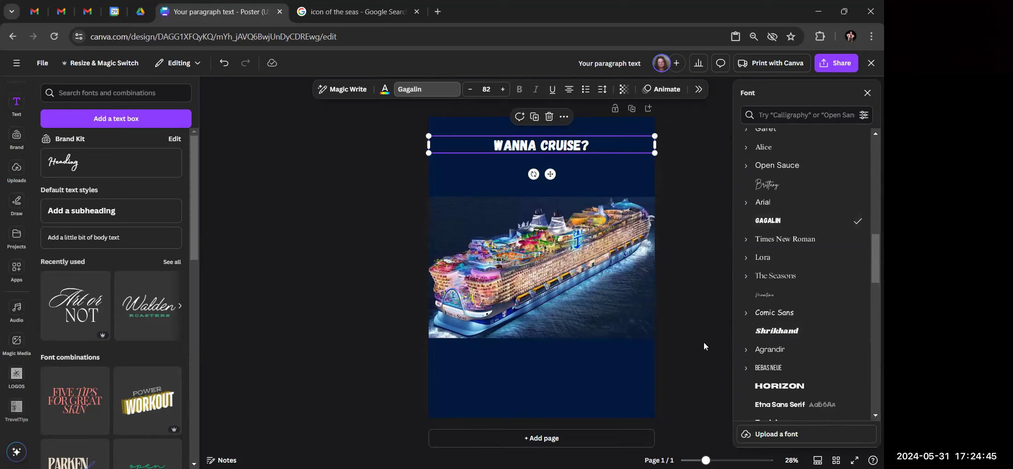
Enlarge the heading's font size from 82 to 149
left_click(502, 89)
left_click(502, 89)
left_click(502, 90)
left_click(502, 89)
left_click(502, 89)
left_click(502, 90)
left_click(503, 90)
left_click(502, 89)
left_click(503, 89)
left_click(502, 89)
left_click(502, 90)
left_click(502, 89)
left_click(502, 90)
left_click(502, 89)
left_click(503, 89)
left_click(502, 90)
left_click(502, 89)
left_click(502, 90)
left_click(503, 90)
left_click(399, 223)
left_click(399, 223)
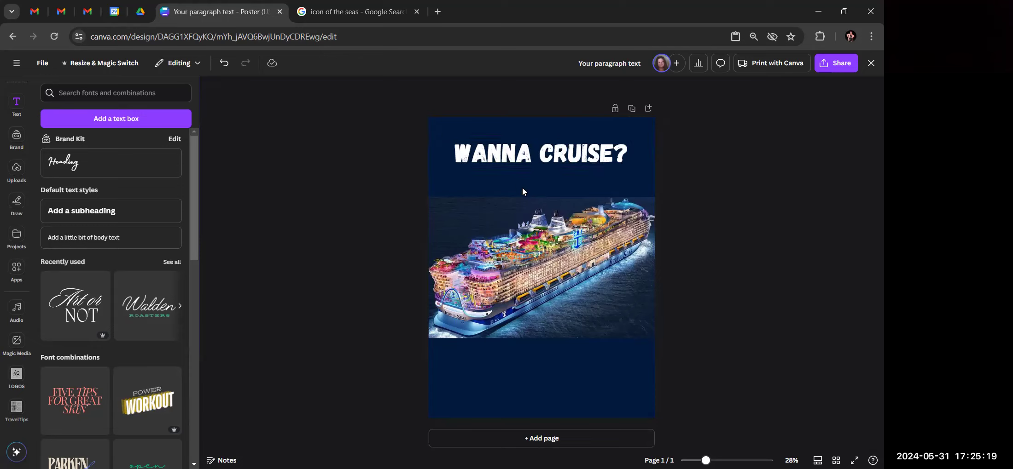
Raise the WANNA CRUISE? heading slightly and add a 'for free' subheading below it
left_click_drag(522, 161, 521, 147)
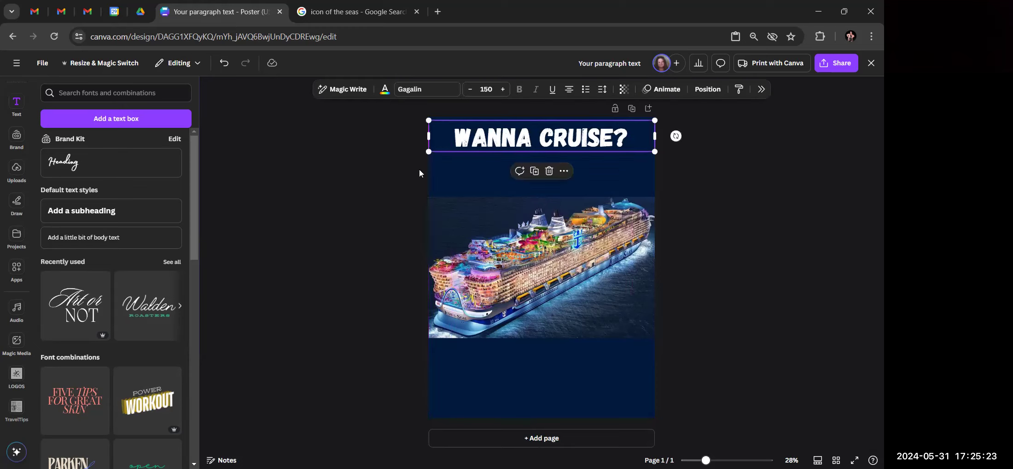
left_click(81, 214)
type("for free")
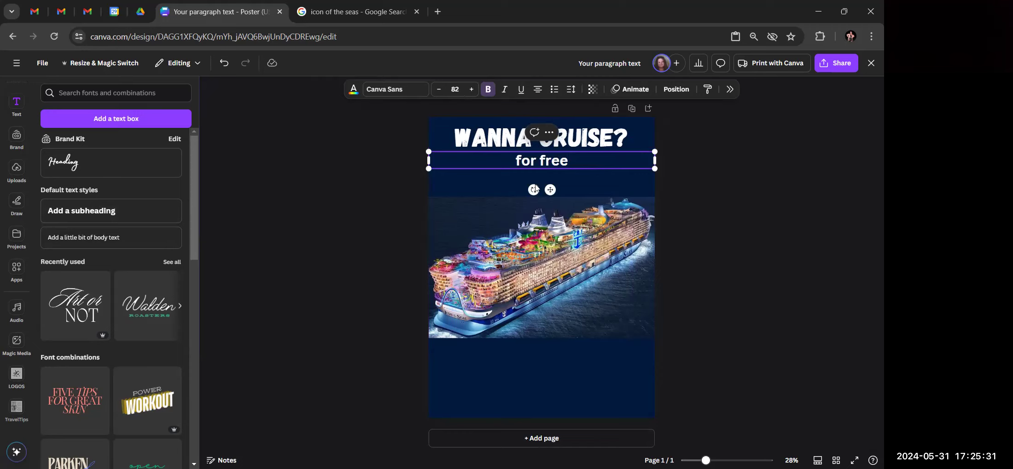
left_click(724, 223)
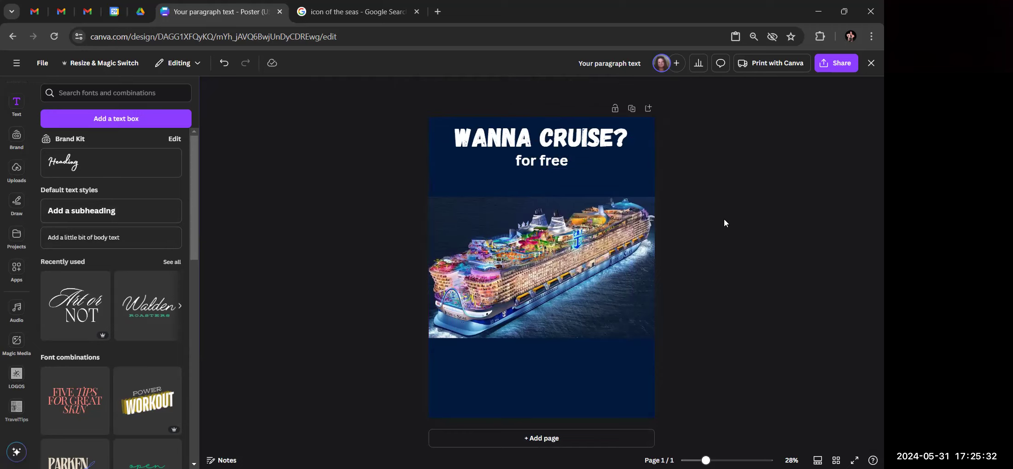
Set the 'for free' text to the Madelyn script font
left_click(531, 166)
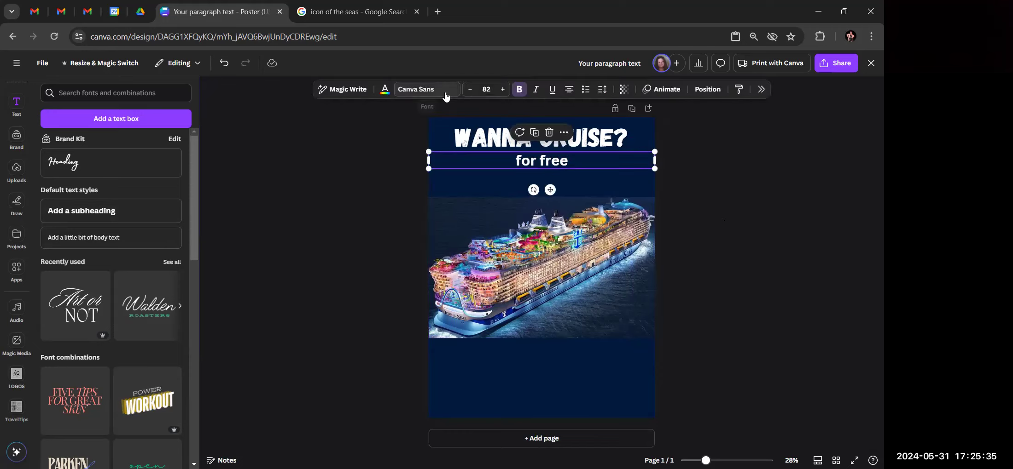
left_click(444, 94)
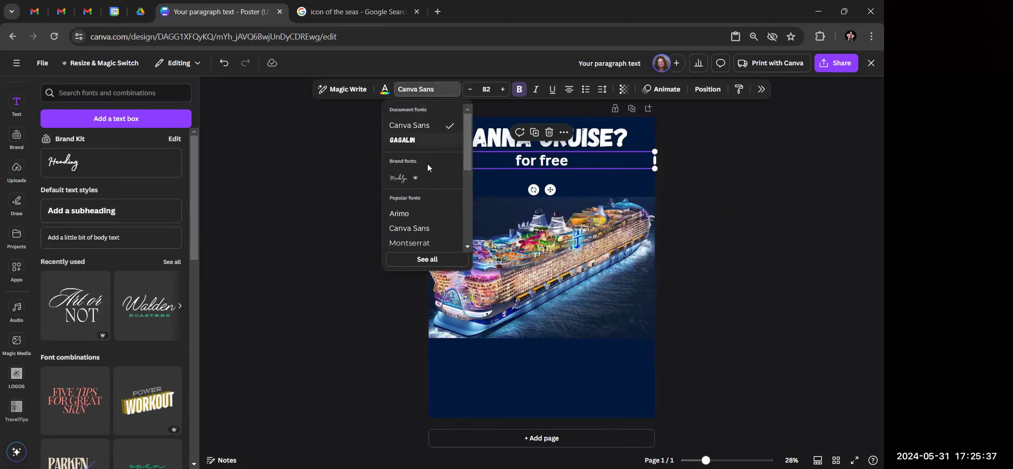
left_click(420, 183)
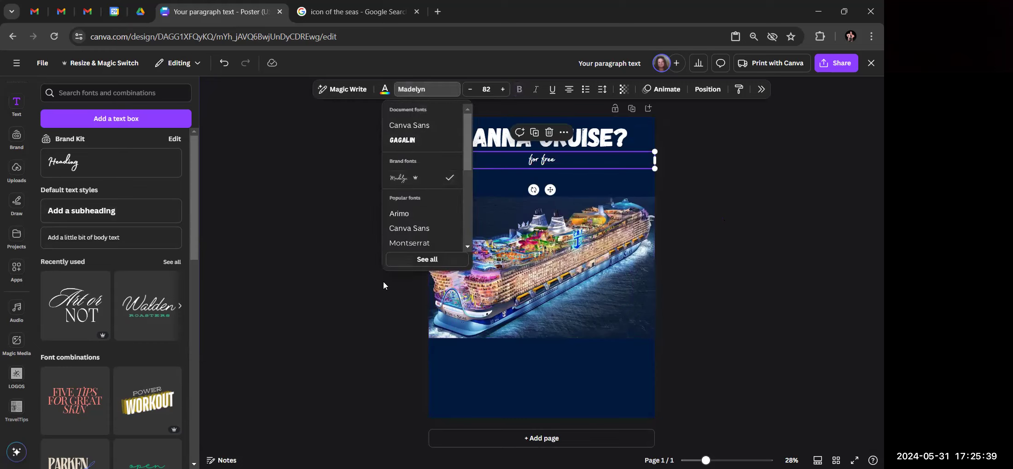
left_click(376, 317)
Enlarge the 'for free' text to font size 141
left_click(536, 160)
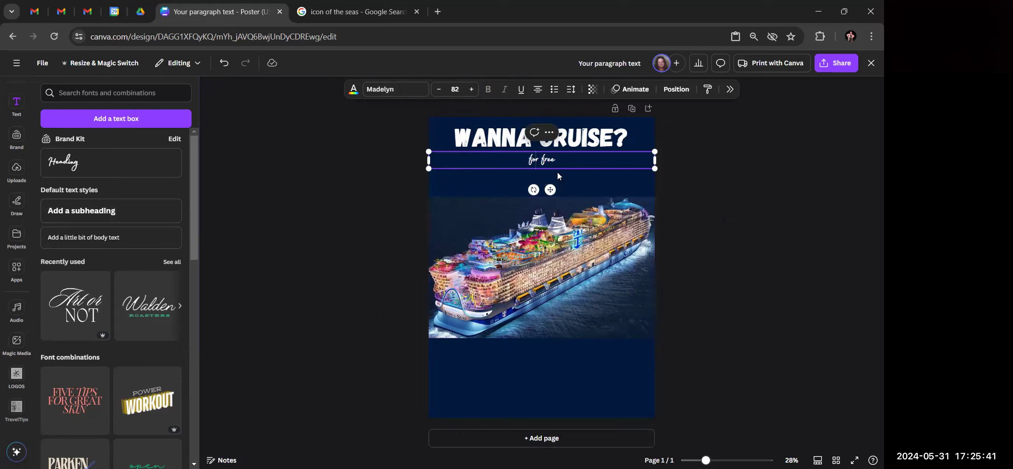
left_click_drag(559, 162, 500, 160)
left_click(501, 90)
left_click(501, 90)
left_click(502, 91)
left_click(503, 90)
left_click(503, 90)
left_click(503, 90)
left_click(503, 91)
left_click(503, 91)
left_click(503, 90)
left_click(502, 91)
left_click(503, 90)
left_click(503, 90)
left_click(503, 90)
left_click(503, 91)
left_click(502, 90)
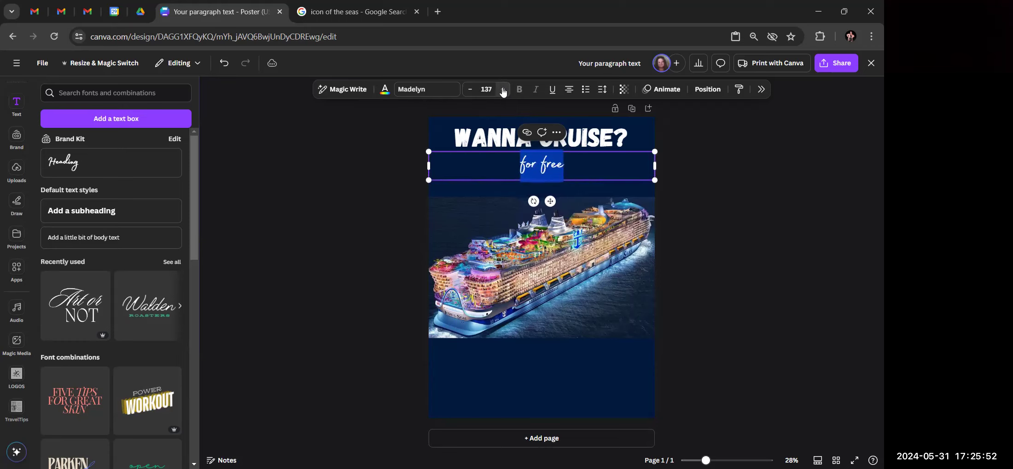
left_click(411, 204)
left_click(527, 169)
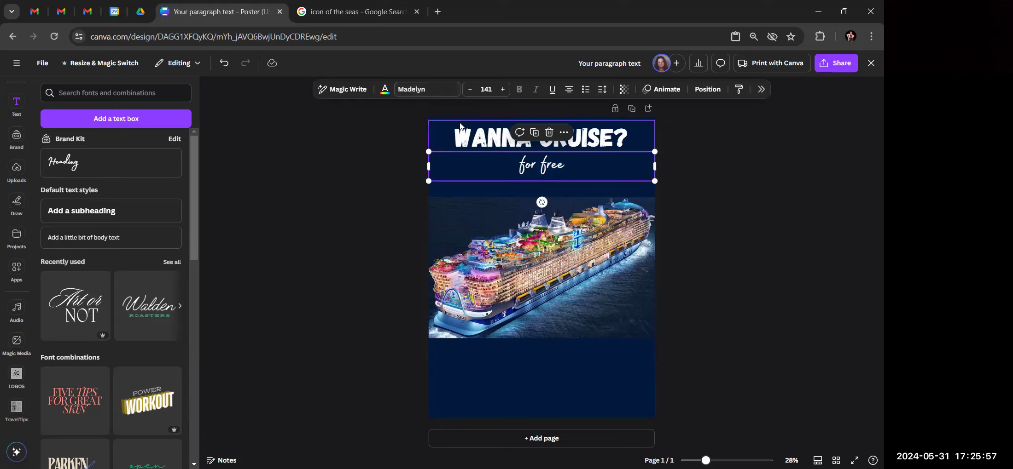
left_click(384, 128)
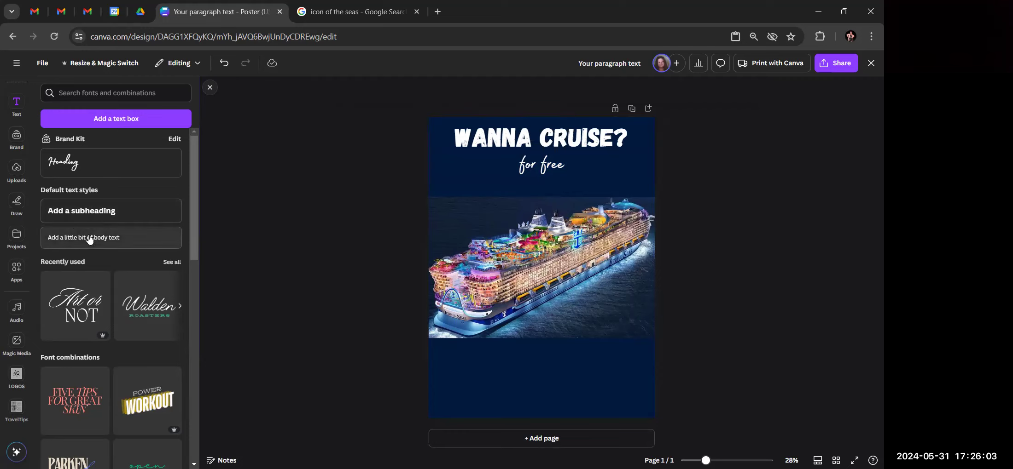
Add a subheading reading 'ask me about 2 ways to cruise for free'
left_click(138, 213)
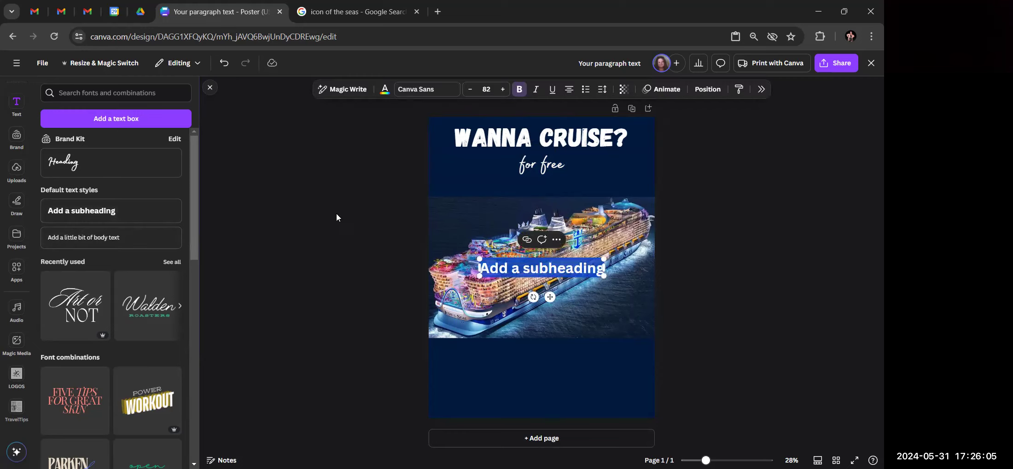
type("Adk mi")
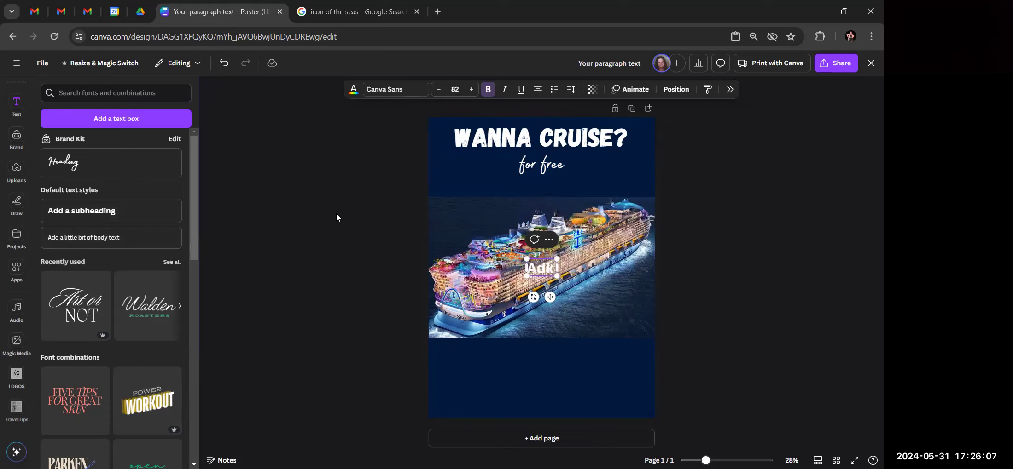
key("BackSpace")
key("BackSpace")
key("BackSpace")
key("BackSpace")
key("BackSpace")
type("sk me!")
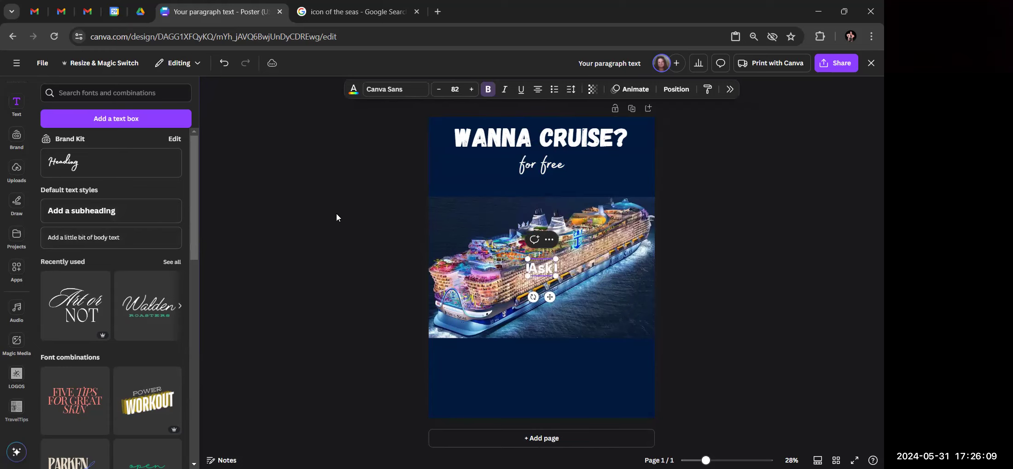
key("BackSpace")
type("how!")
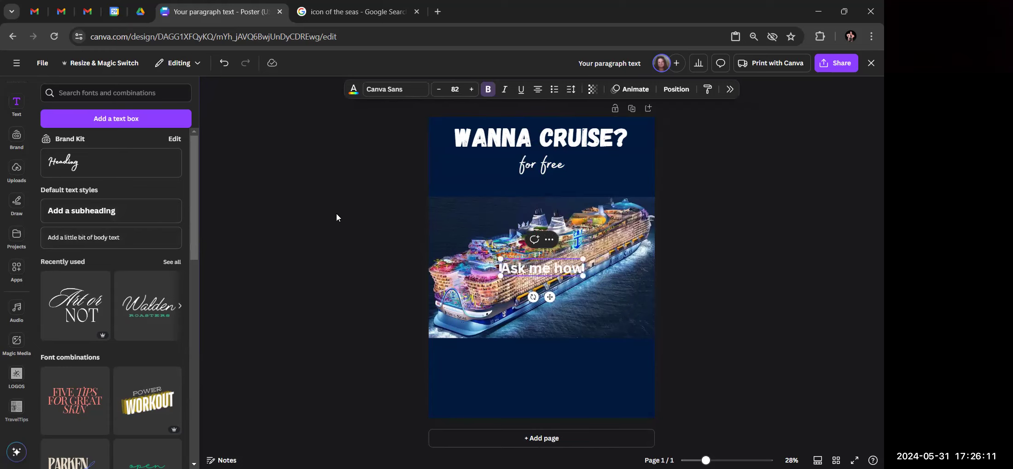
key("ctrl+a")
key("BackSpace")
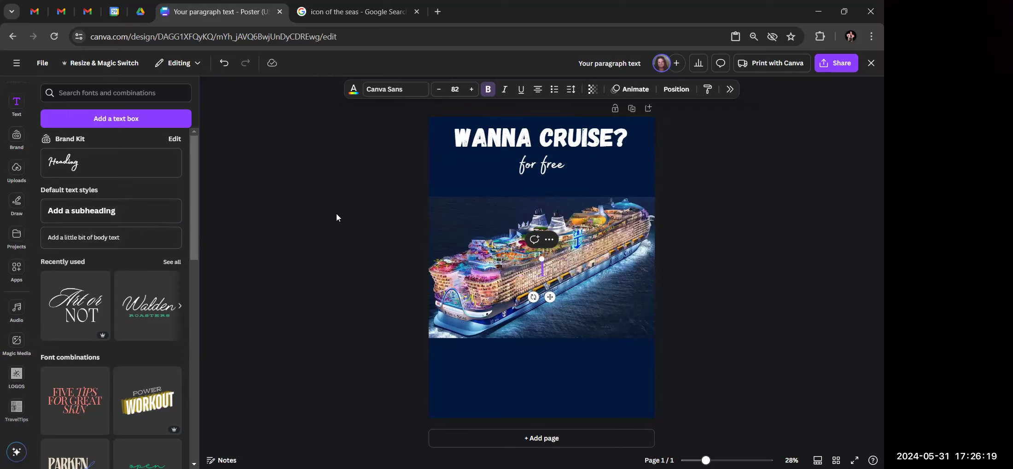
type("ask me!")
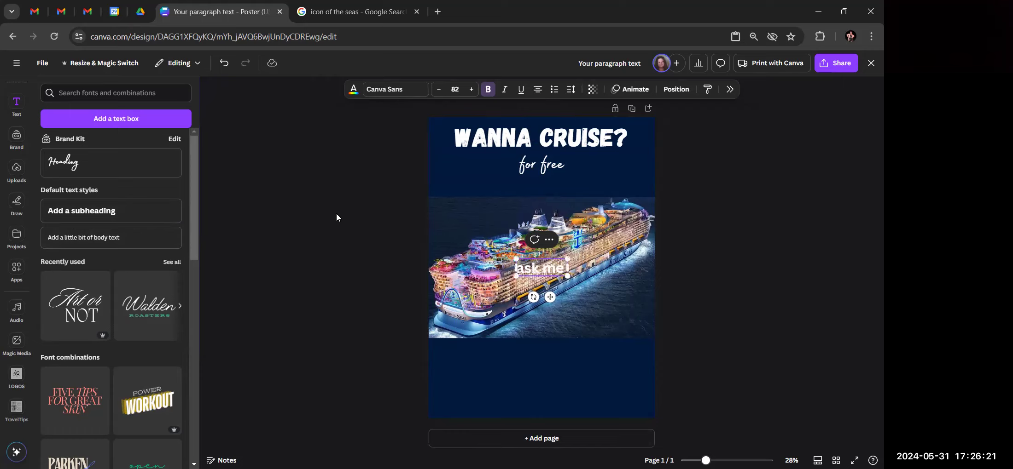
key("Left")
type("about")
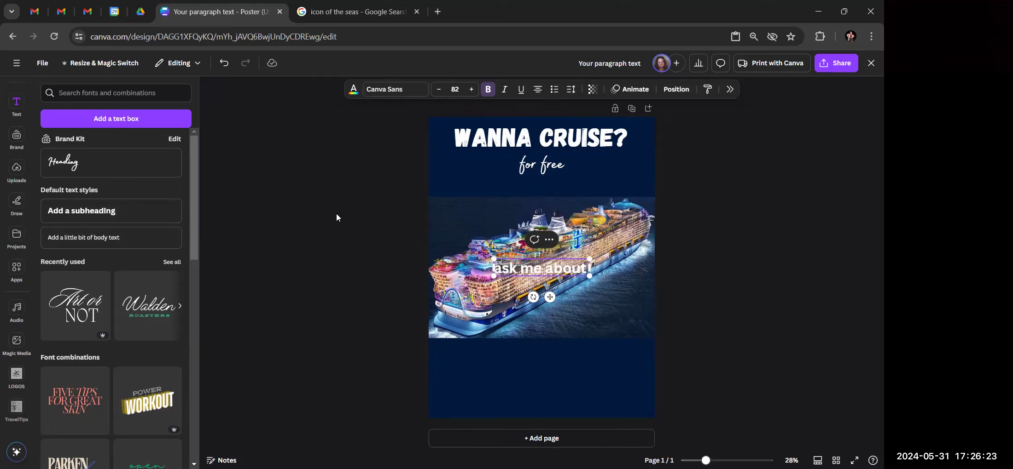
type(" 2 ways to d")
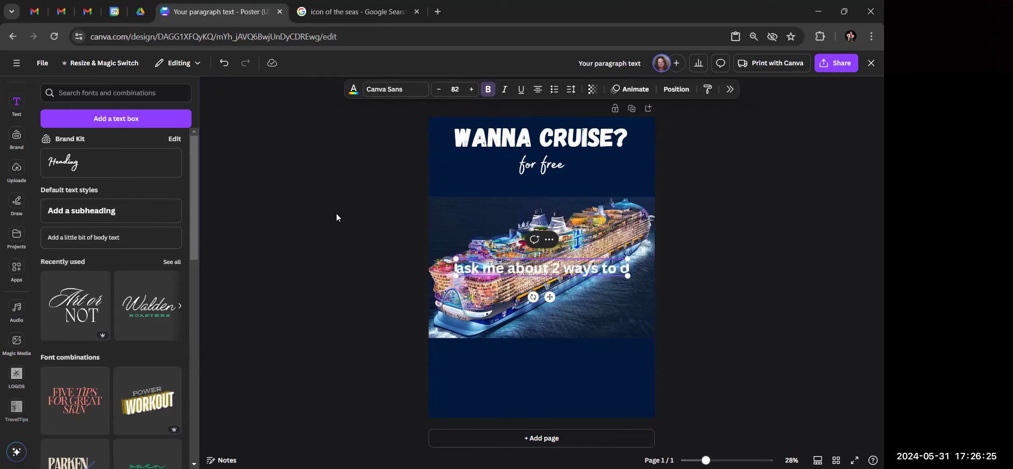
key("BackSpace")
type("crui")
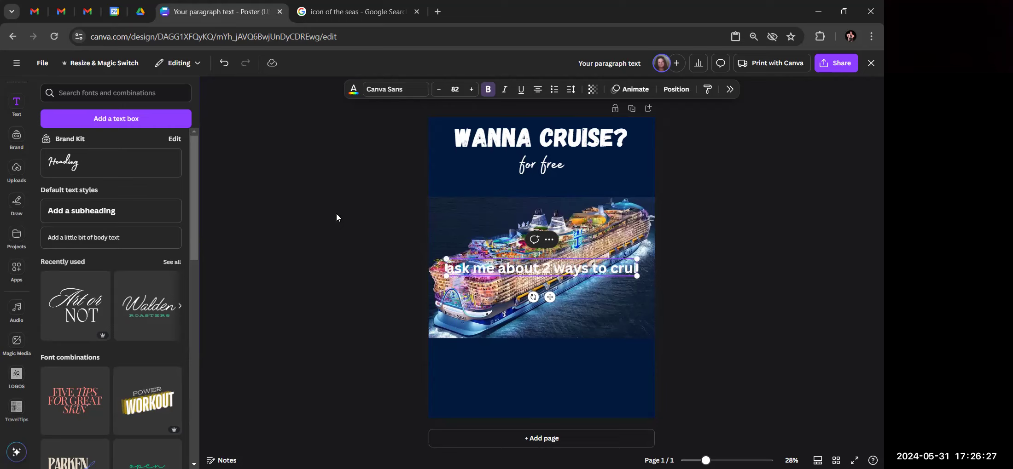
type("se for free")
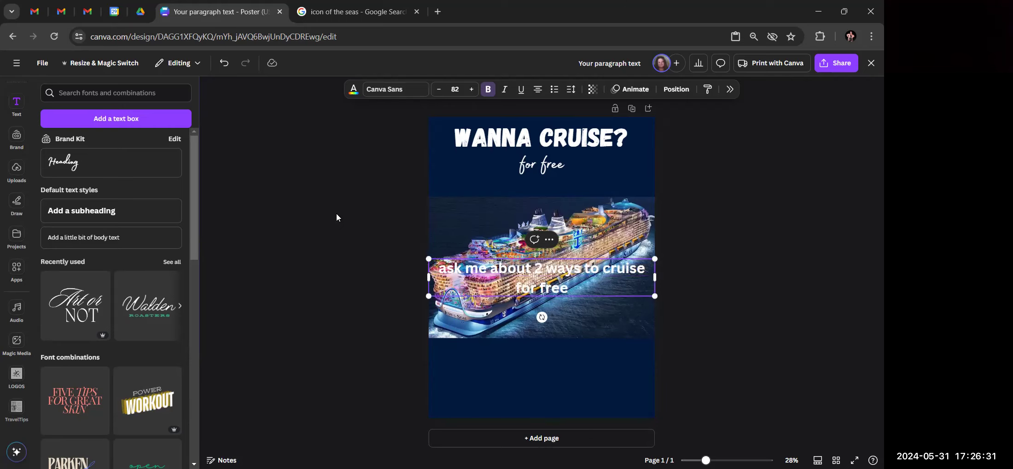
Reduce the line's font size so it fits on one line
left_click(438, 89)
left_click(438, 89)
left_click(439, 89)
left_click(439, 89)
left_click(439, 89)
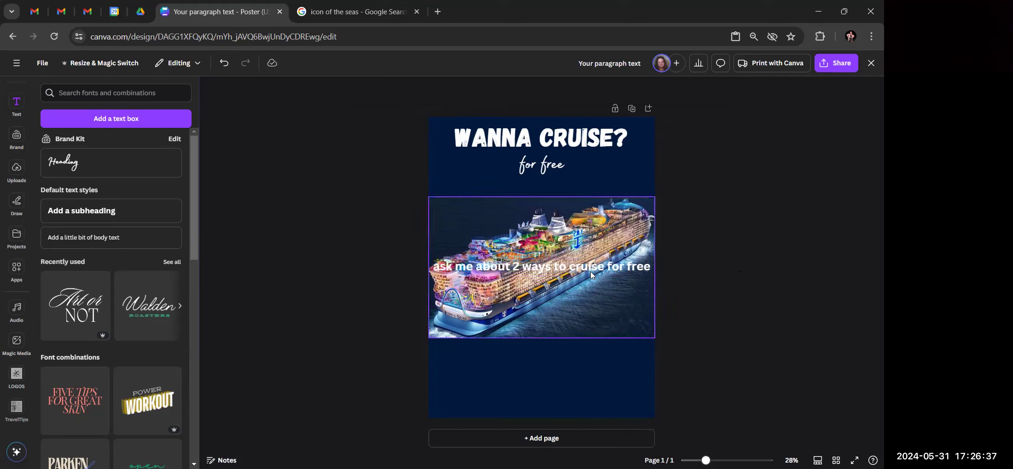
Move the 'ask me about 2 ways to cruise for free' line directly under 'for free', above the ship photo
left_click_drag(584, 268, 578, 193)
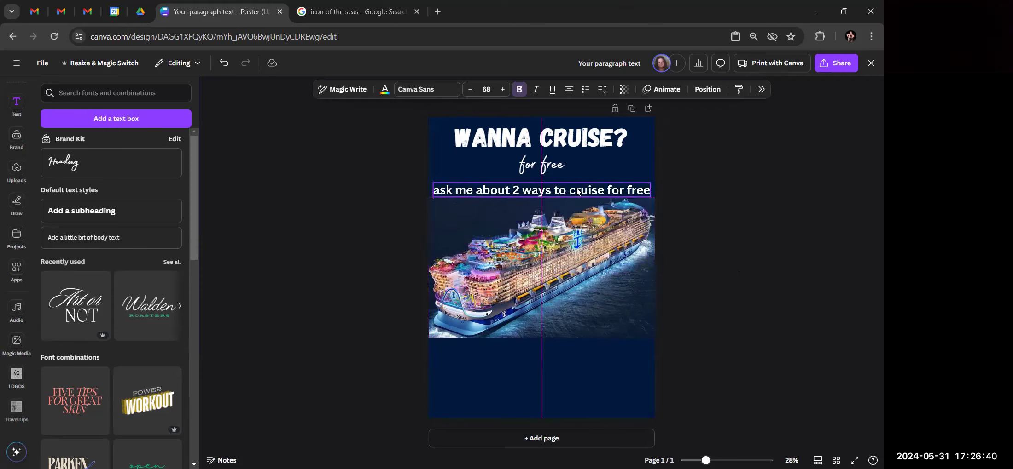
left_click(707, 89)
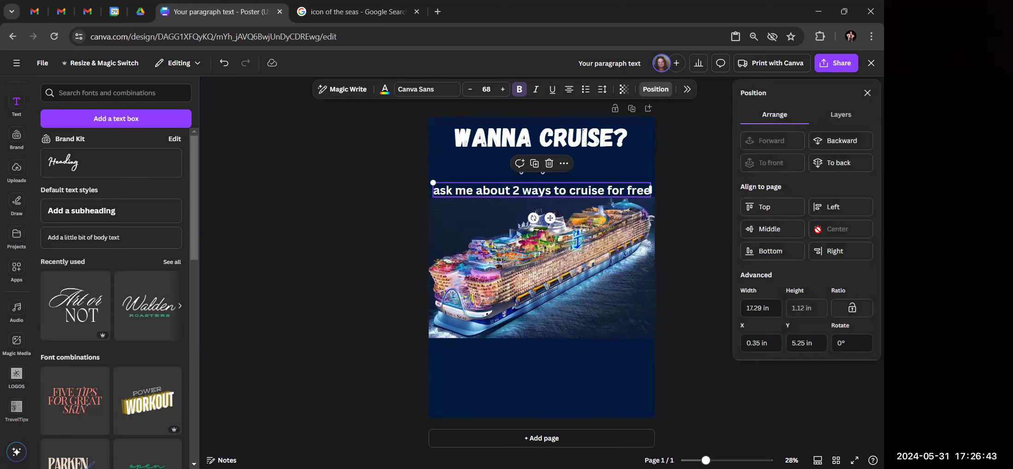
key("Escape")
key("Escape")
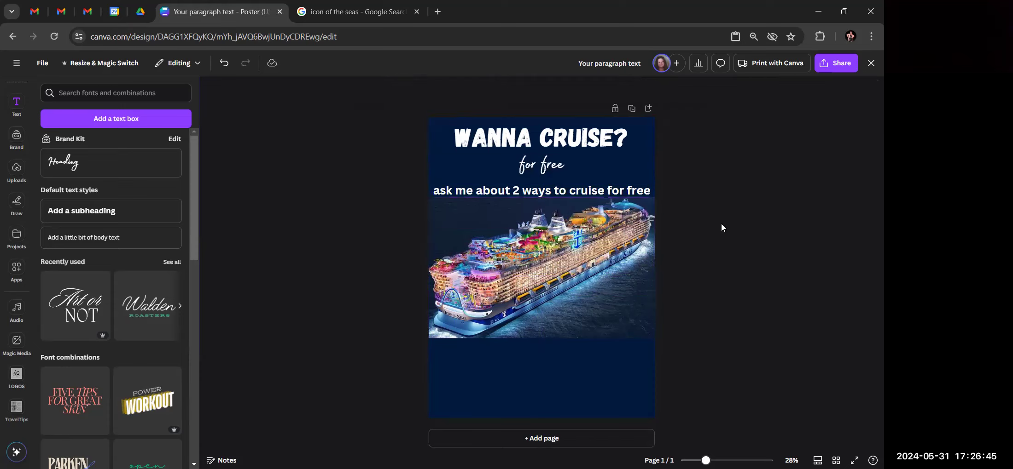
left_click(519, 194)
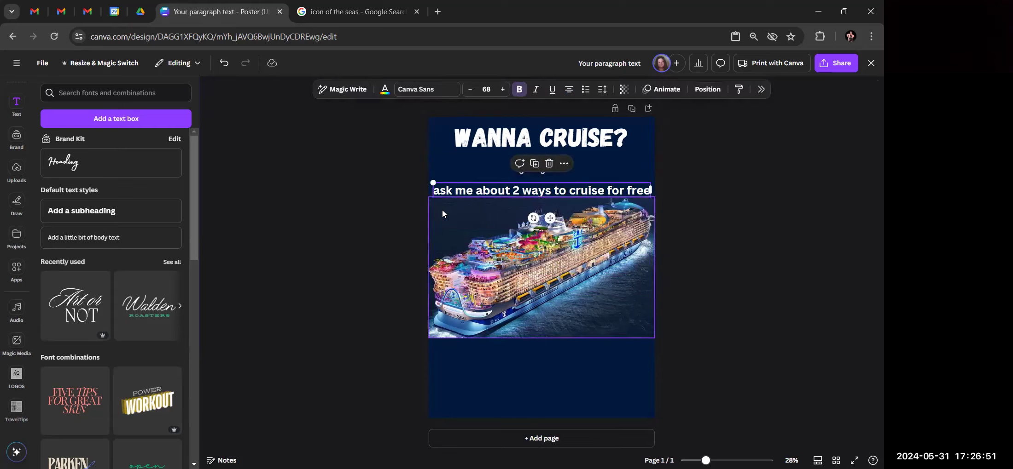
left_click(389, 223)
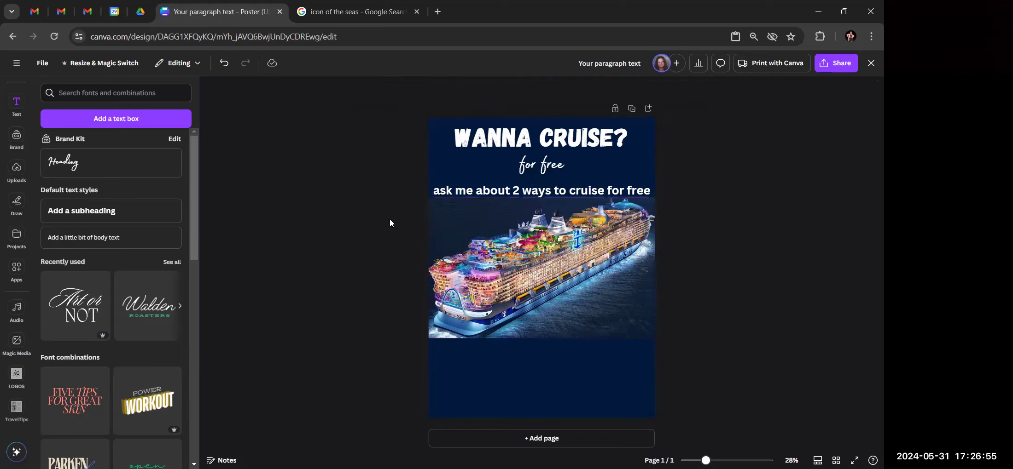
left_click(550, 169)
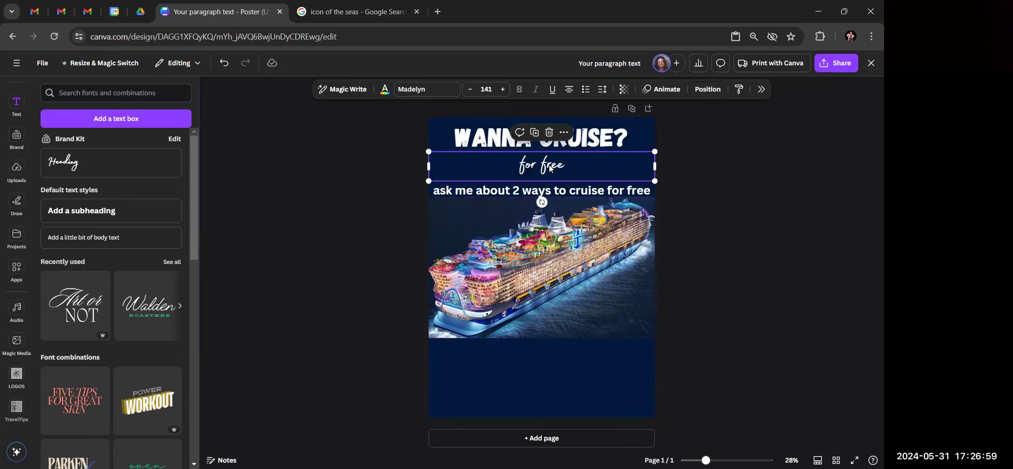
left_click(550, 168)
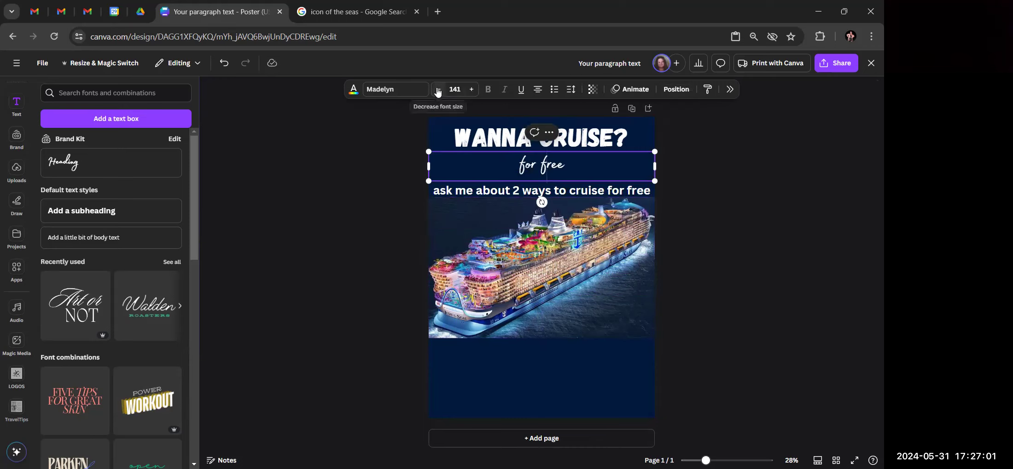
left_click(766, 276)
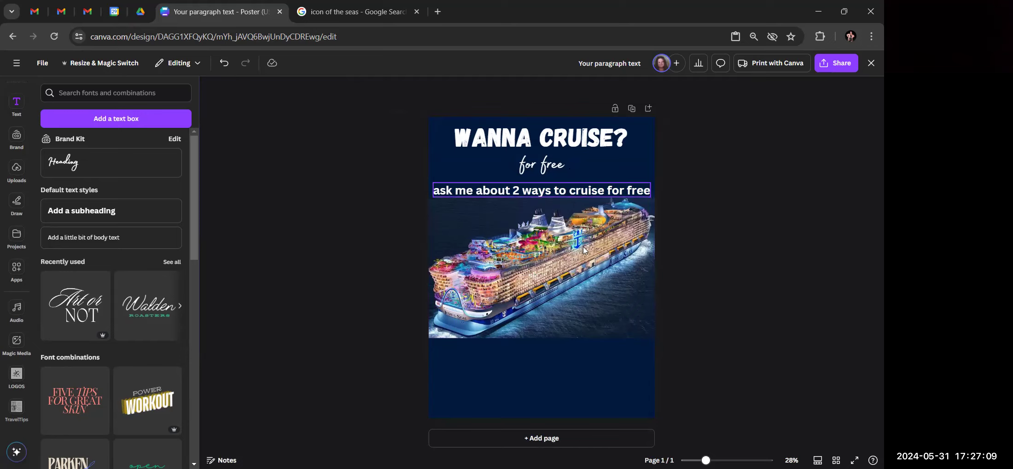
Add a body text box and move it below the ship image
left_click(85, 240)
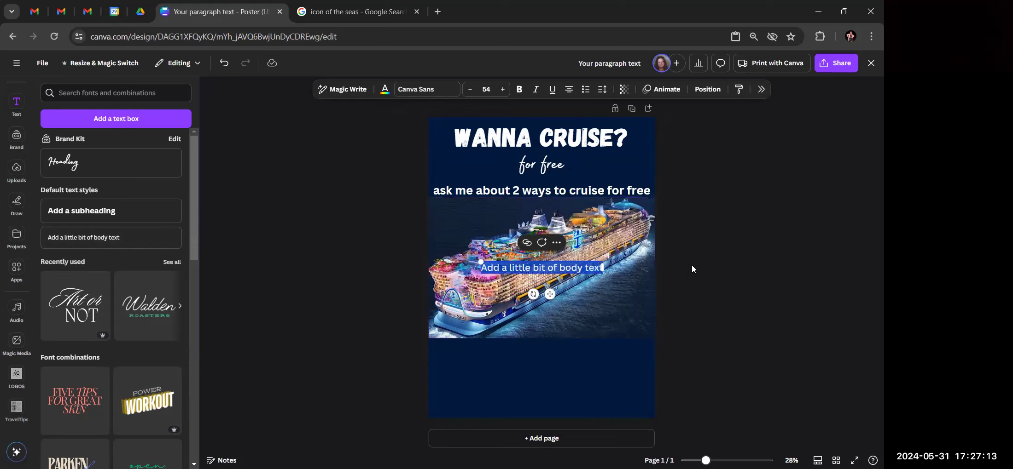
left_click(713, 268)
left_click_drag(540, 268, 540, 356)
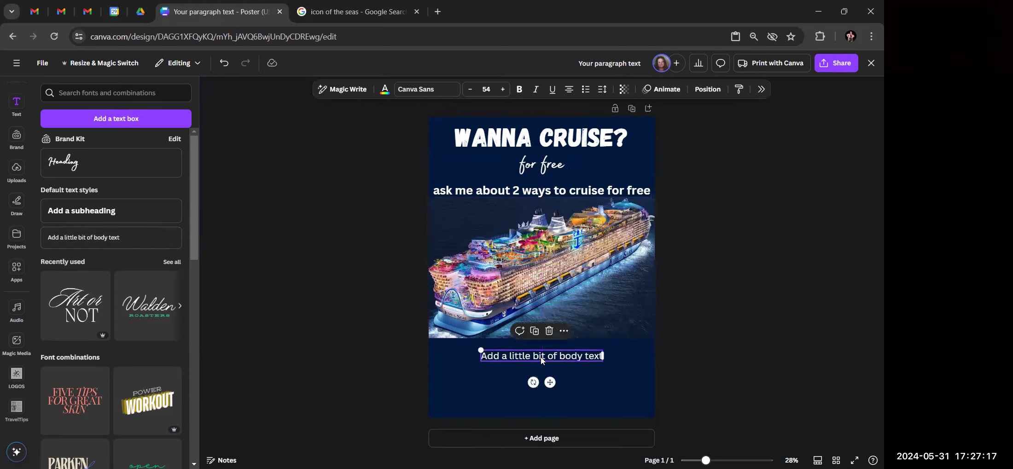
Replace the placeholder with 'Got a Group? You can cruise for free with your group*'
double_click(484, 356)
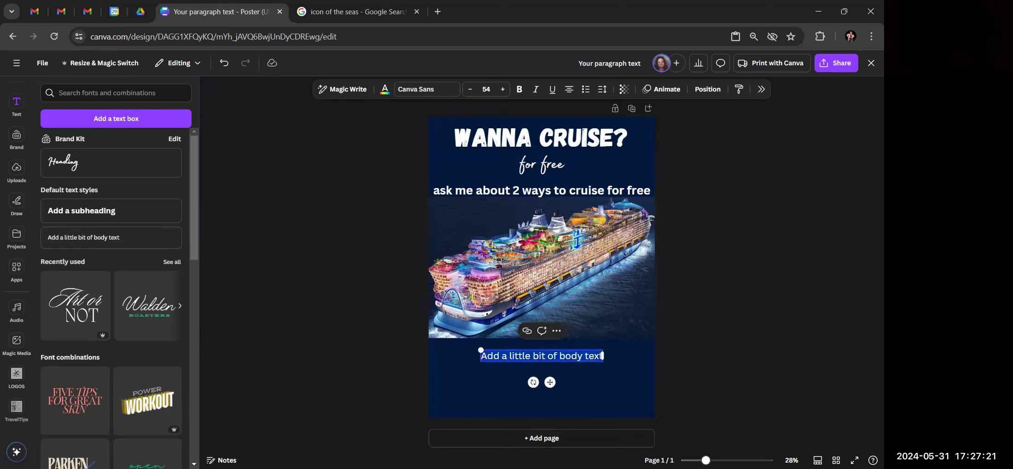
key("BackSpace")
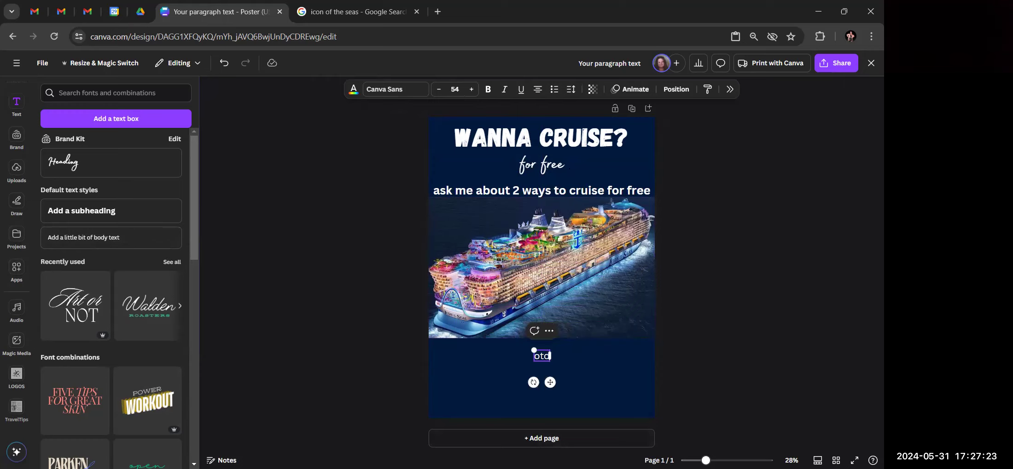
type("Got a Group? You can ear")
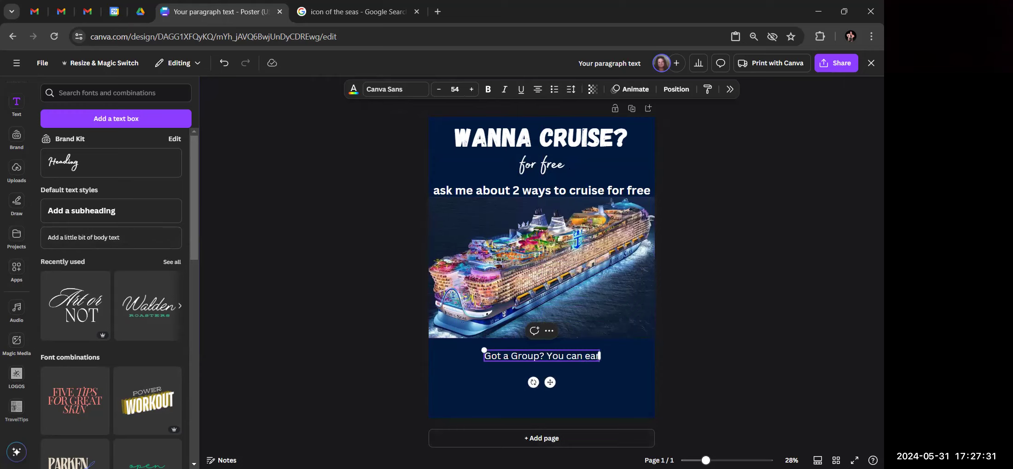
key("BackSpace")
key("BackSpace")
key("BackSpace")
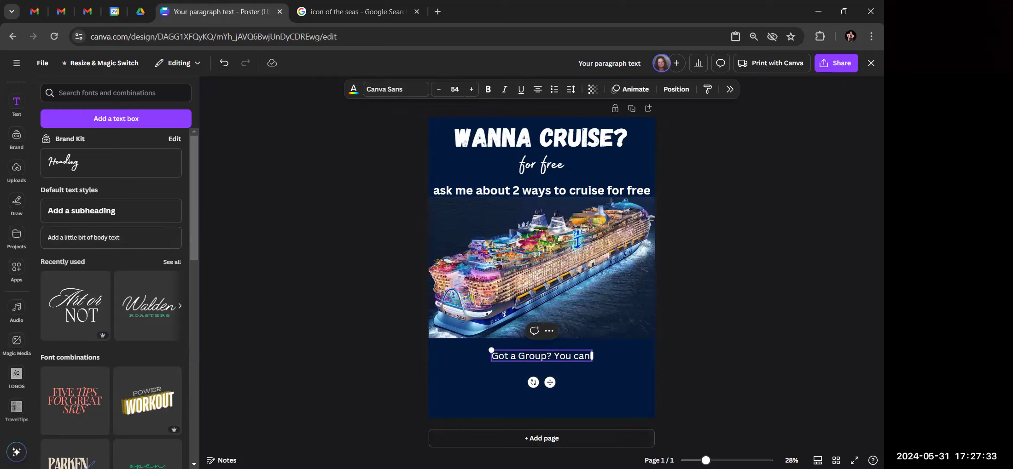
type("get")
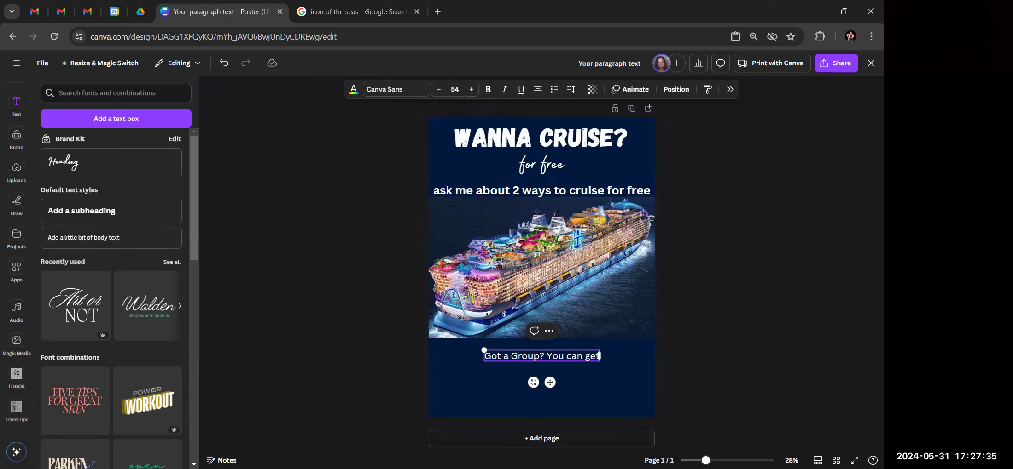
key("BackSpace")
key("BackSpace")
key("BackSpace")
type("f")
key("BackSpace")
type("cruise")
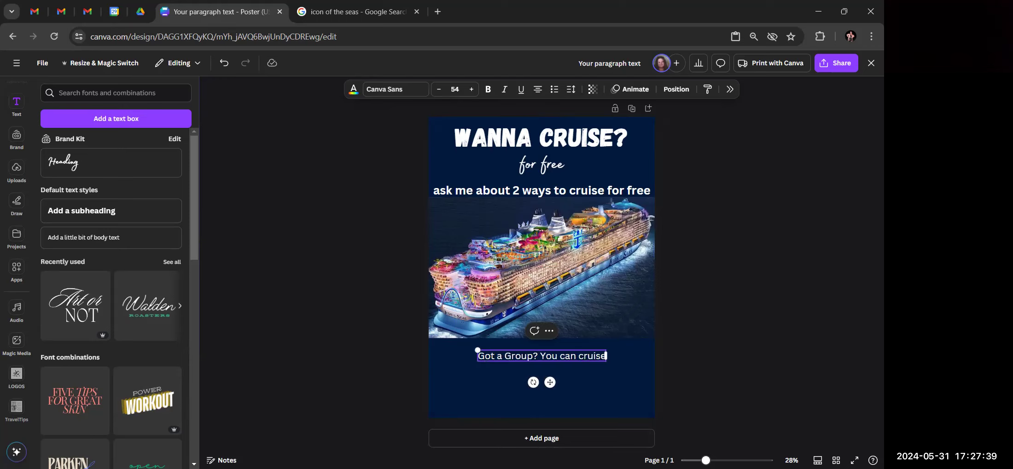
type(" for free")
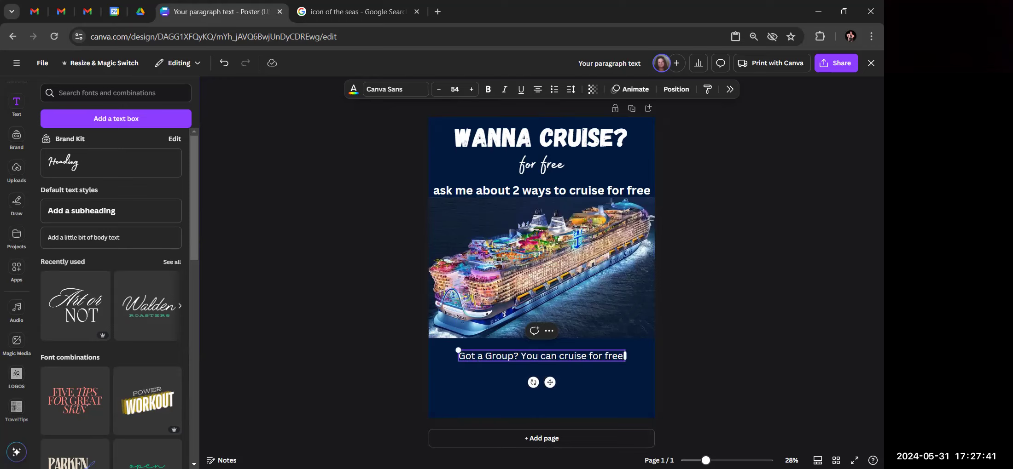
type(" with our")
key("BackSpace")
key("BackSpace")
key("BackSpace")
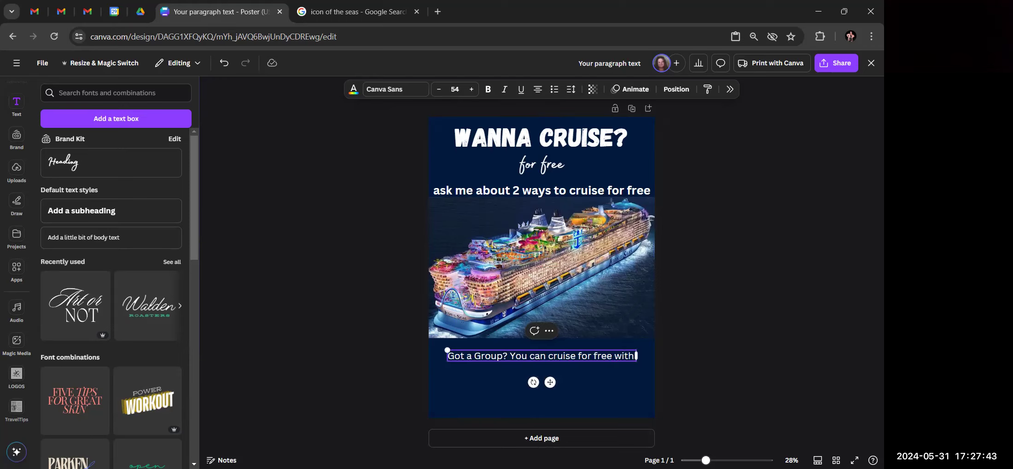
type("your group")
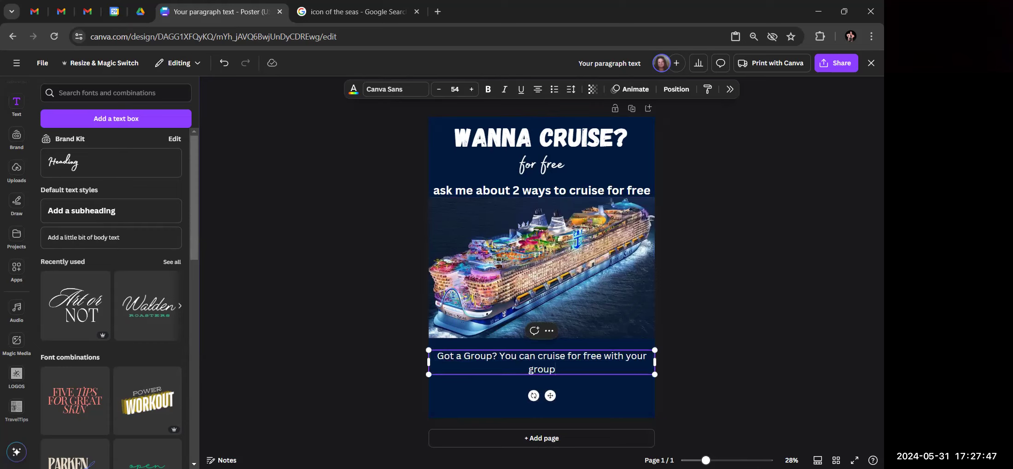
type("*")
Shrink the group line to font size 48 and nudge it slightly lower
left_click(439, 90)
left_click(440, 90)
left_click(439, 91)
left_click(439, 91)
left_click(440, 91)
left_click(440, 91)
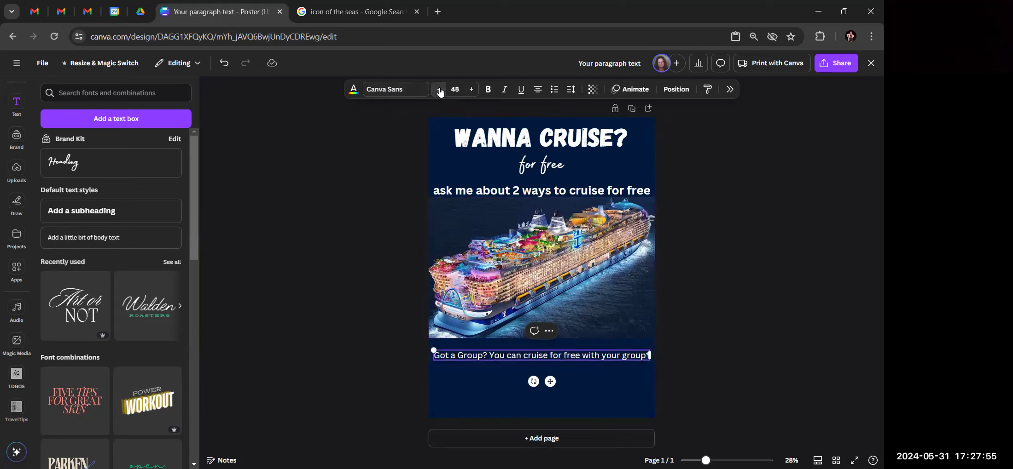
left_click(386, 240)
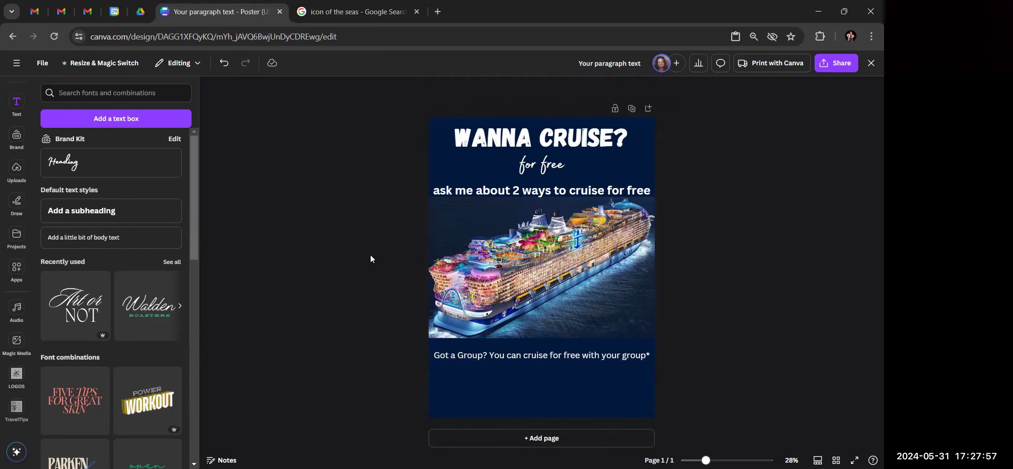
left_click_drag(543, 359, 545, 371)
left_click(384, 332)
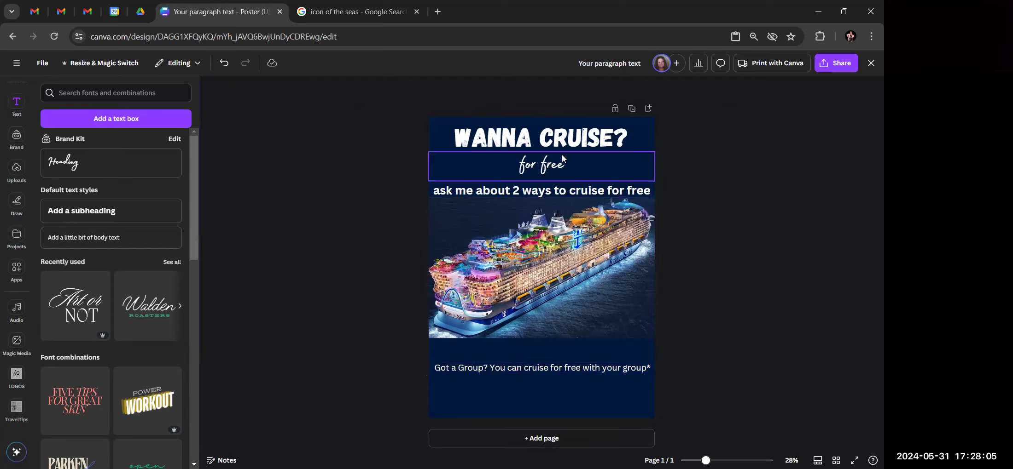
left_click(555, 369)
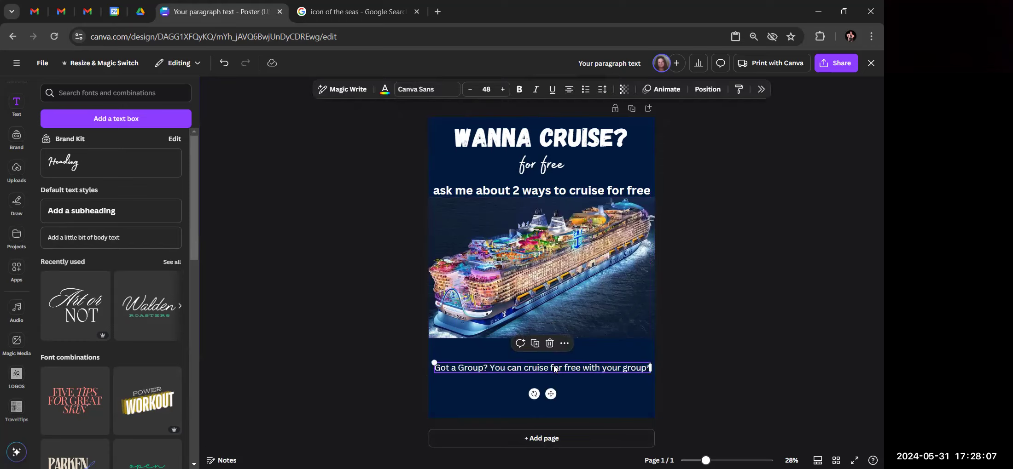
left_click(743, 317)
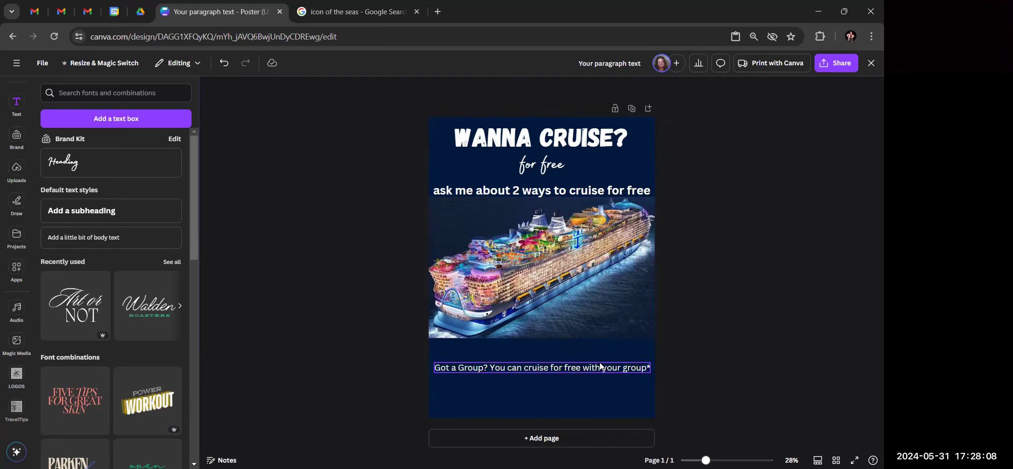
left_click(575, 368)
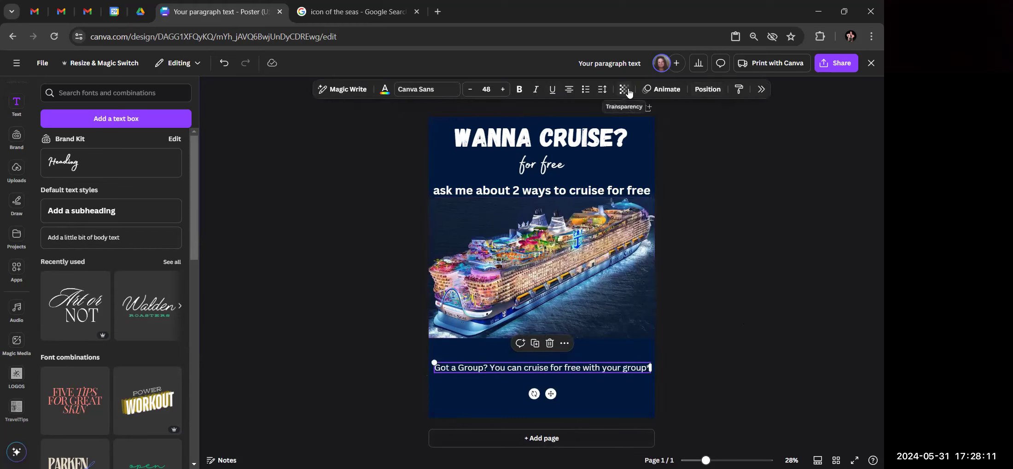
left_click(712, 91)
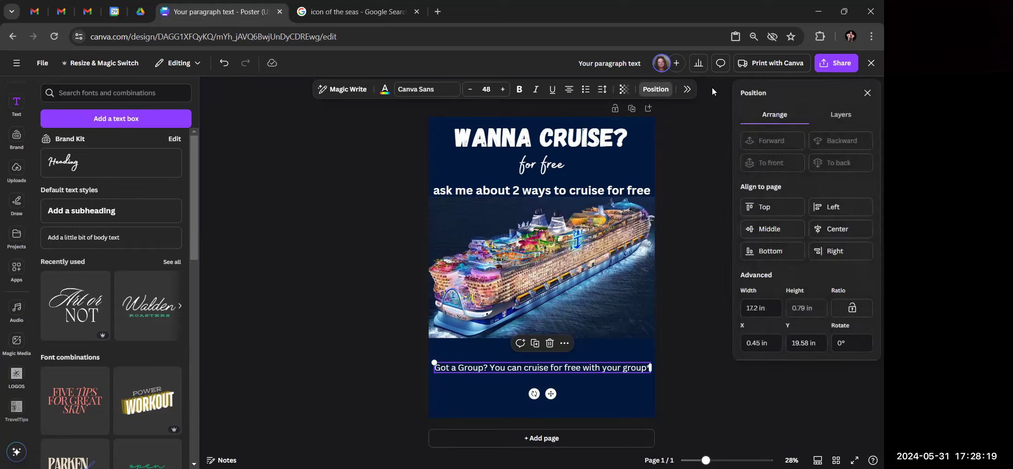
Centre the 'Got a Group?' line horizontally on the page
left_click(827, 230)
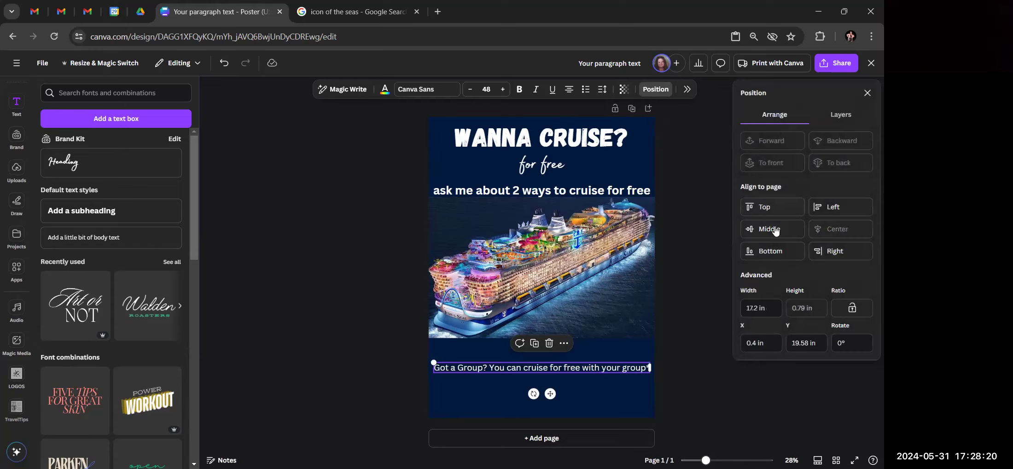
left_click(703, 247)
left_click(702, 251)
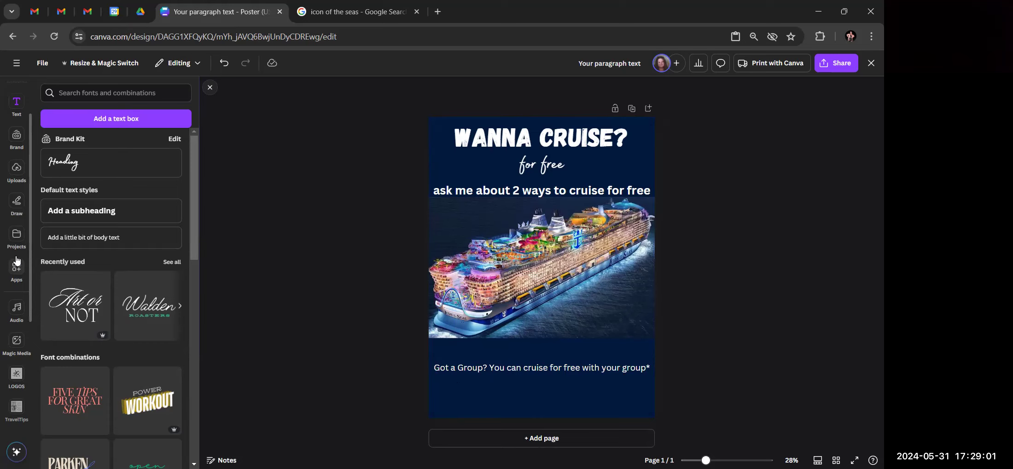
Add a body text line reading 'Become an agent' below the group line
left_click(81, 239)
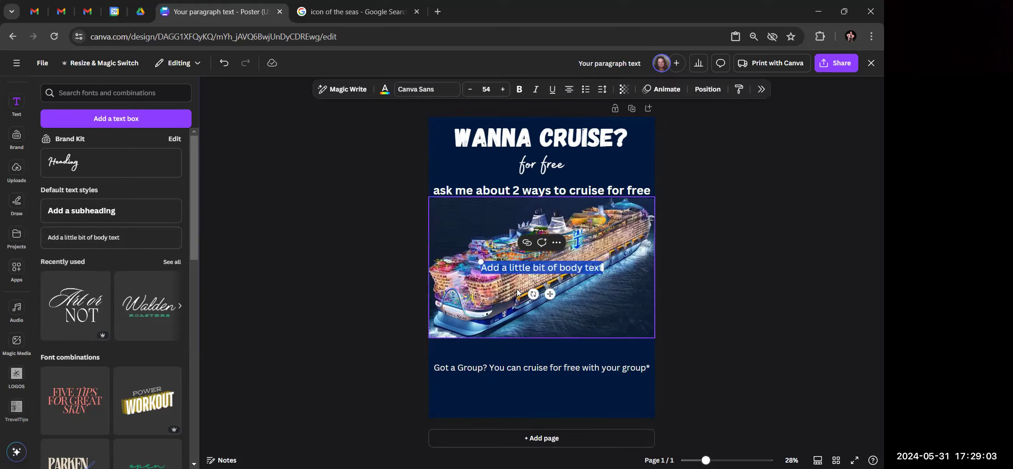
left_click(383, 308)
left_click_drag(548, 264, 549, 391)
double_click(550, 392)
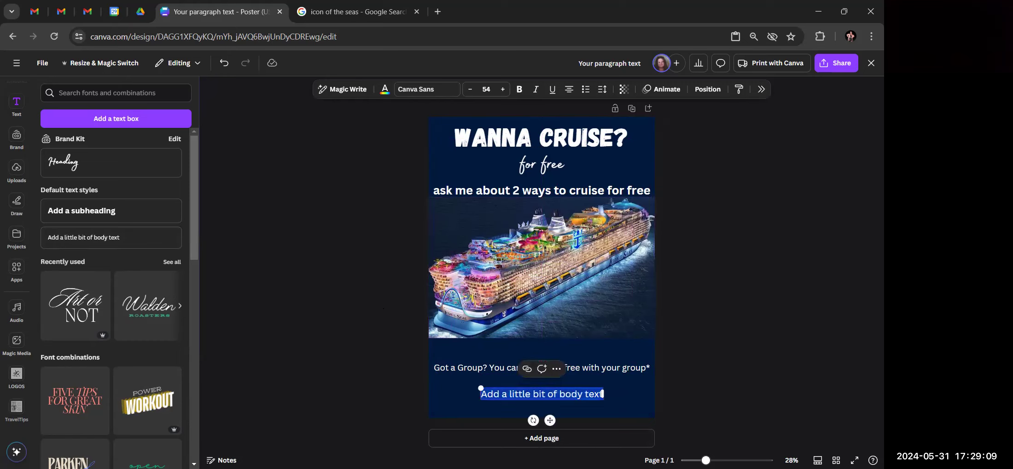
type("Become an agent*")
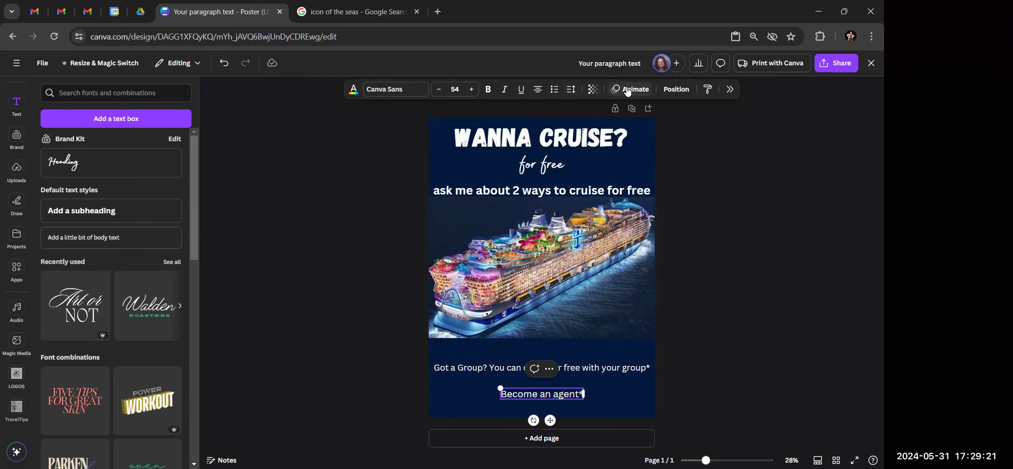
Centre 'Become an agent*' and nudge it up just beneath the group line
left_click(675, 89)
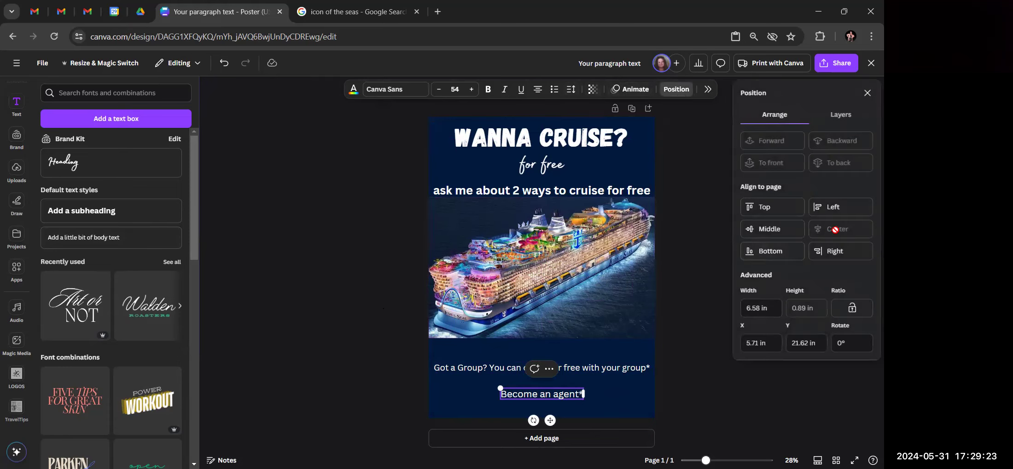
left_click(684, 286)
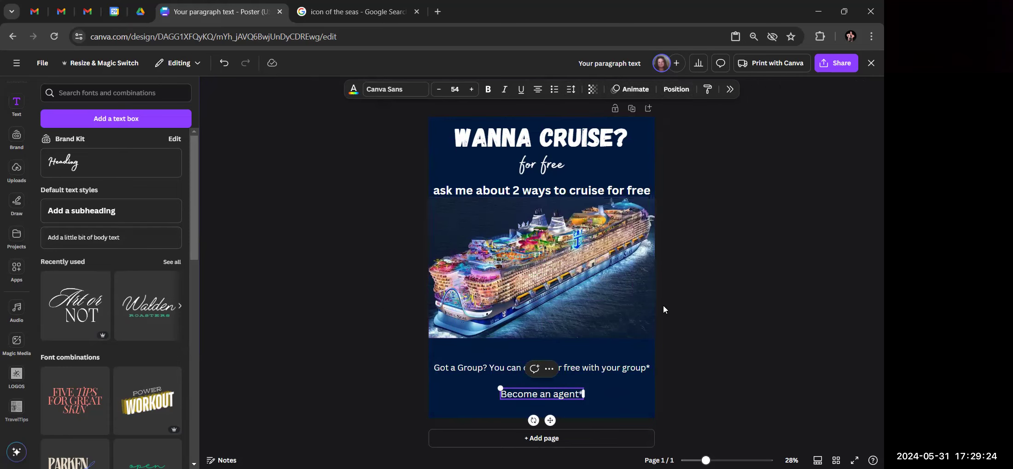
left_click(688, 301)
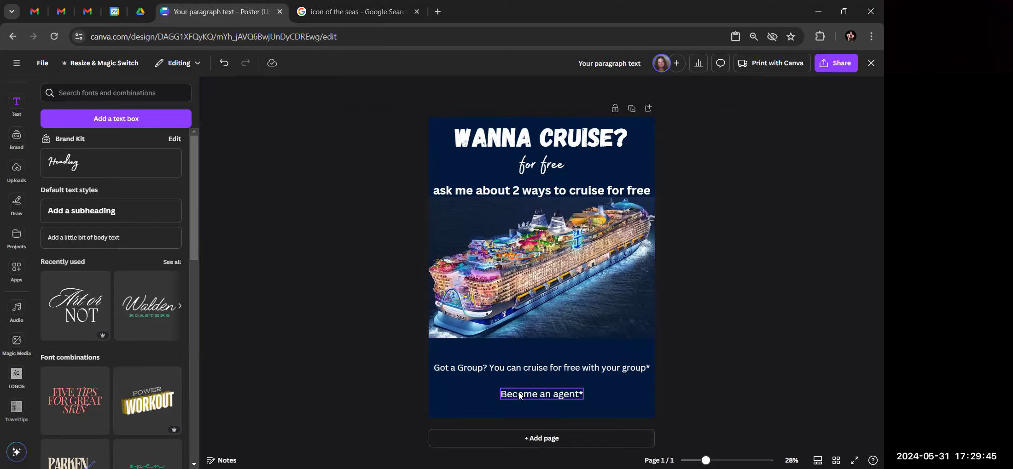
left_click_drag(542, 396, 542, 389)
Tuck 'Become an agent*' a little closer beneath the group line
left_click(750, 350)
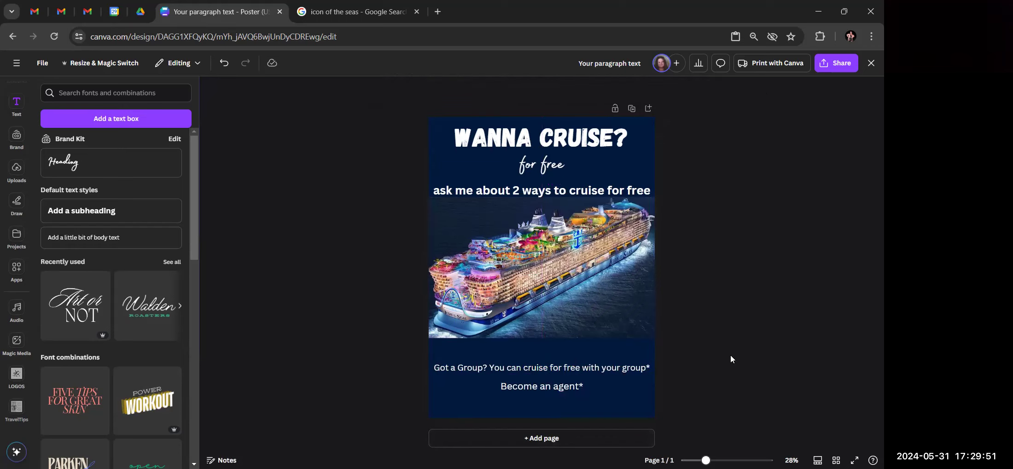
left_click(538, 388)
left_click_drag(536, 386, 536, 382)
Reword the group line to 'Cruise with your group*'
left_click(436, 368)
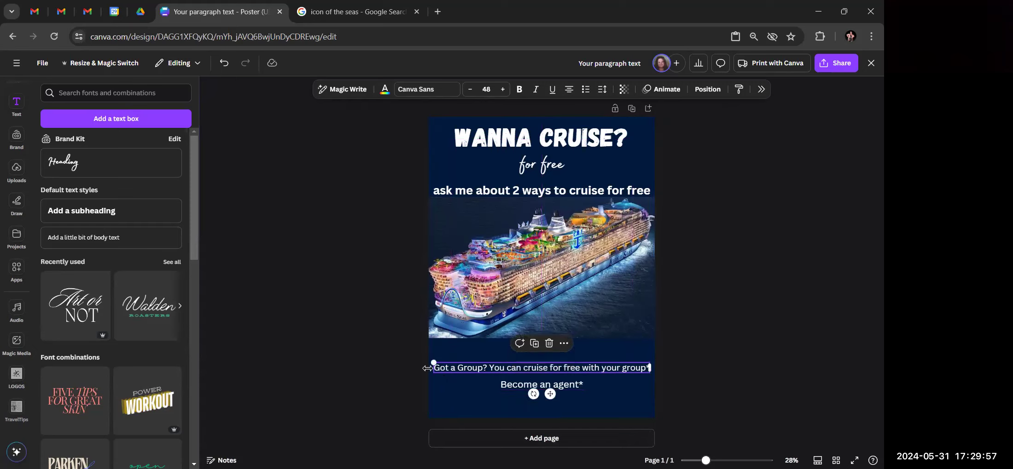
left_click(442, 358)
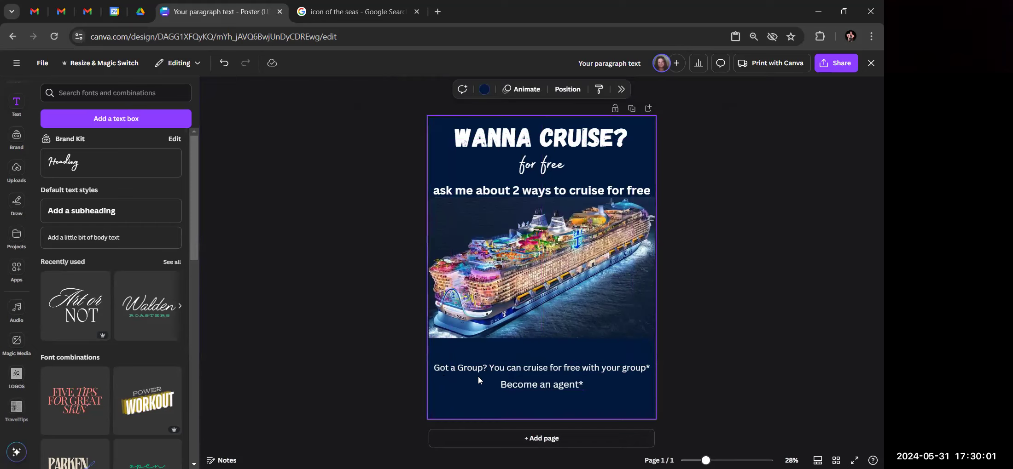
left_click(619, 367)
left_click(620, 367)
left_click_drag(621, 367, 434, 368)
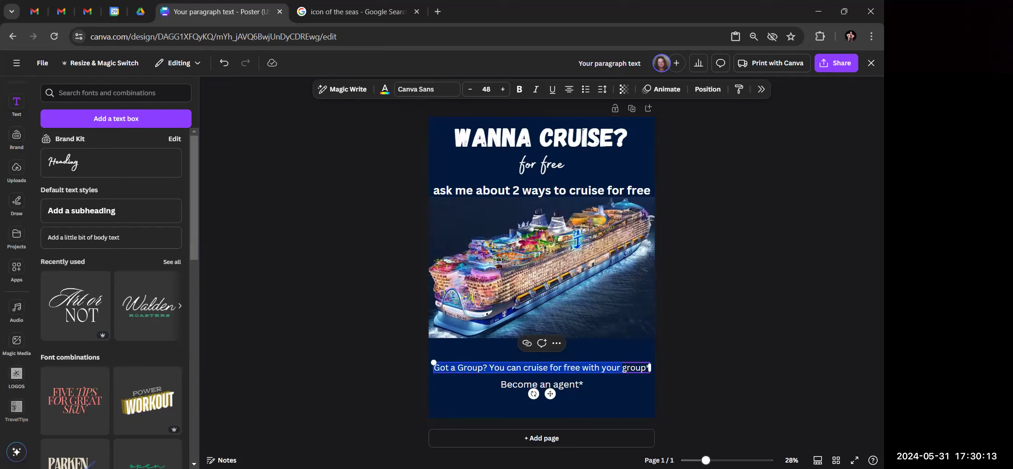
type("Cruise with your")
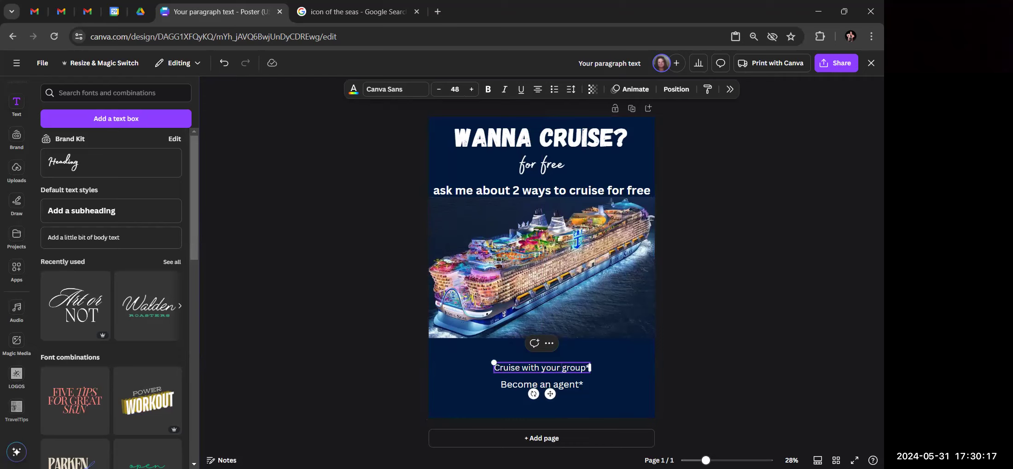
left_click(732, 342)
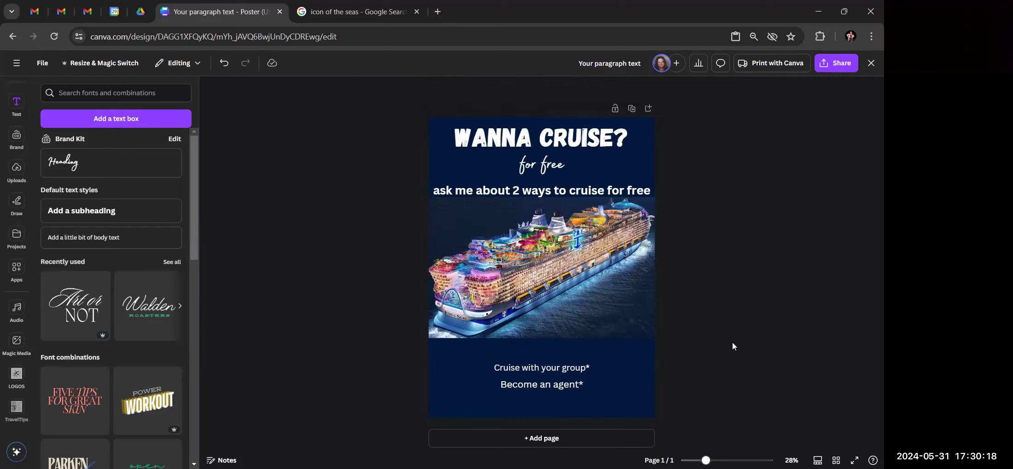
Start enlarging the 'Cruise with your group*' line
left_click(551, 368)
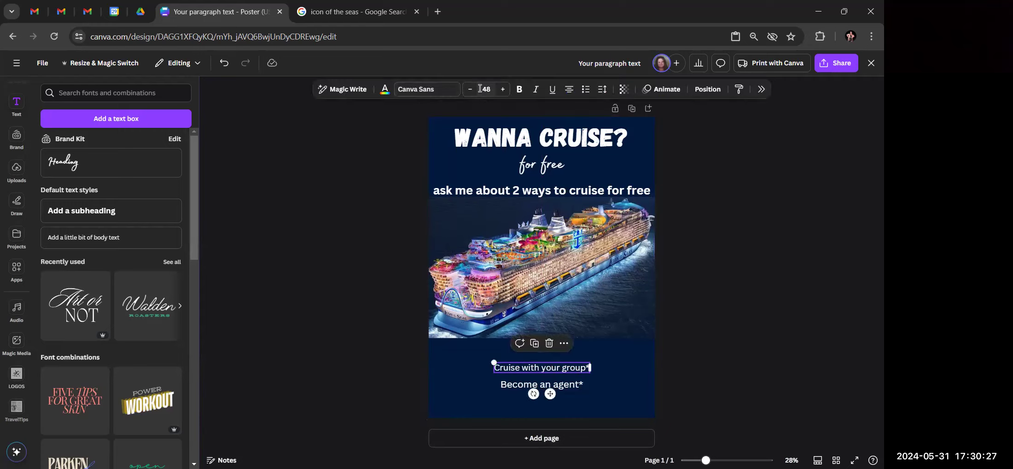
left_click(502, 89)
left_click(503, 89)
left_click(503, 89)
left_click(503, 89)
left_click(503, 89)
left_click(503, 89)
left_click(503, 89)
left_click(503, 89)
Enlarge 'Become an agent*' to font size 87
left_click(563, 389)
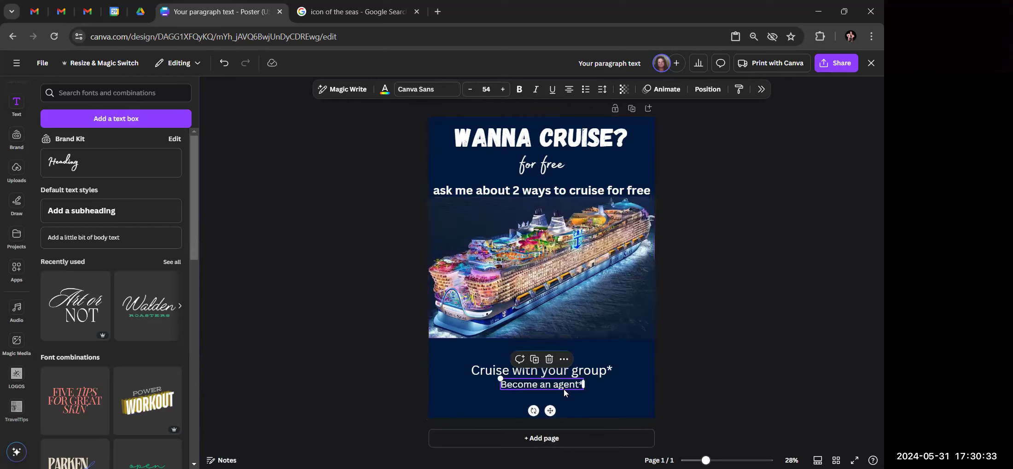
left_click(502, 89)
left_click(502, 89)
left_click(503, 89)
left_click(503, 89)
left_click(502, 89)
left_click(502, 89)
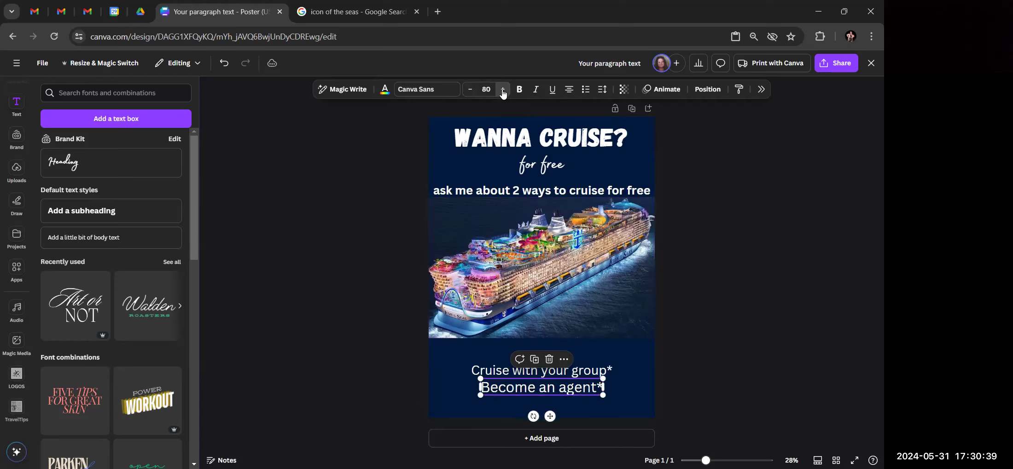
left_click(502, 89)
left_click(503, 89)
left_click(502, 89)
left_click(503, 89)
left_click(503, 89)
left_click(503, 89)
left_click(502, 89)
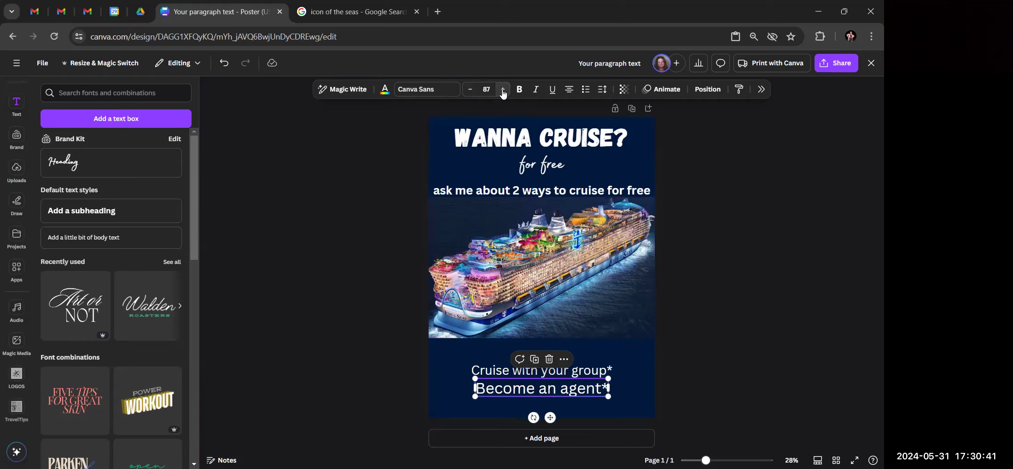
Bring 'Cruise with your group*' up to font size 87 to match
left_click(576, 372)
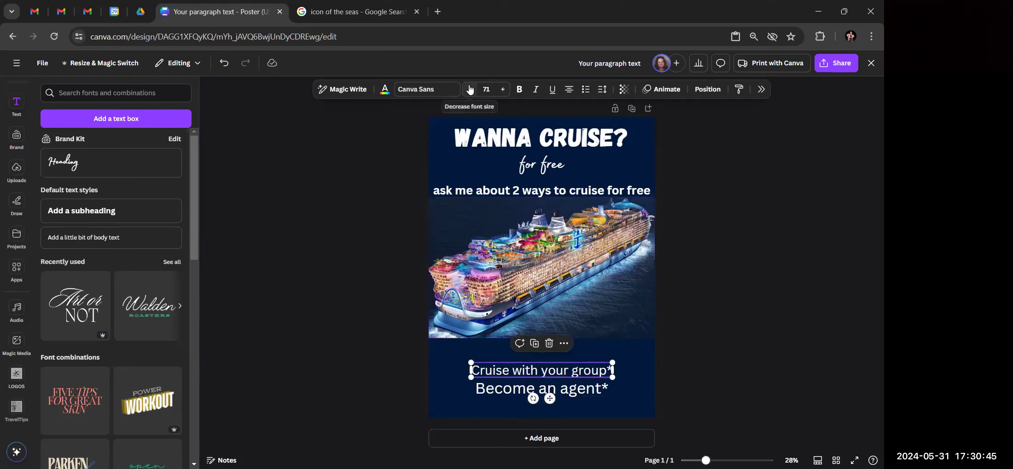
left_click(503, 92)
left_click(503, 91)
left_click(503, 91)
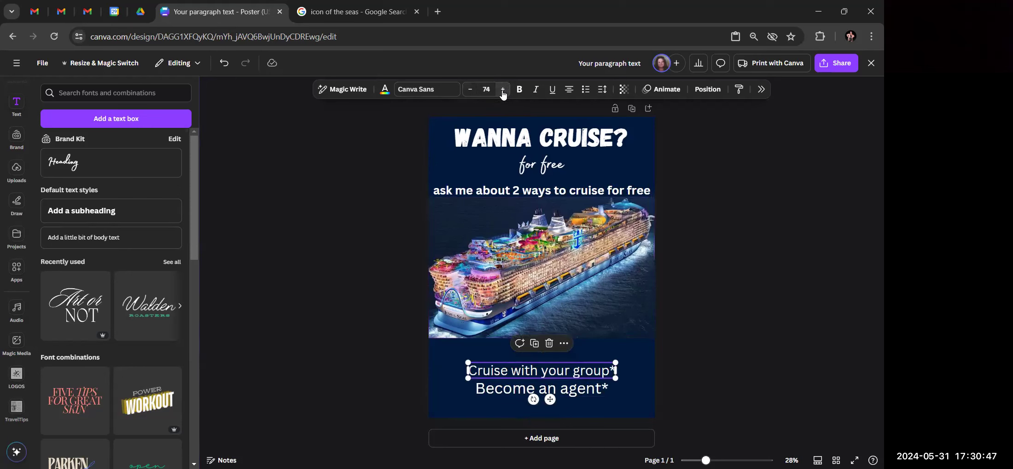
left_click(502, 92)
left_click(502, 92)
left_click(503, 92)
left_click(502, 91)
left_click(503, 92)
left_click(503, 91)
left_click(502, 92)
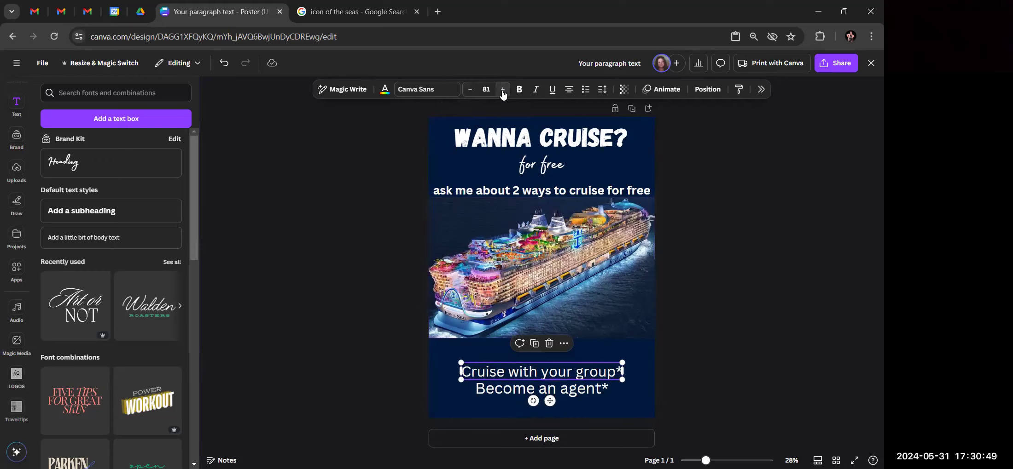
left_click(503, 91)
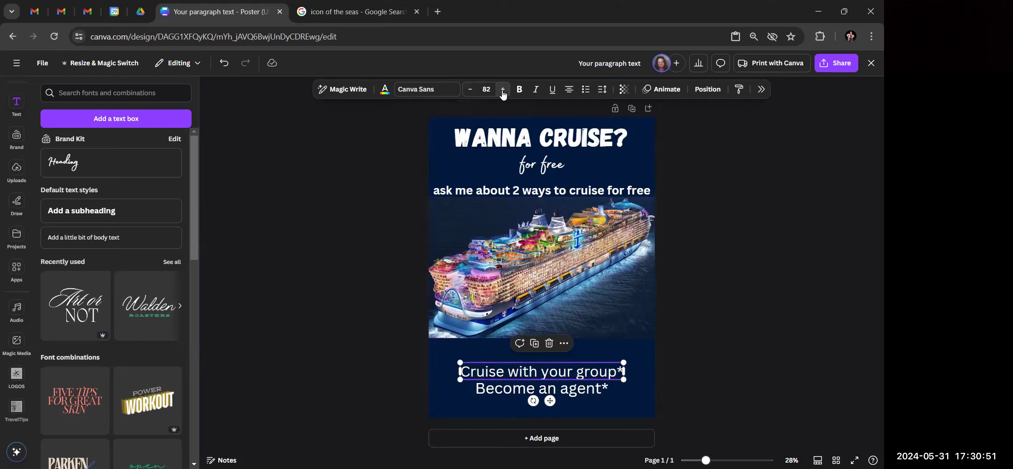
left_click(507, 392)
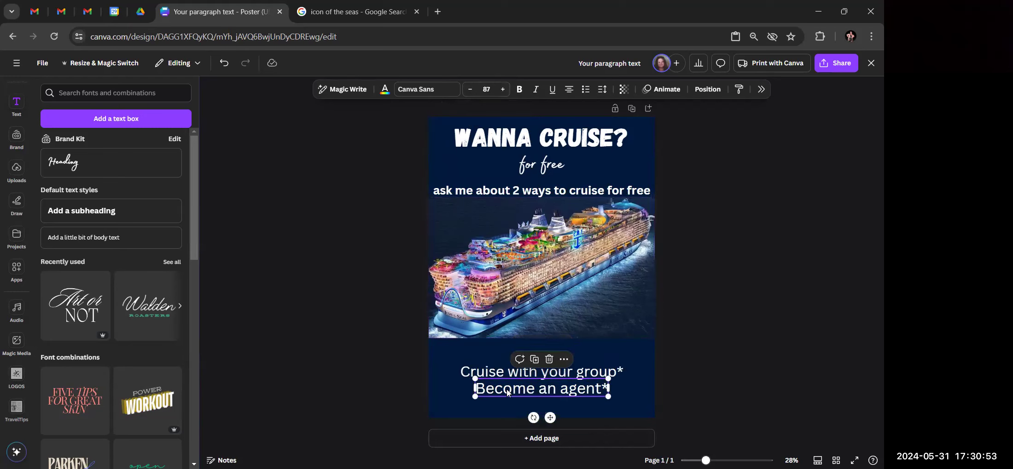
left_click(510, 372)
left_click(502, 90)
left_click(502, 90)
left_click(503, 90)
left_click(502, 90)
left_click(503, 90)
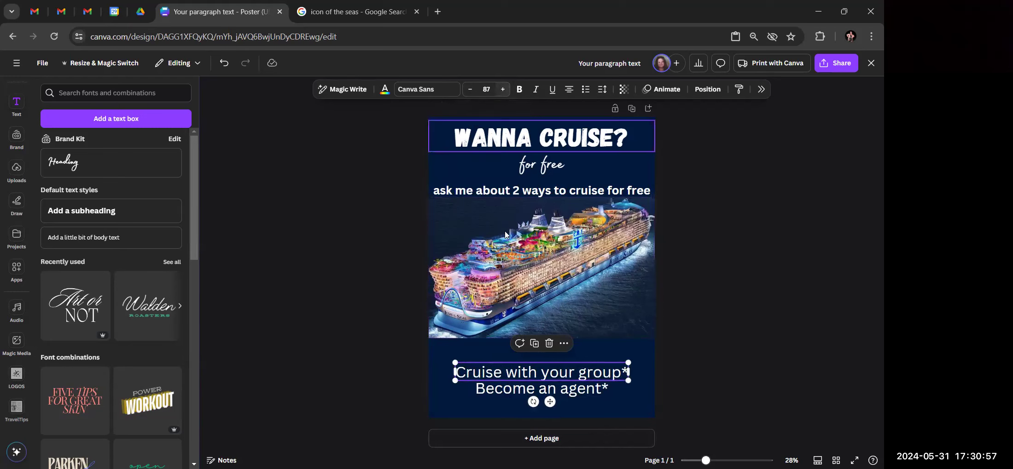
left_click(777, 315)
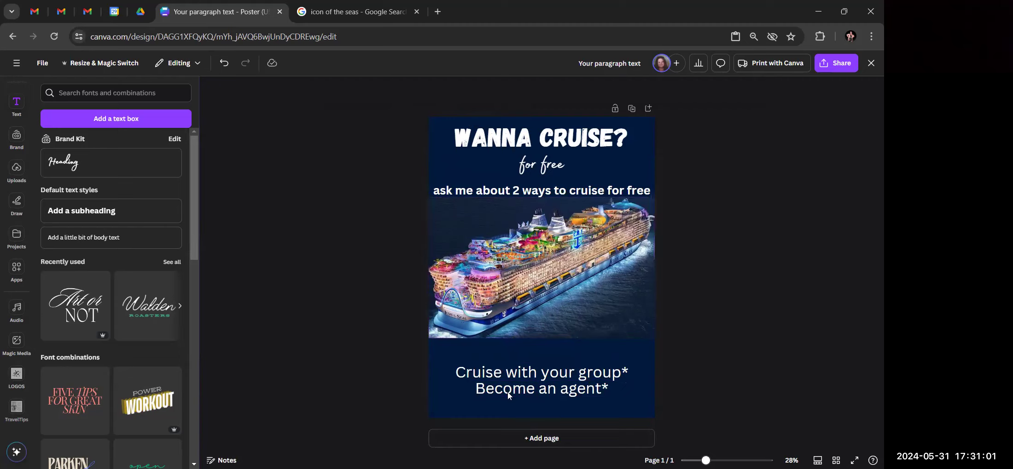
left_click(451, 373)
Paste a cruise-ship emoji before 'Cruise with your group*' and 'Become an agent*'
left_click(460, 373)
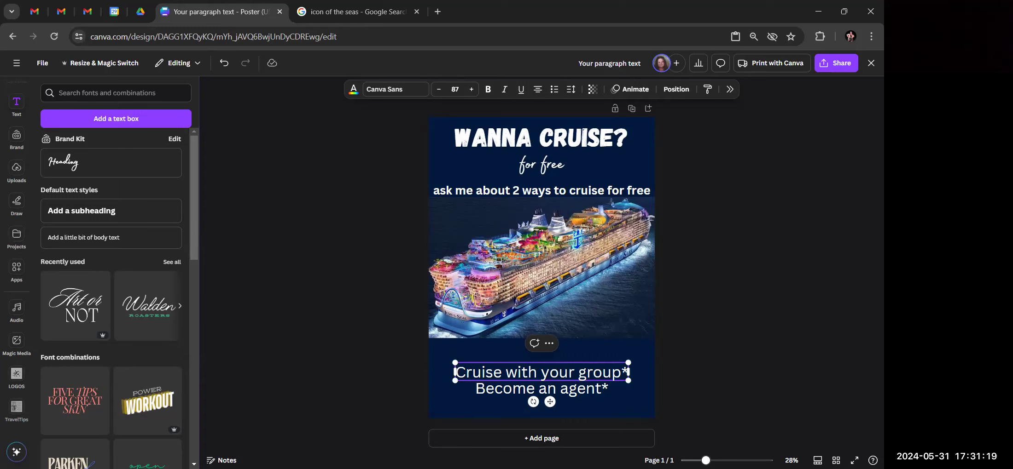
type("🚢")
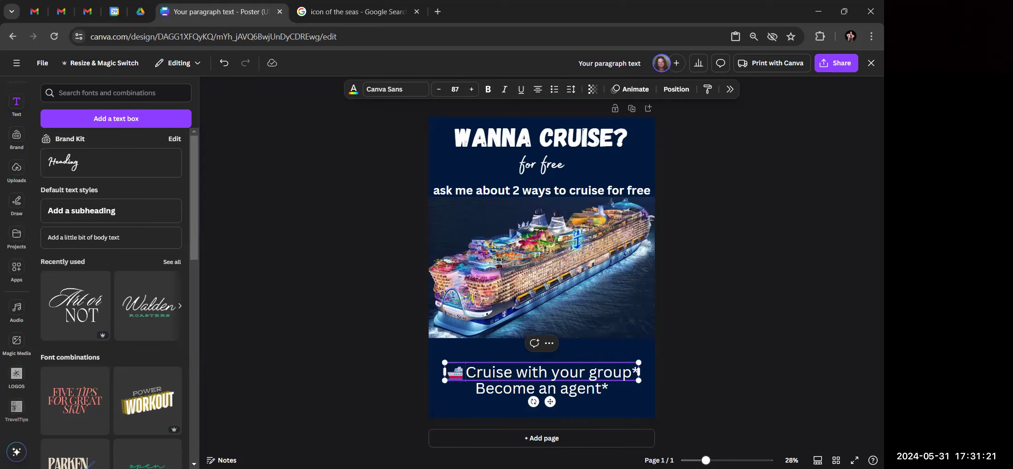
left_click(477, 390)
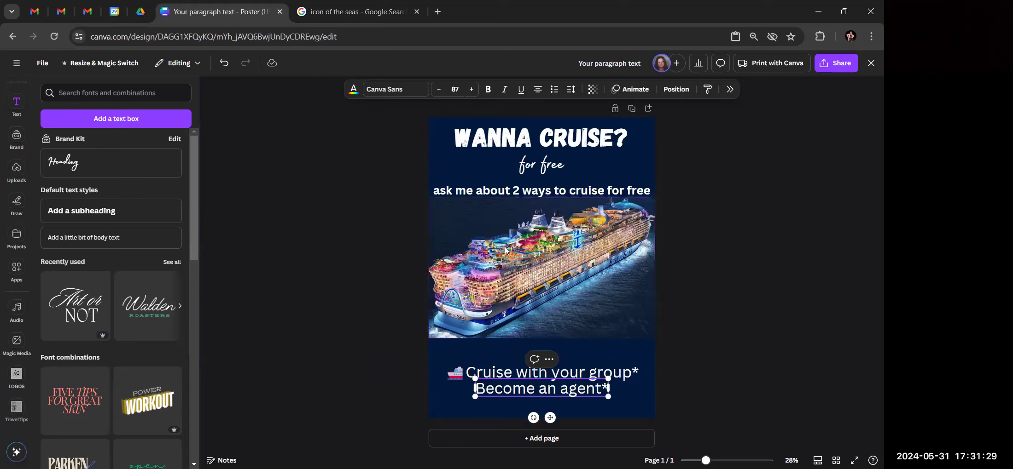
type("🚢")
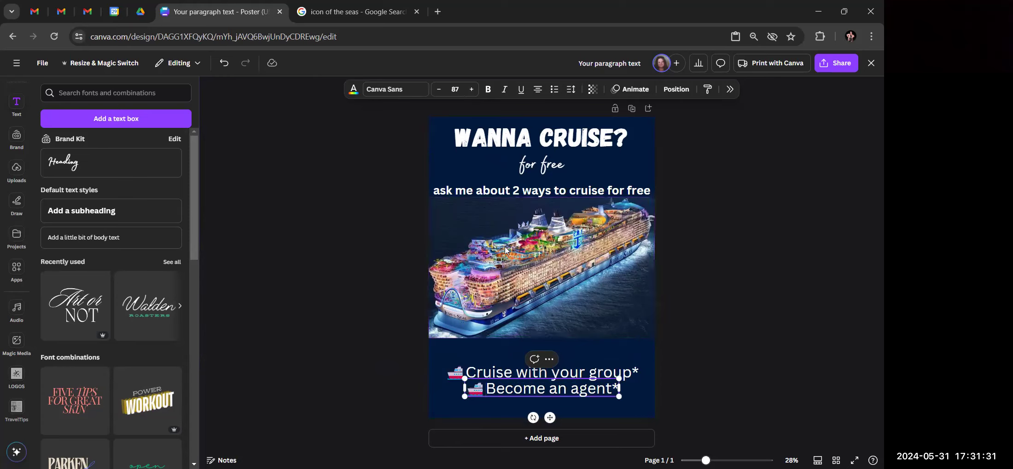
Move the 'Become an agent*' line lower on the poster
left_click_drag(570, 389, 613, 389)
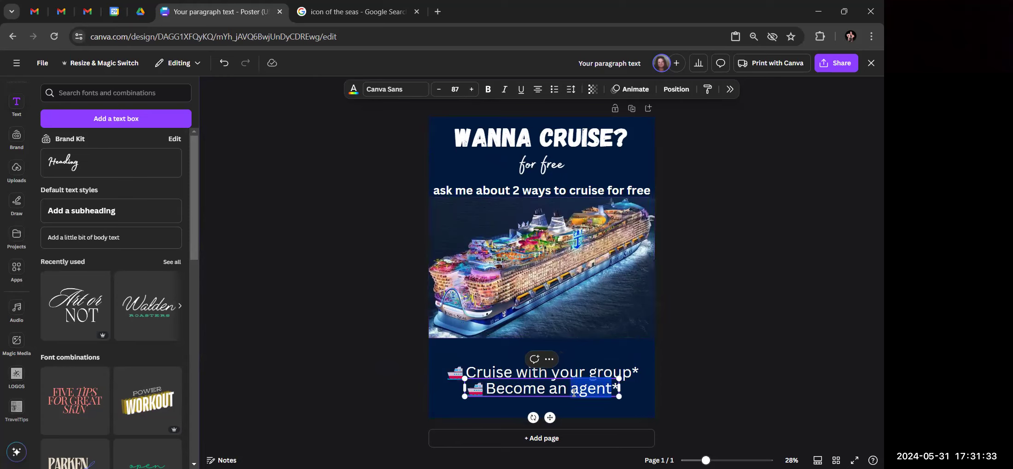
left_click(751, 284)
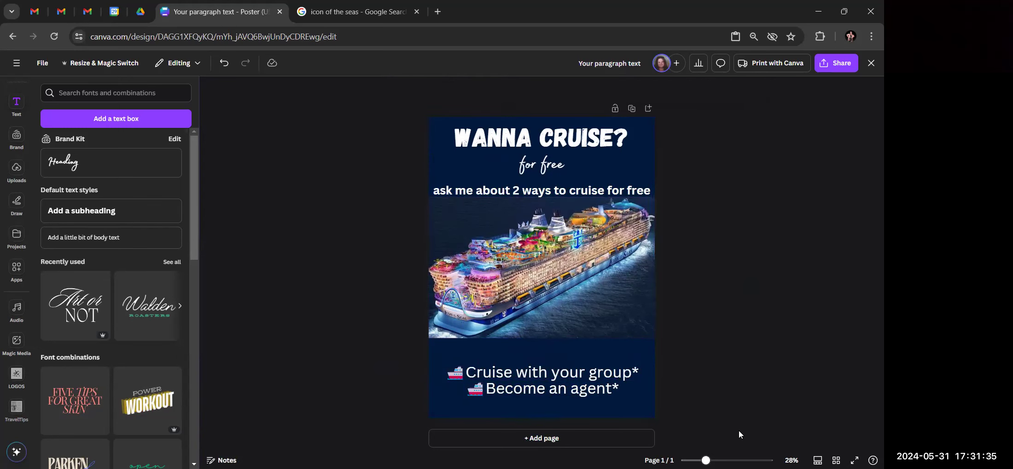
left_click_drag(523, 382, 524, 399)
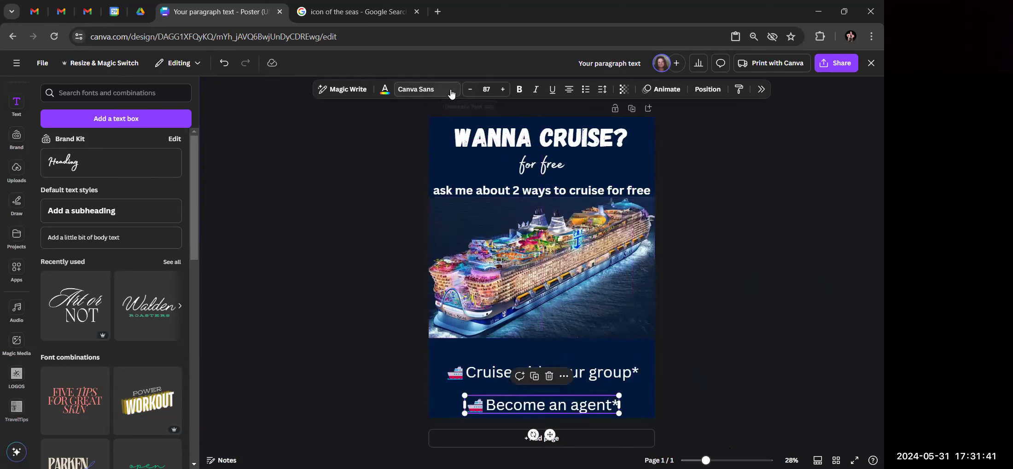
left_click(107, 240)
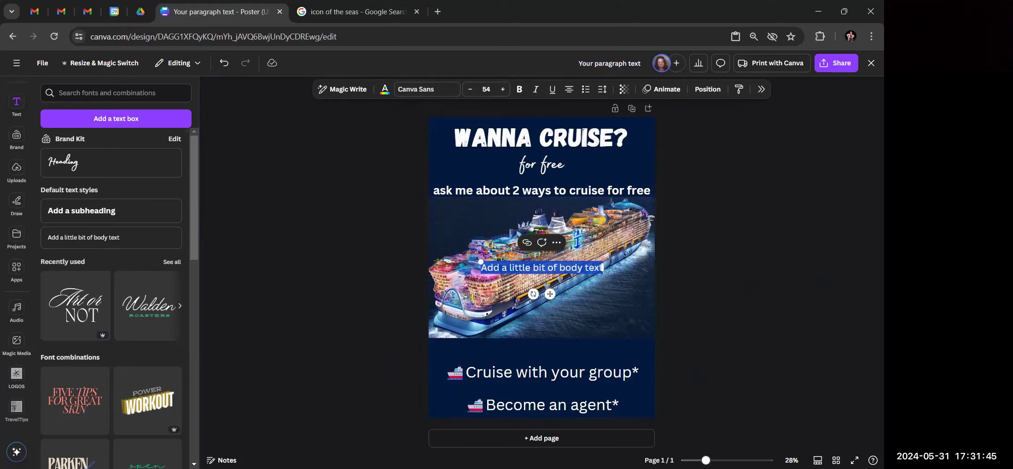
Add an 'or' text, centre it on the page and drag it between the two bullet lines
type("or")
left_click_drag(540, 267, 537, 390)
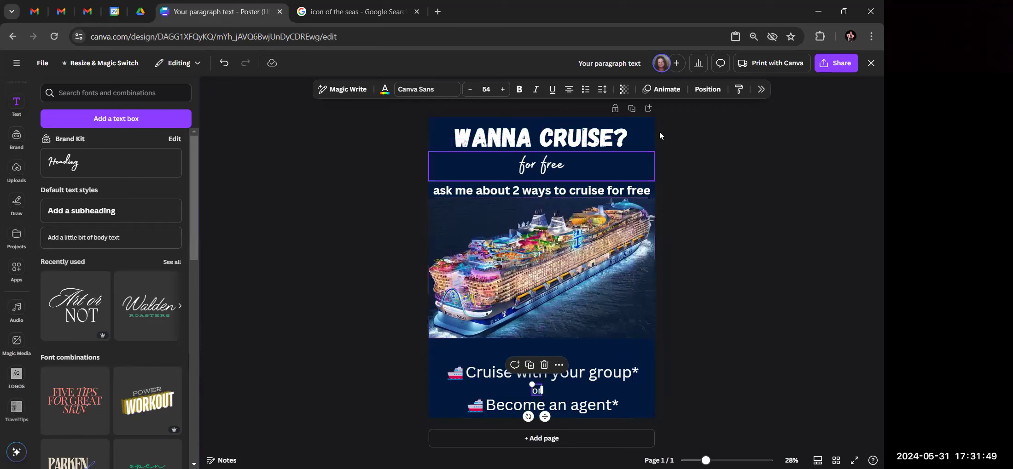
left_click(713, 89)
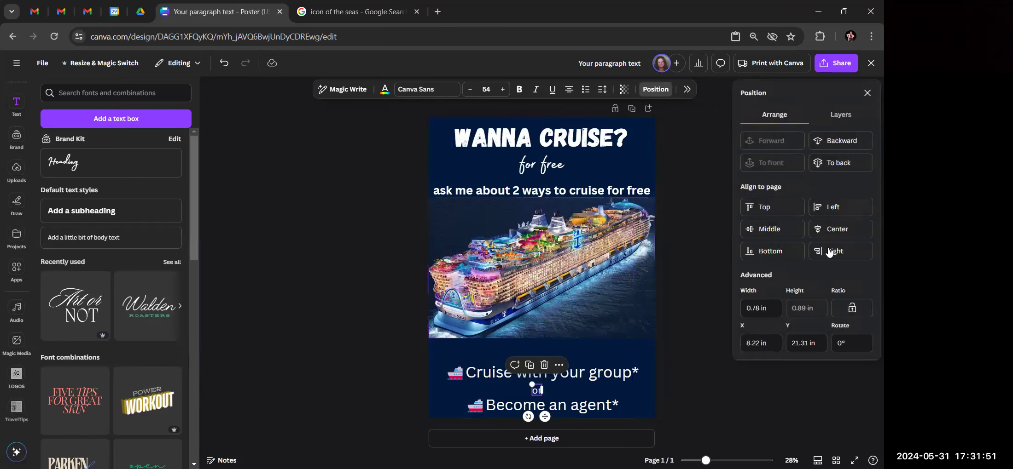
left_click(771, 229)
left_click(842, 233)
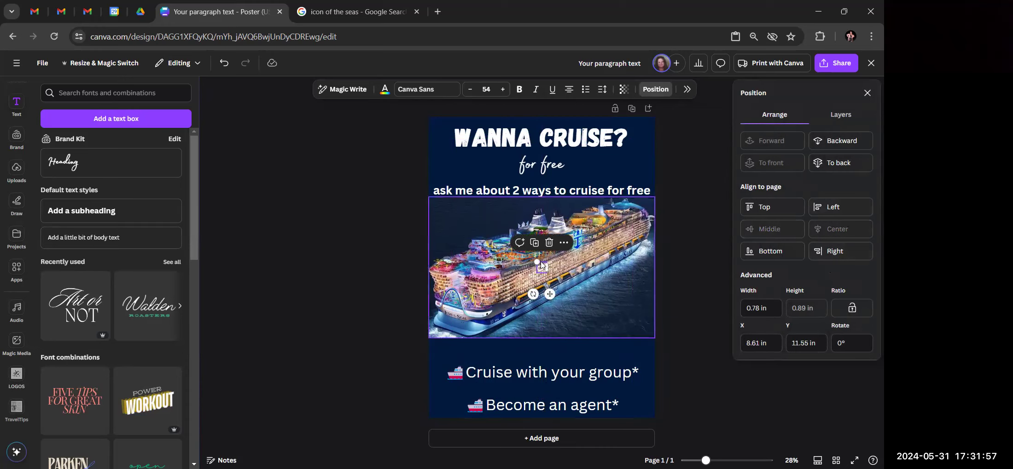
left_click(331, 277)
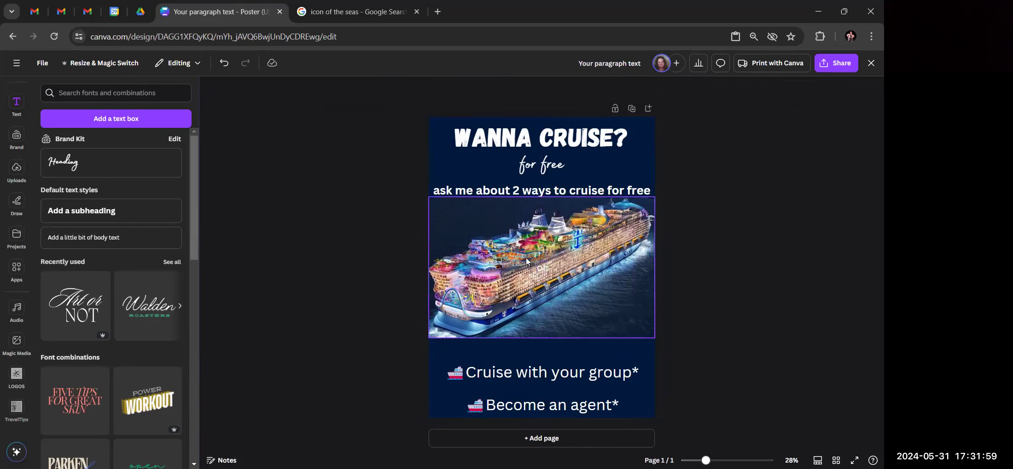
left_click_drag(545, 268, 543, 391)
left_click(738, 340)
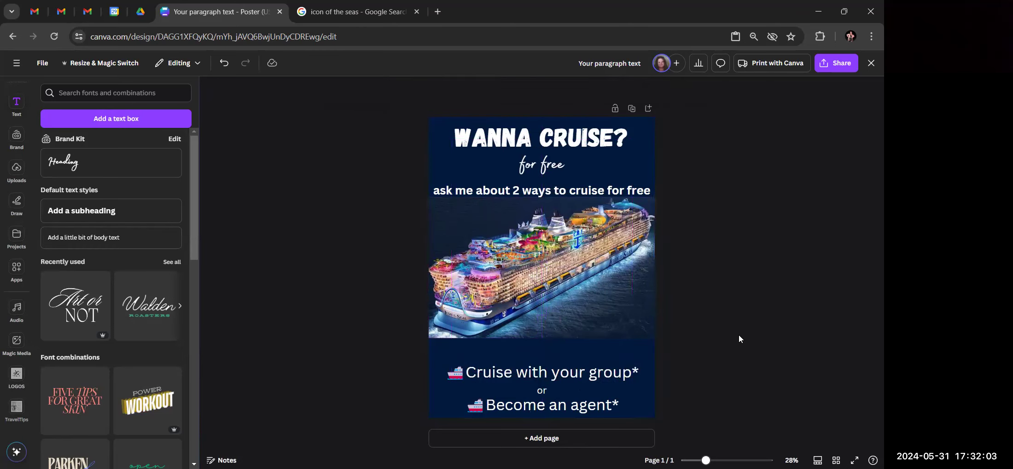
Change the small 'or' text to read '~or~'
left_click(542, 392)
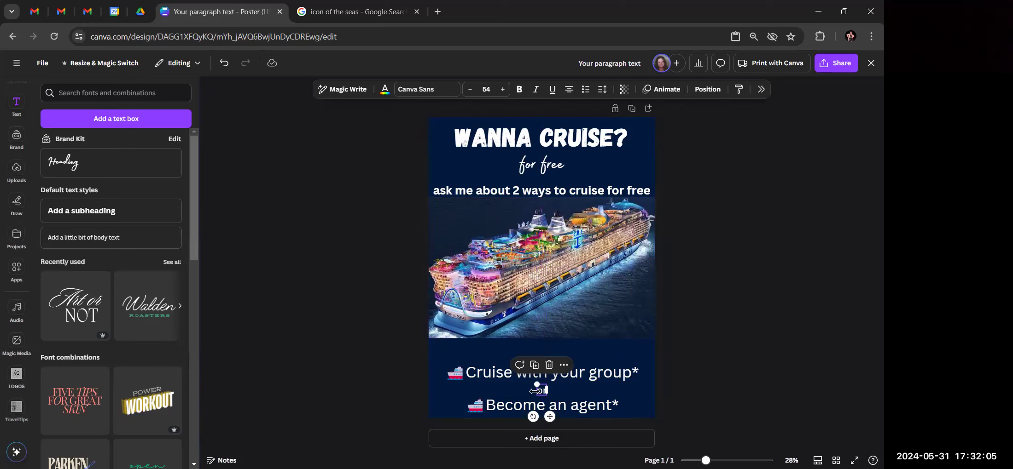
left_click(539, 392)
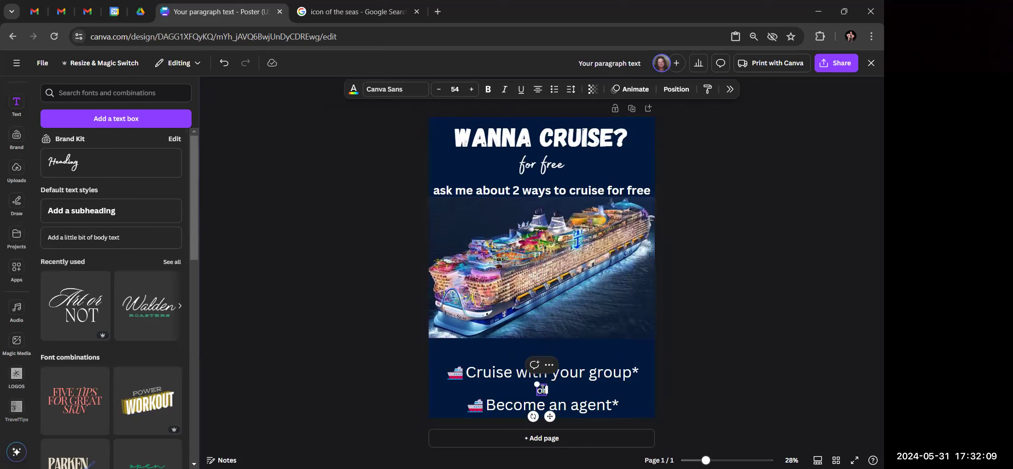
type("~or~")
left_click(779, 315)
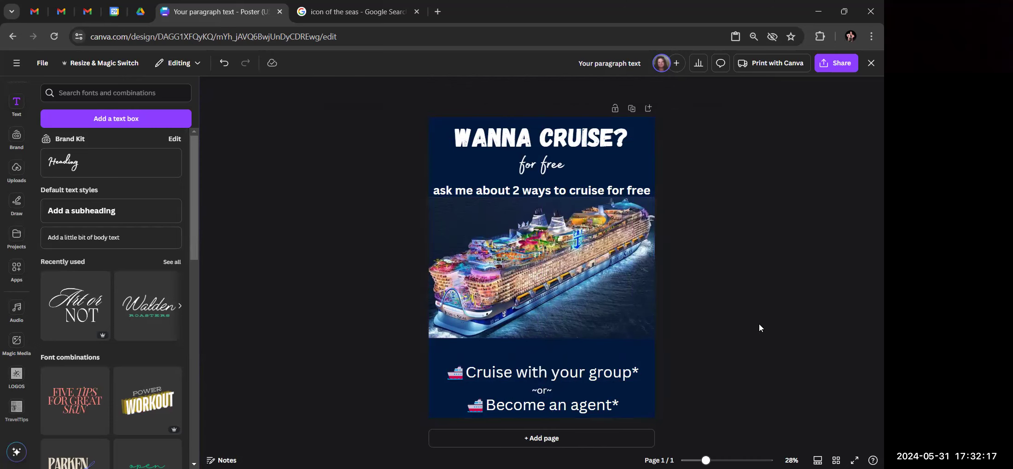
left_click(630, 375)
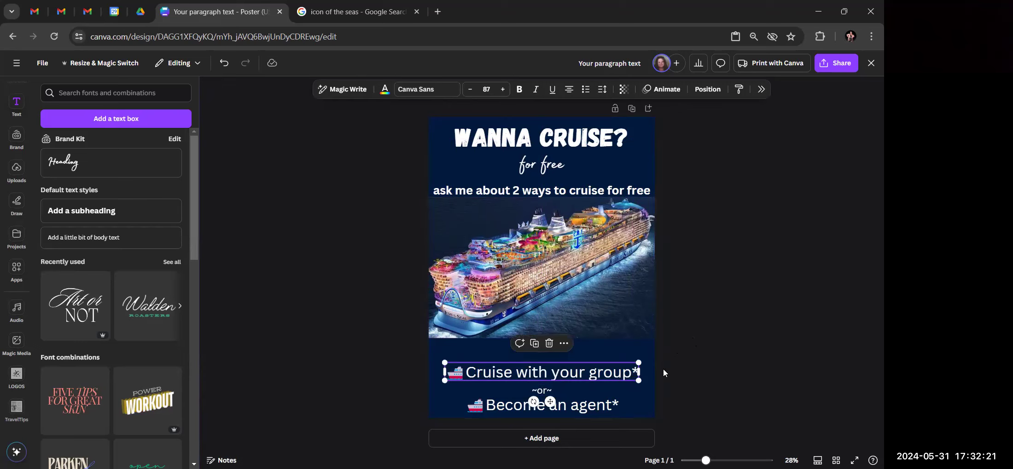
Move the Cruise with your group, ~or~ and Become an agent lines up under the ship, evenly spaced
left_click(709, 359)
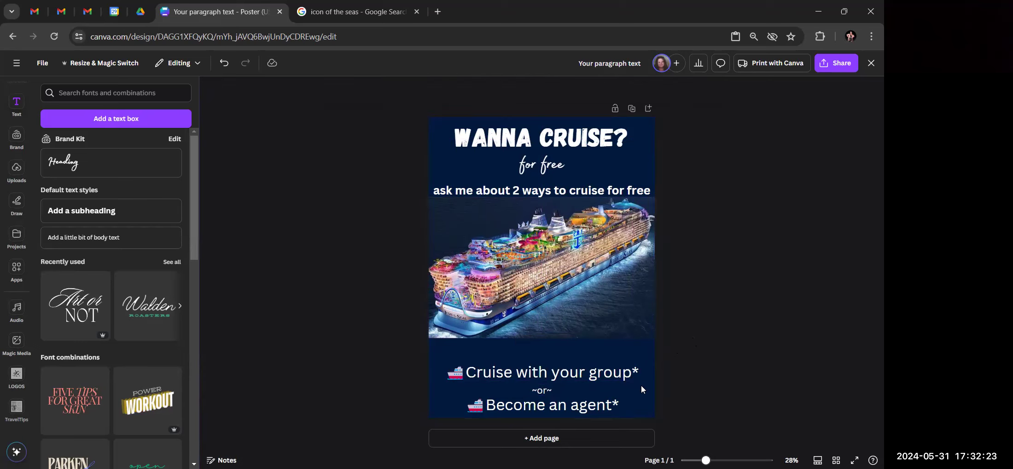
left_click_drag(555, 375, 555, 353)
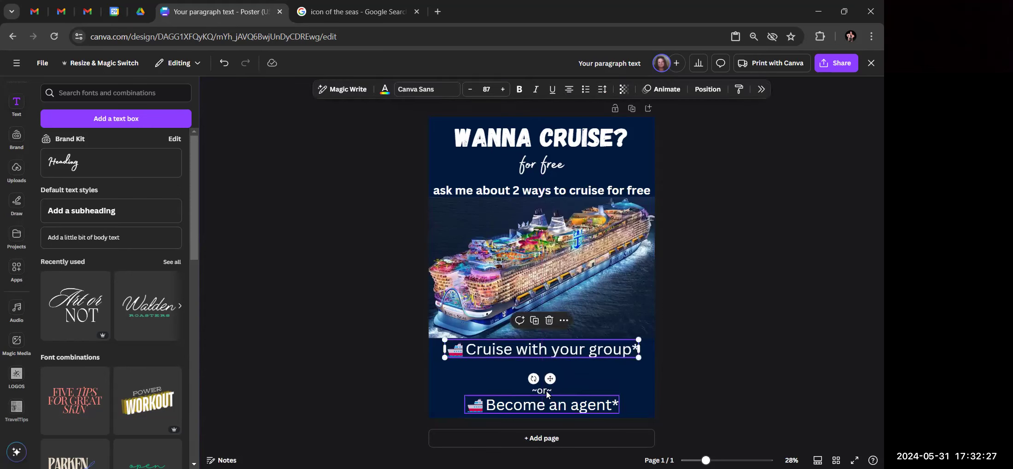
left_click_drag(541, 392, 544, 367)
left_click_drag(548, 406, 555, 388)
left_click(722, 385)
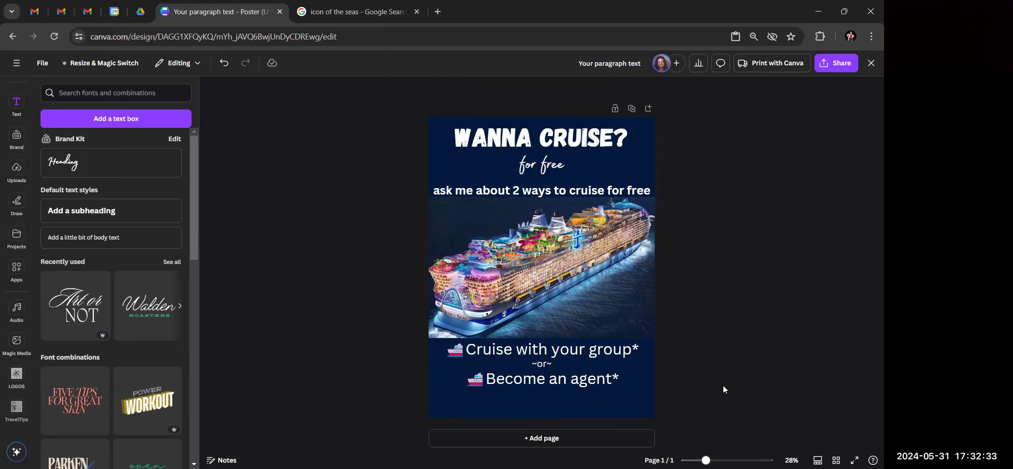
left_click(544, 363)
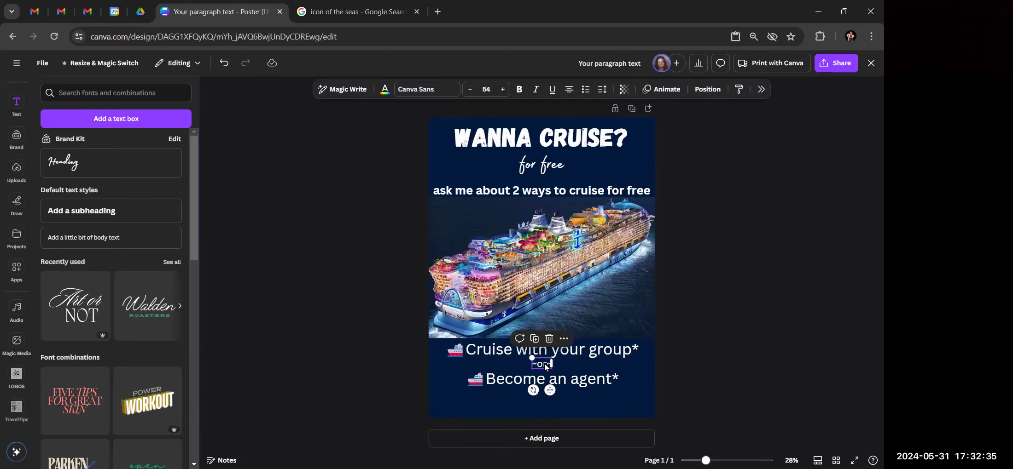
left_click_drag(544, 364, 544, 366)
Add a new body text box and move it to the poster's bottom edge
left_click(731, 345)
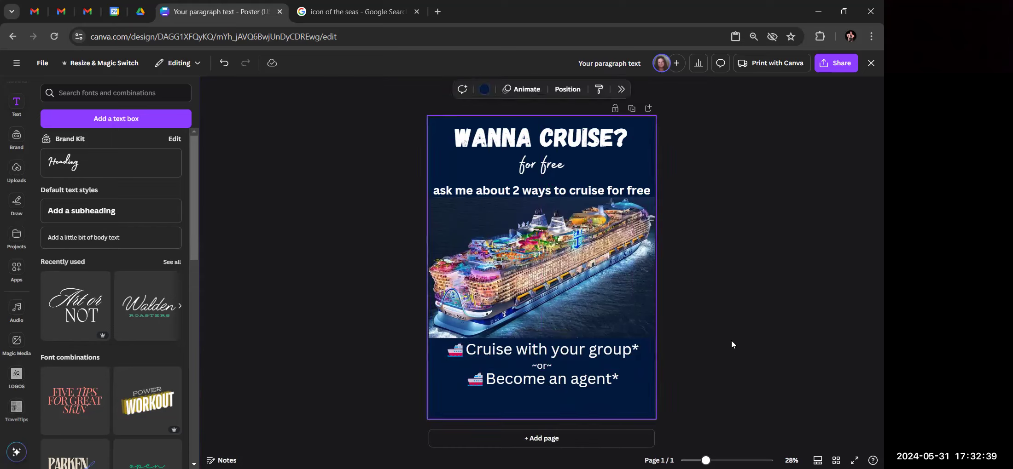
left_click(83, 238)
left_click_drag(539, 270, 532, 379)
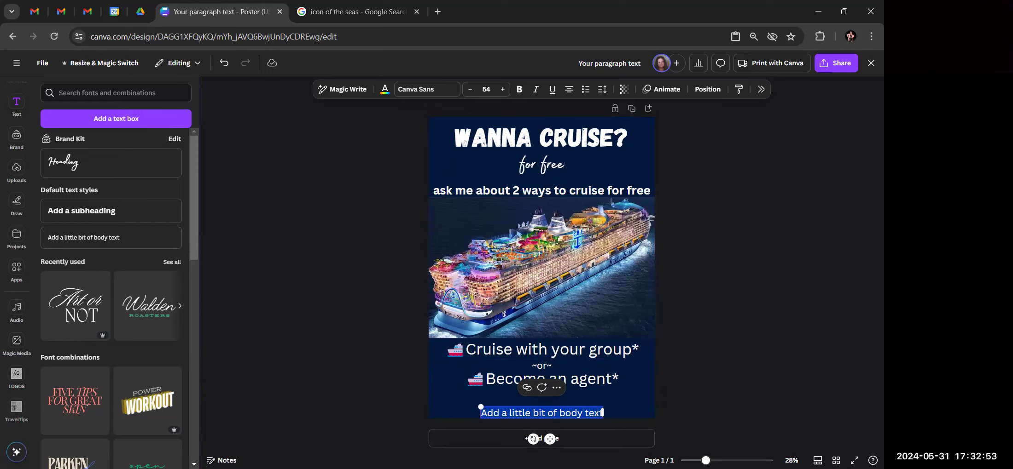
Enter 'Conditions apply, please ask me for details' and shrink its font size to 32
type("Cor")
type("ditions")
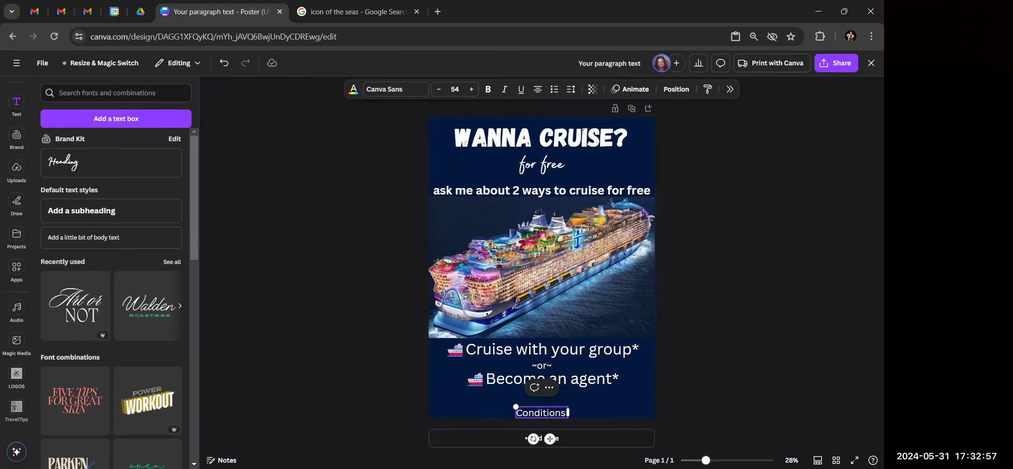
type(" apply, please a")
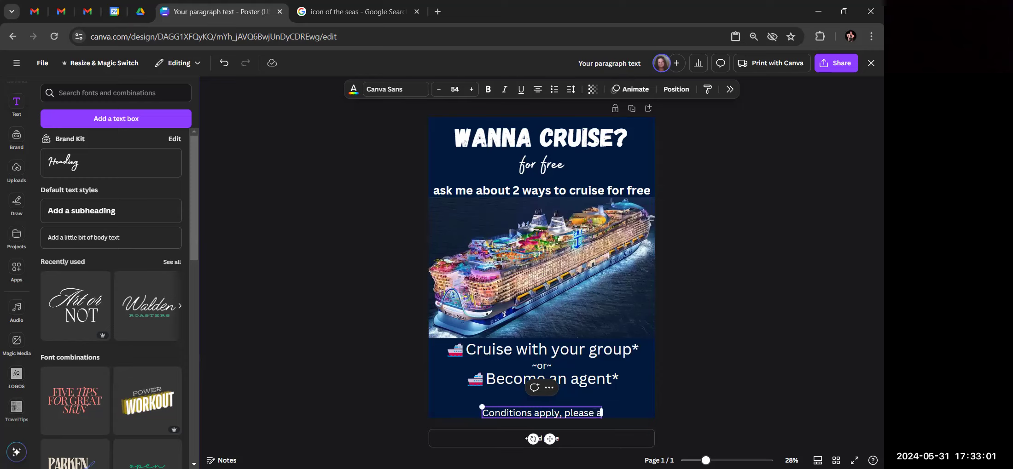
type("sk me for")
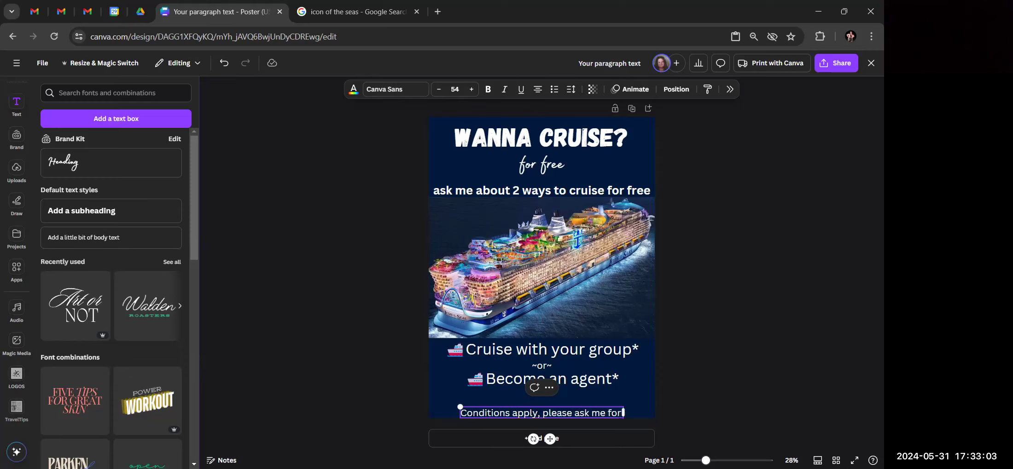
type(" details")
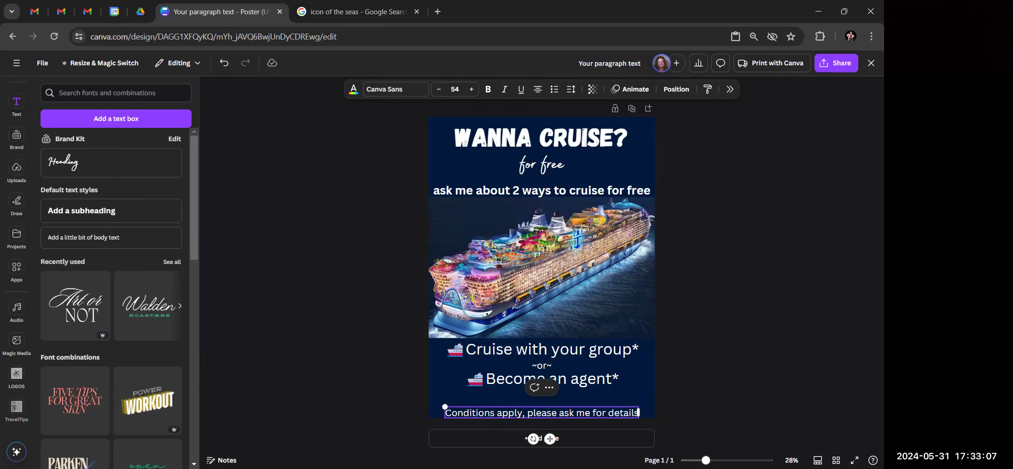
left_click(436, 90)
left_click(437, 89)
left_click(437, 89)
left_click(437, 90)
left_click(437, 89)
left_click(437, 89)
left_click(436, 89)
left_click(437, 89)
left_click(437, 89)
left_click(437, 89)
left_click(437, 89)
left_click(437, 89)
left_click(437, 89)
left_click(437, 89)
left_click(437, 90)
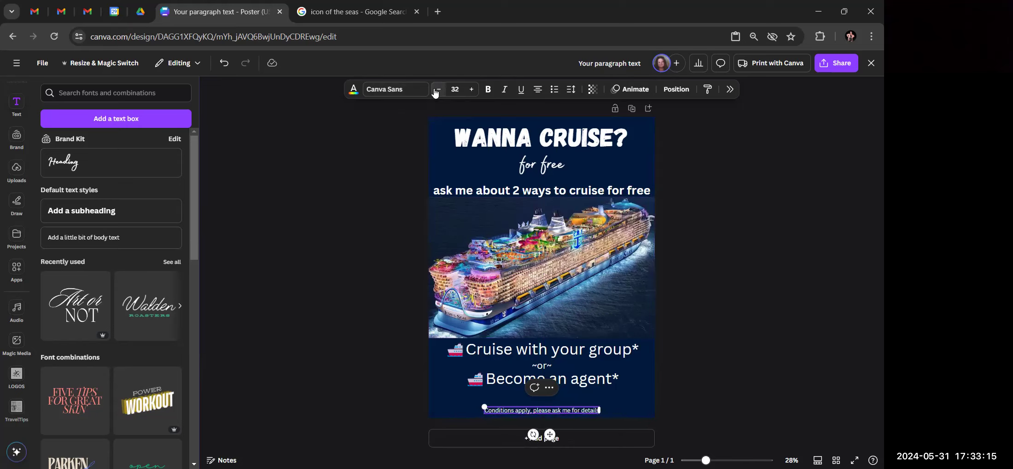
Align the conditions note to the bottom of the page
left_click(676, 89)
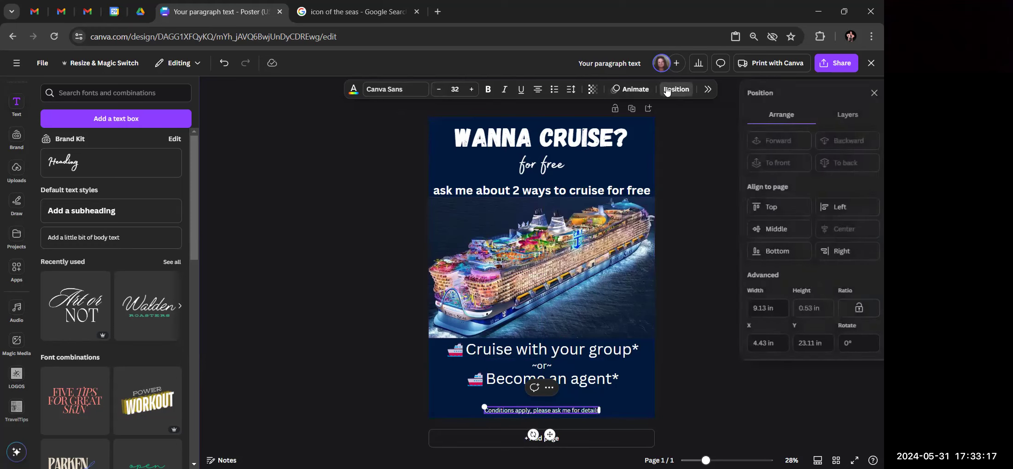
left_click(787, 256)
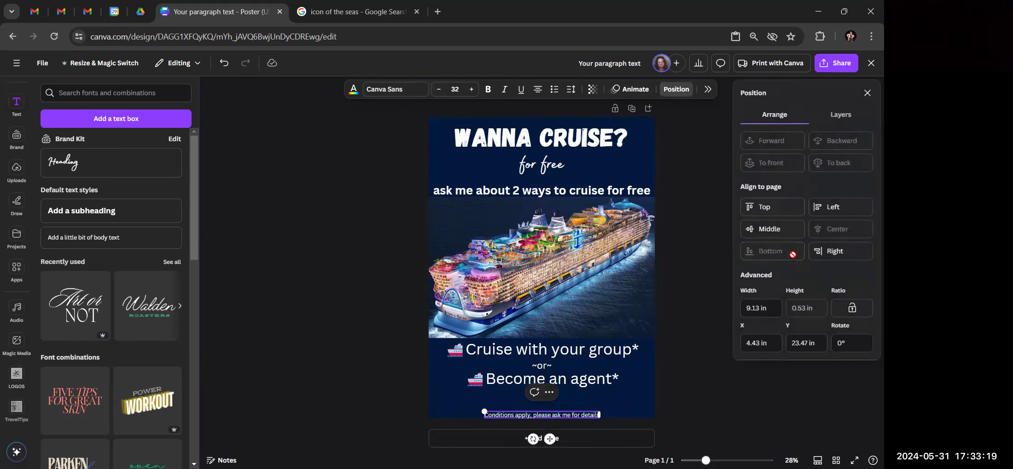
left_click(288, 267)
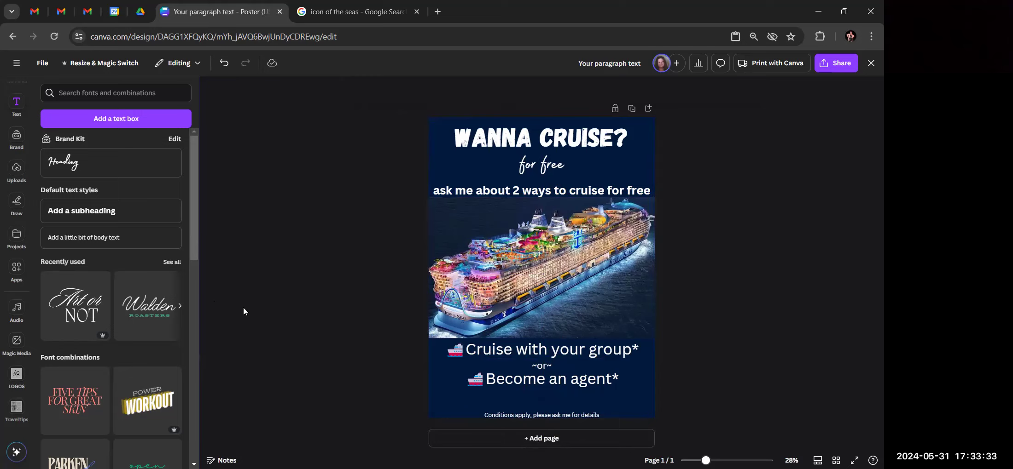
left_click(17, 170)
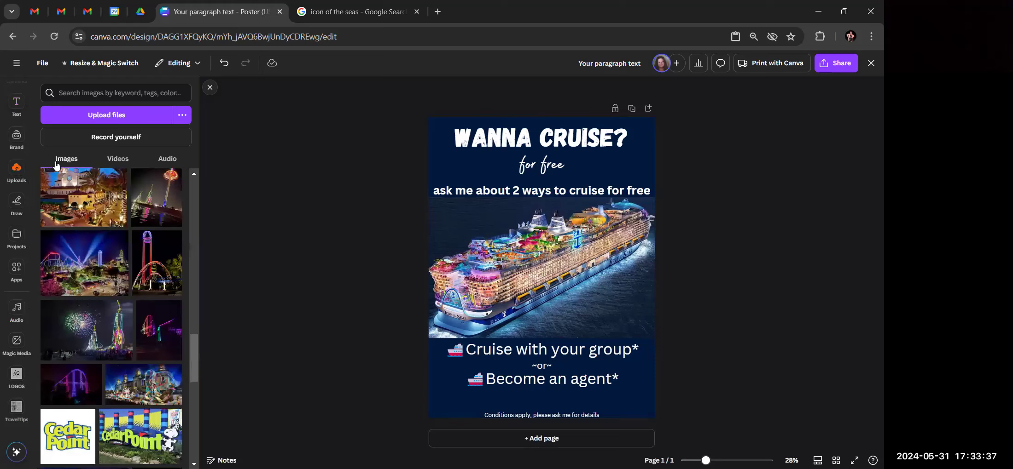
Bring up the recently used items in the Elements library
scroll(16, 129, "up", 2)
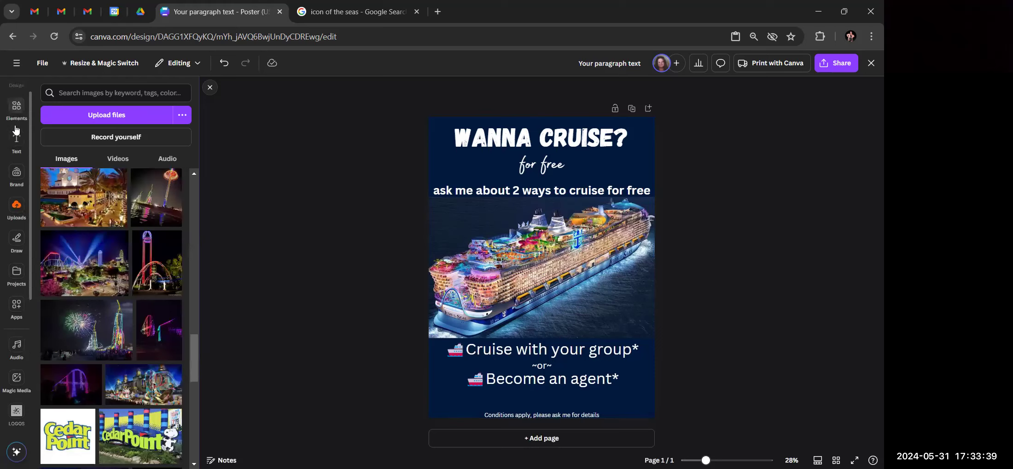
left_click(15, 128)
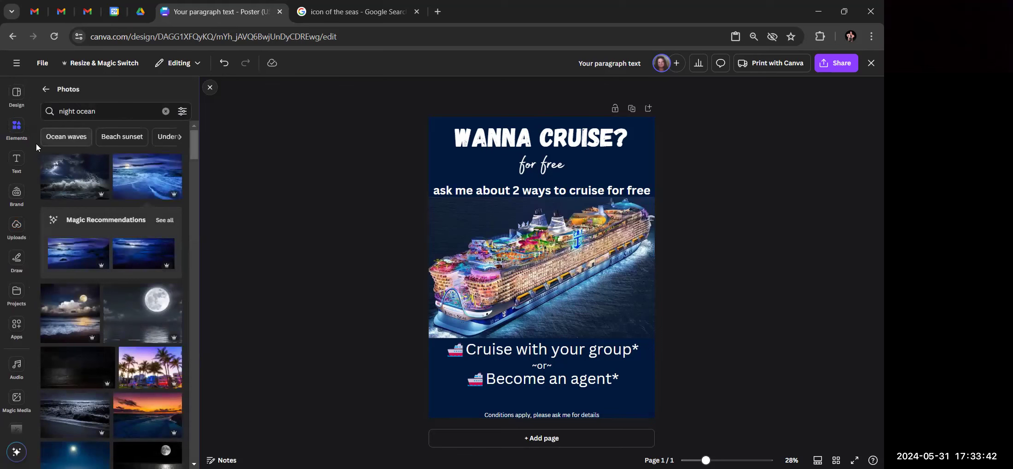
left_click(17, 128)
left_click(46, 92)
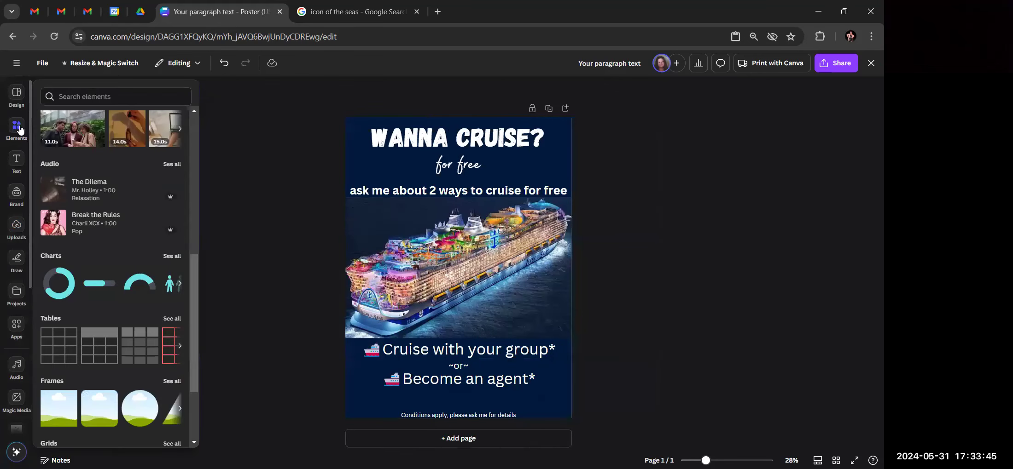
left_click(20, 130)
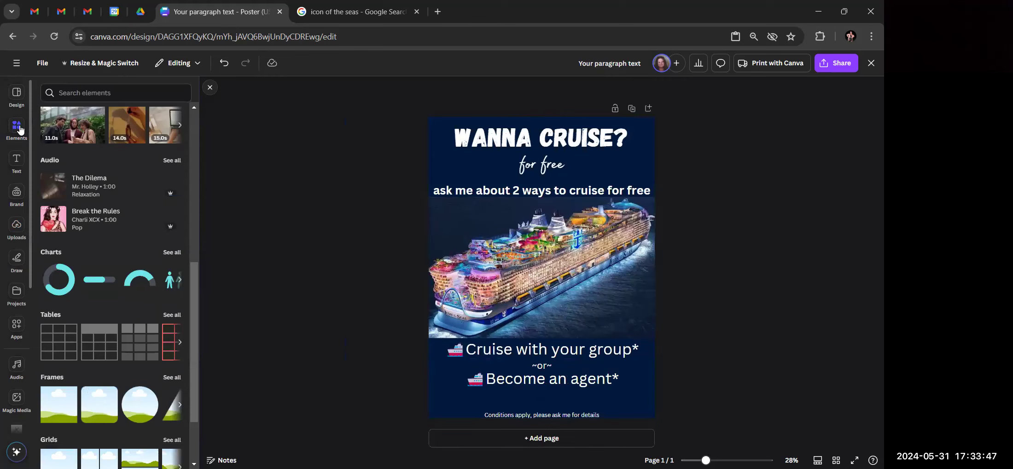
left_click(19, 130)
scroll(51, 192, "up", 10)
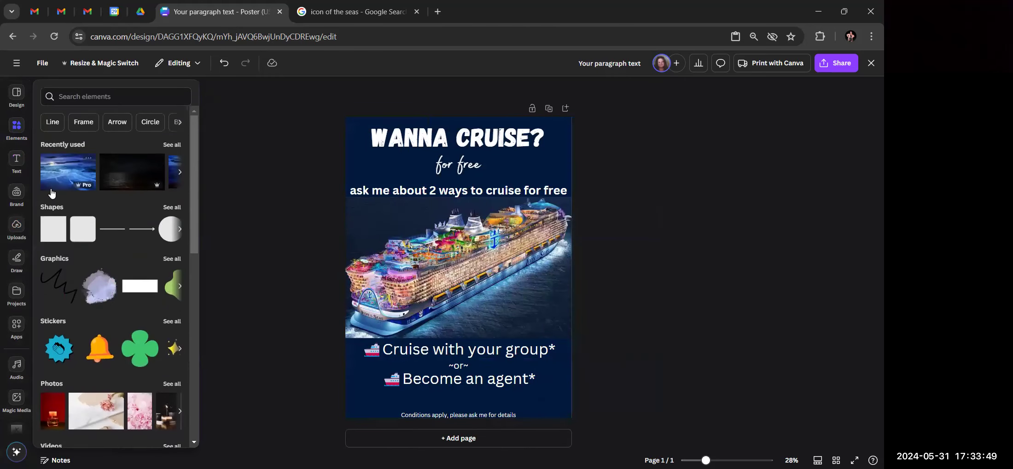
left_click(171, 144)
scroll(156, 162, "down", 4)
Add the circular photo frame and shrink it into the ship image's lower-right corner
left_click(157, 231)
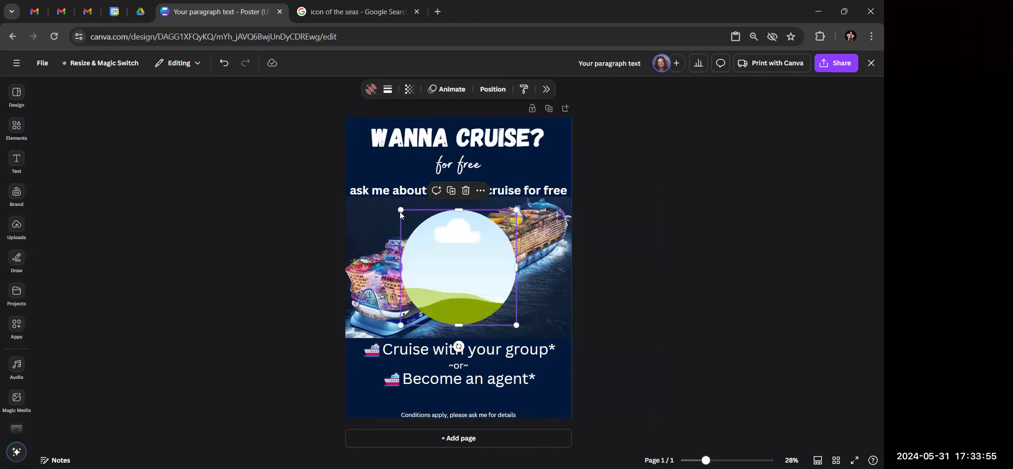
left_click_drag(400, 210, 549, 315)
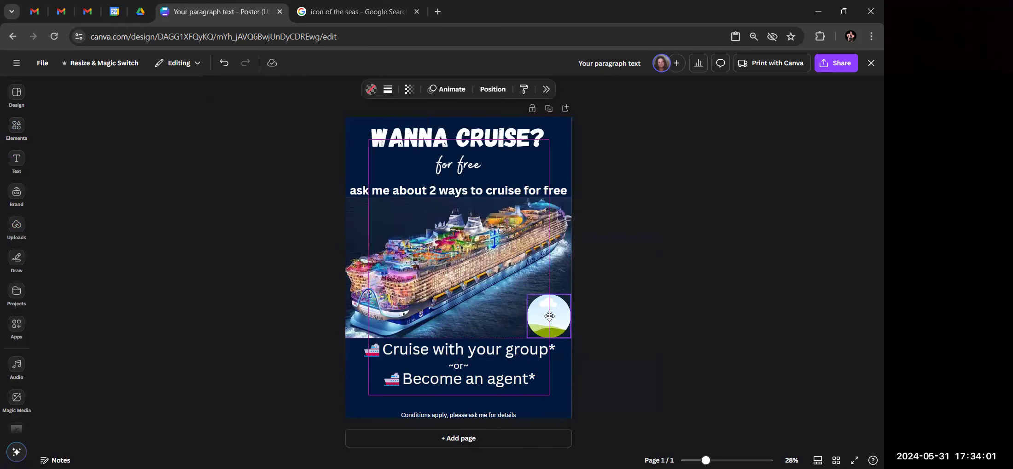
left_click(88, 266)
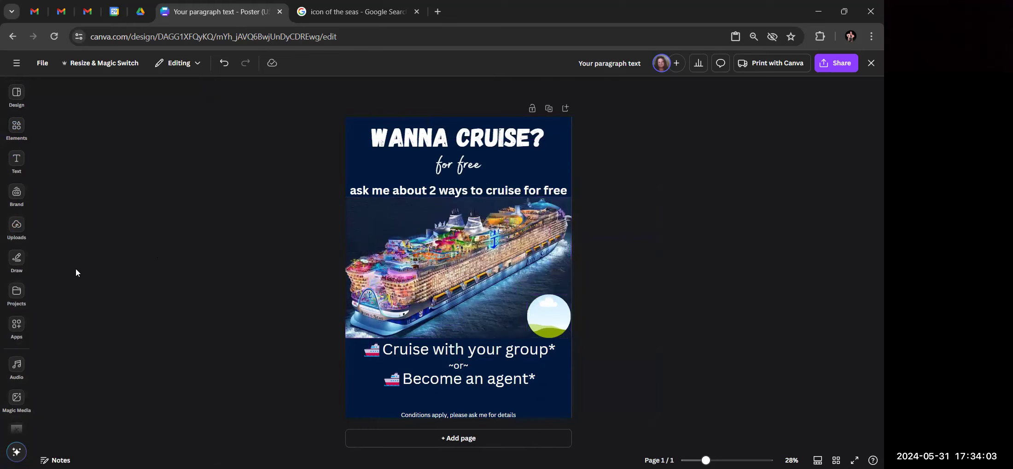
left_click(16, 295)
Drop the blue-plane travel logo from the LOGOS folder into the circle frame
left_click(16, 401)
scroll(15, 405, "down", 3)
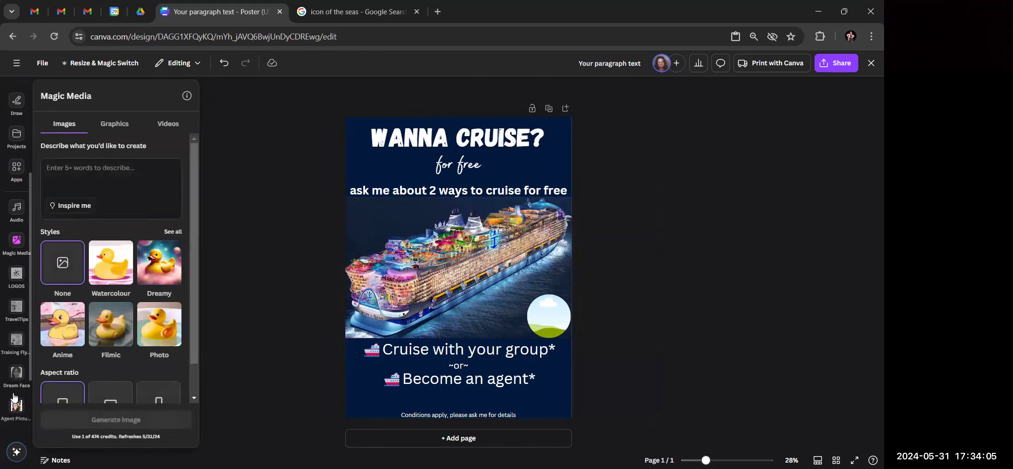
left_click(18, 264)
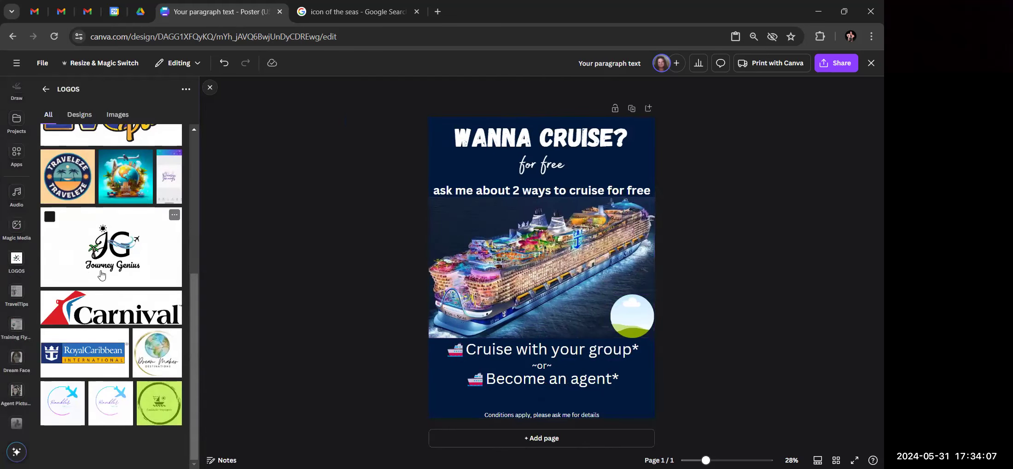
left_click(109, 413)
left_click_drag(530, 262, 633, 317)
left_click(632, 317)
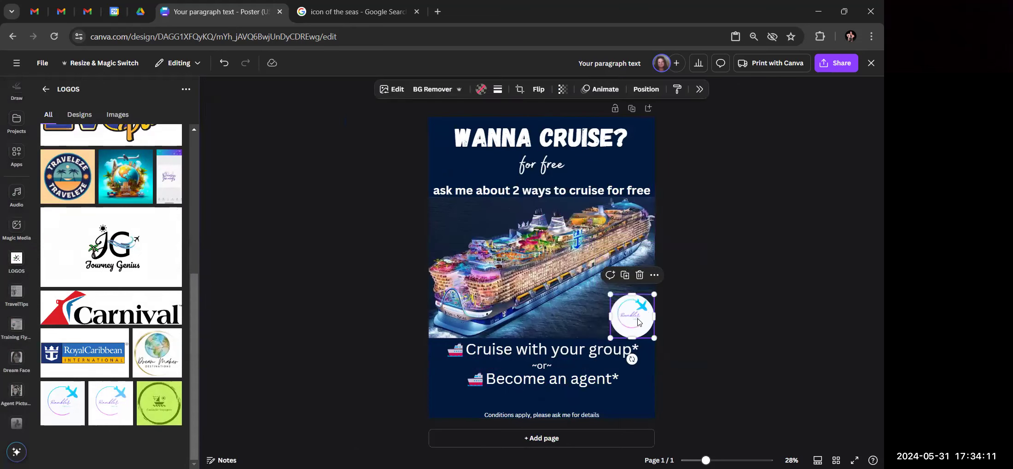
Give the logo a solid border of weight 11
left_click(497, 91)
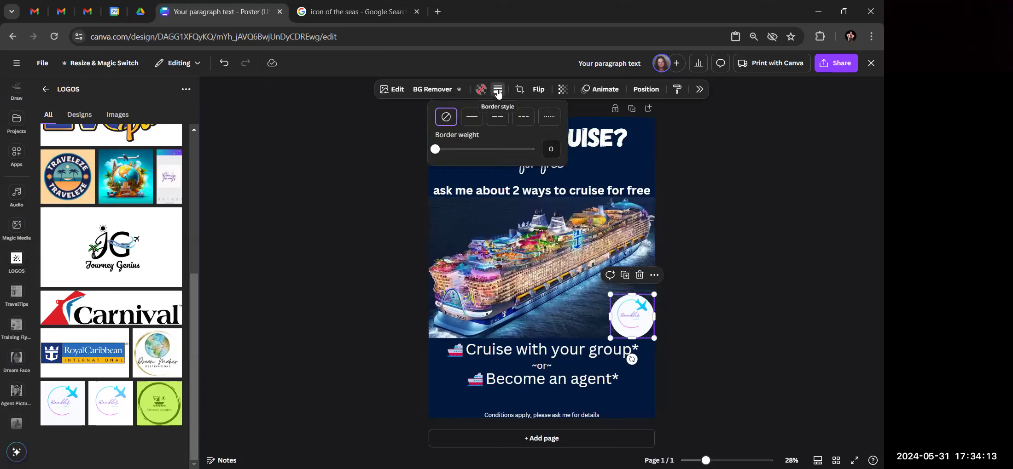
left_click(475, 121)
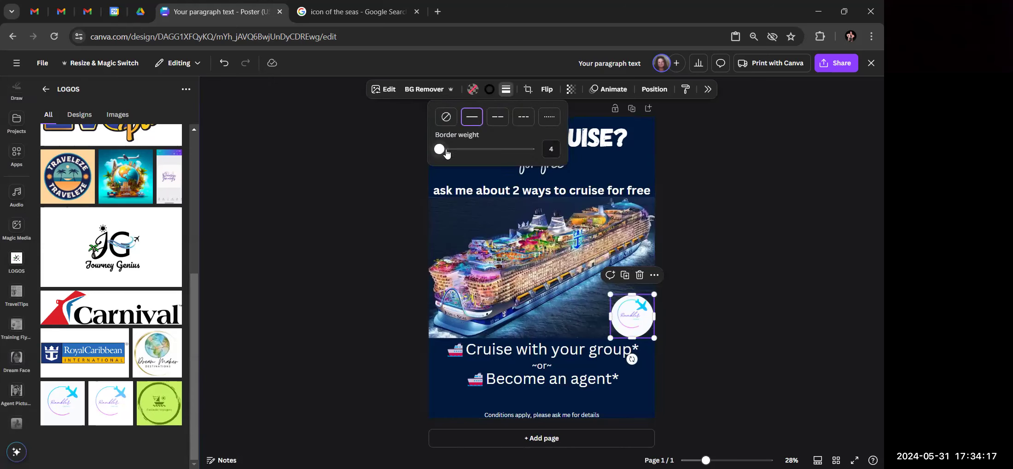
left_click(446, 150)
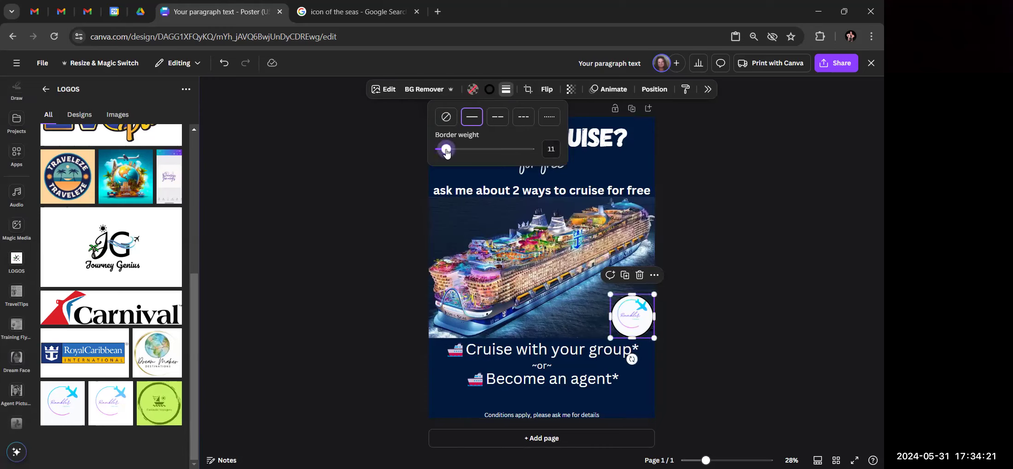
left_click(377, 272)
left_click(378, 273)
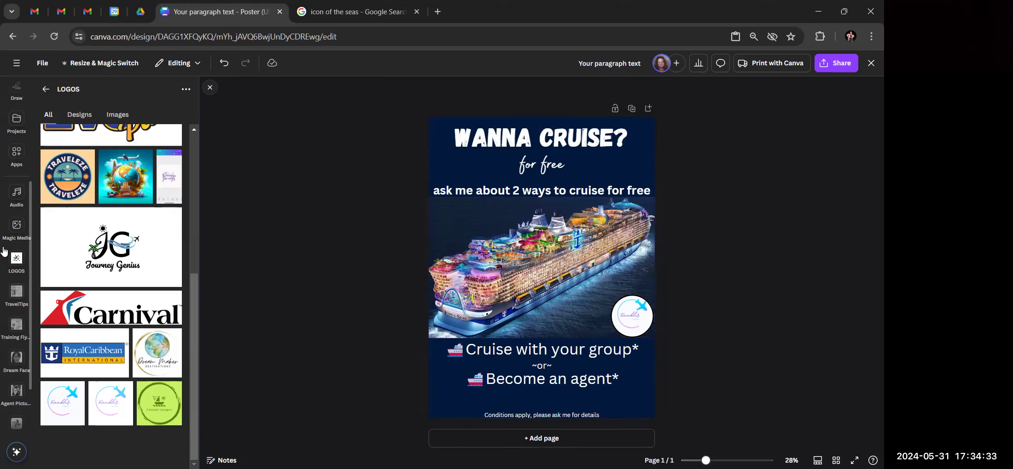
Add a body text line with the contact phone number and place it under the ship
scroll(10, 193, "up", 3)
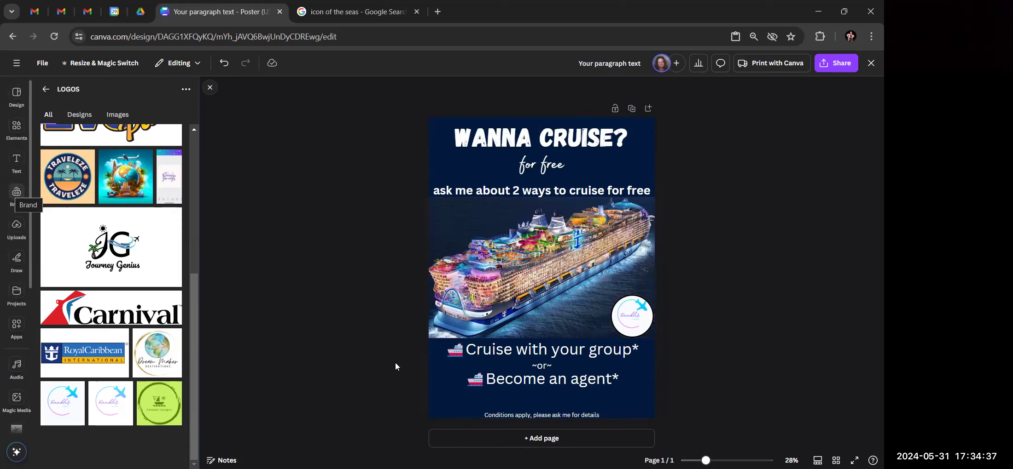
left_click(15, 161)
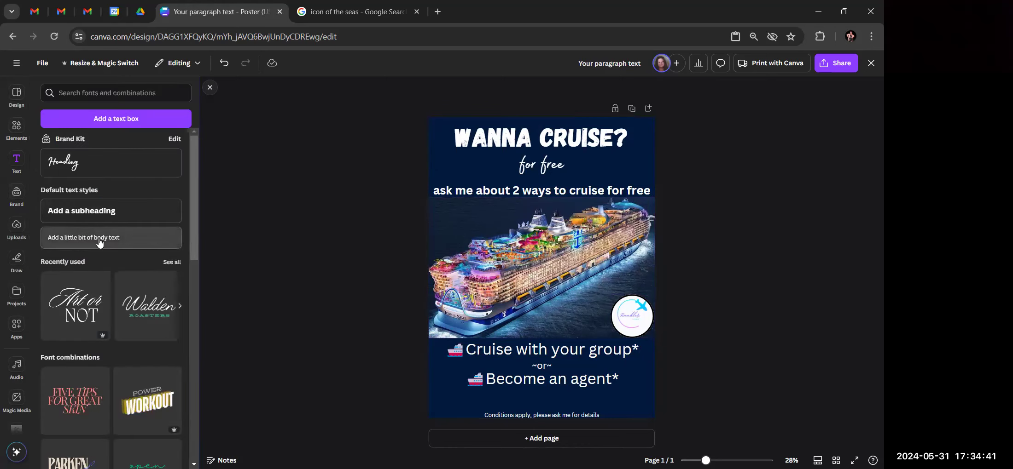
left_click(131, 239)
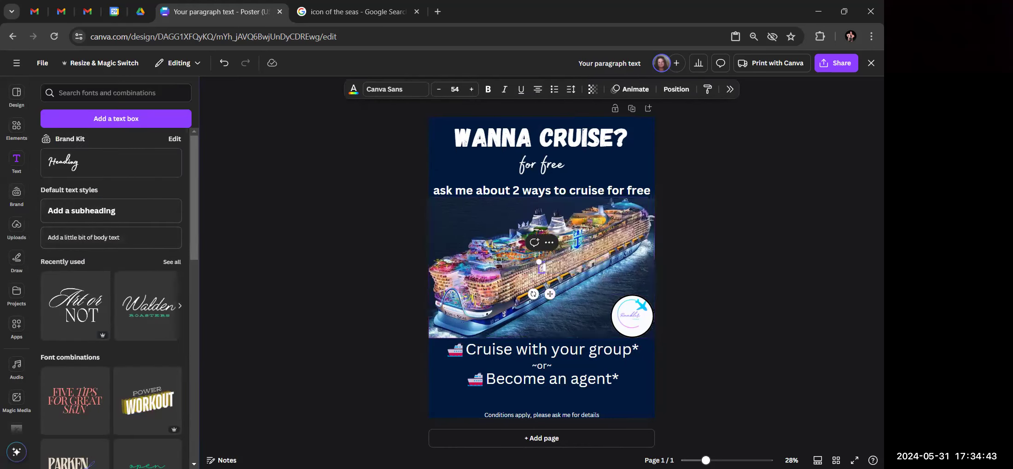
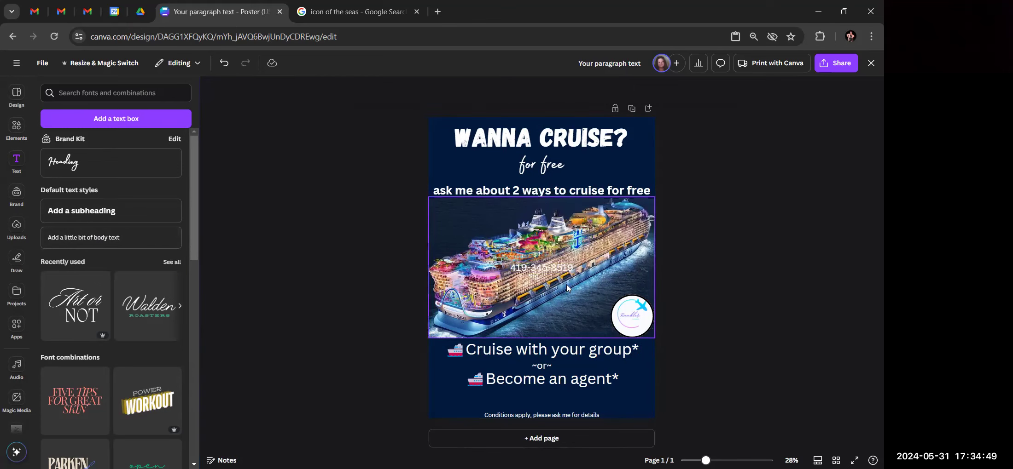
left_click_drag(550, 264, 553, 329)
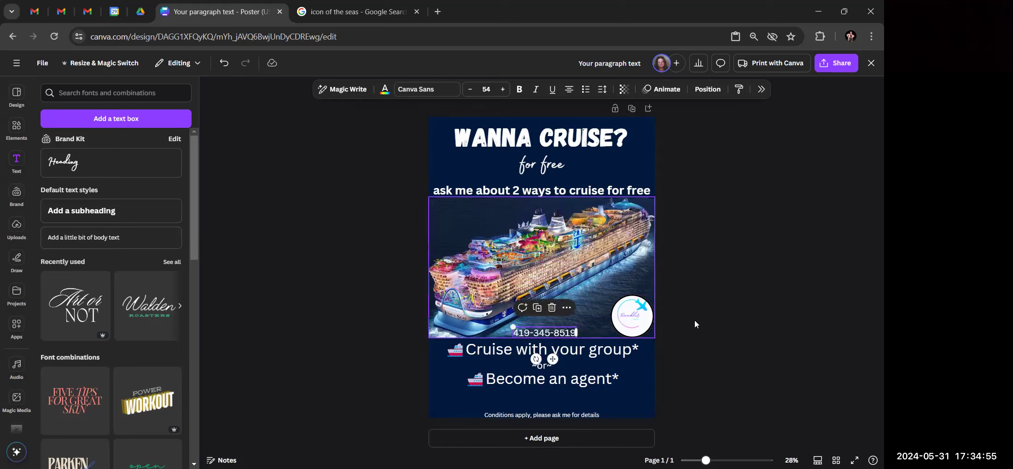
left_click(742, 317)
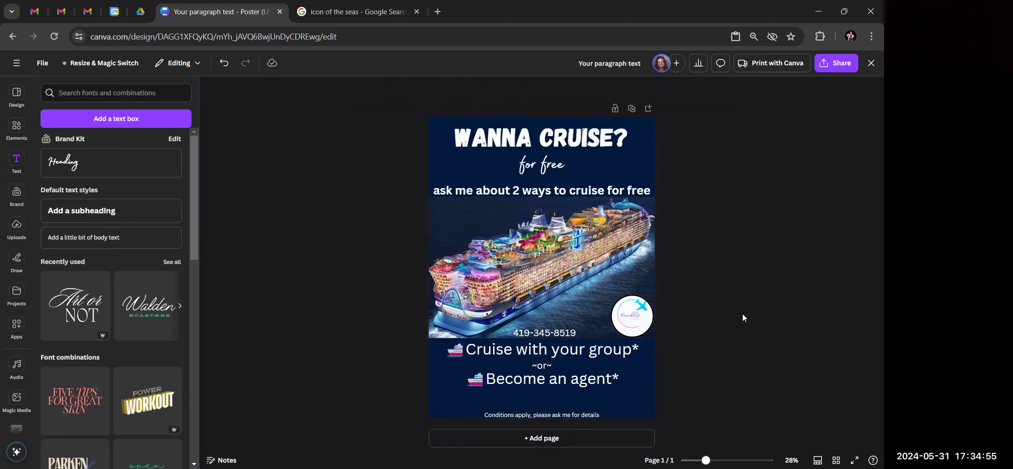
left_click(542, 336)
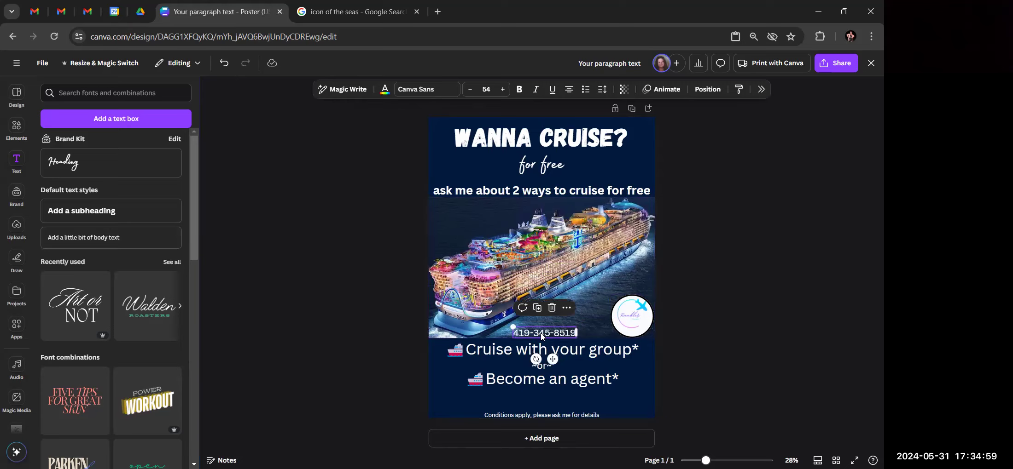
Nudge Become an agent* and ~or~ so the three lower lines are evenly spaced
left_click(772, 306)
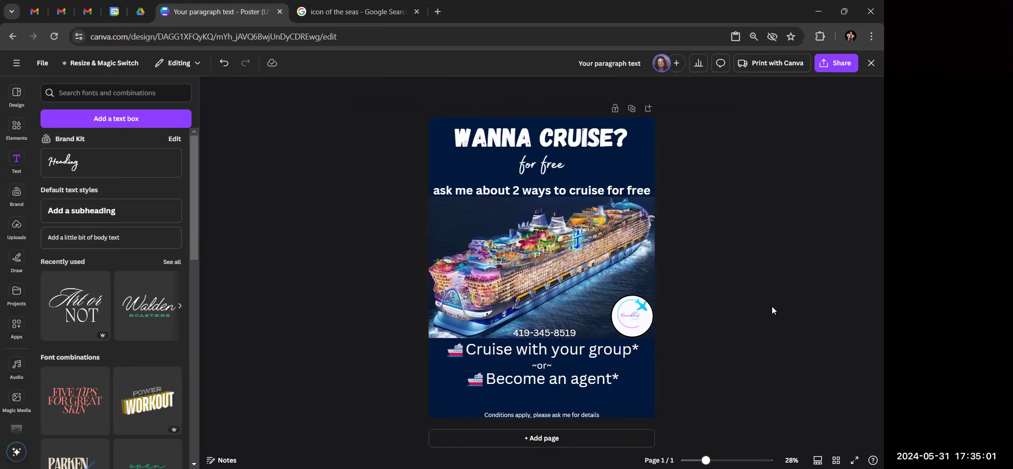
left_click(567, 387)
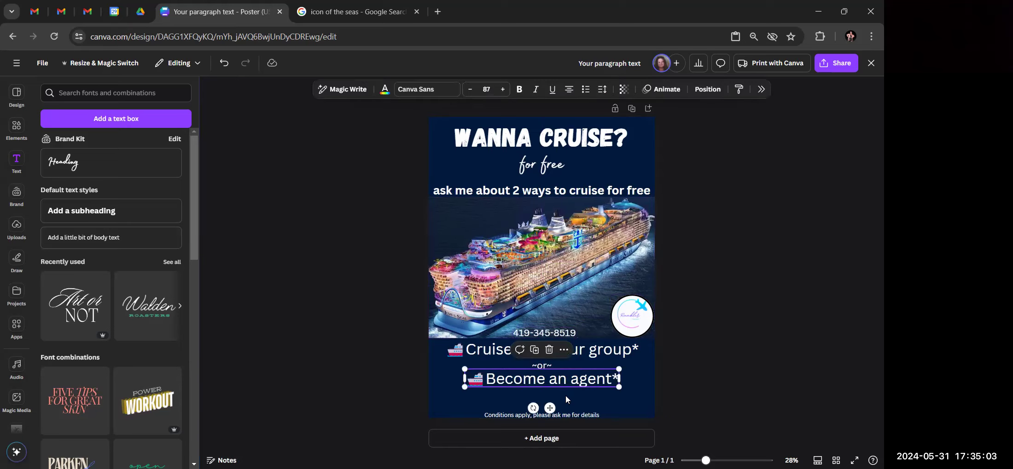
left_click(730, 310)
mouse_move(546, 379)
left_mouse_down()
mouse_move(546, 392)
mouse_move(542, 378)
left_mouse_up()
left_click(743, 332)
left_click(543, 368)
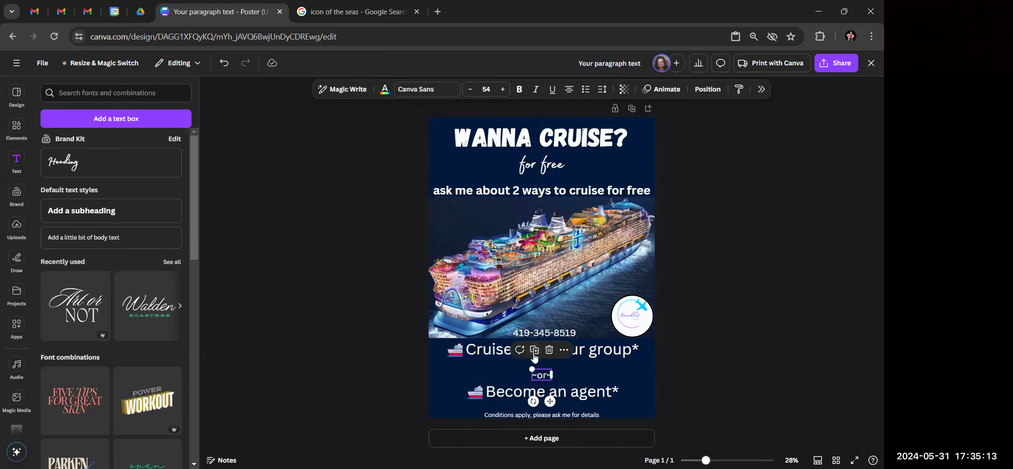
left_click(608, 363)
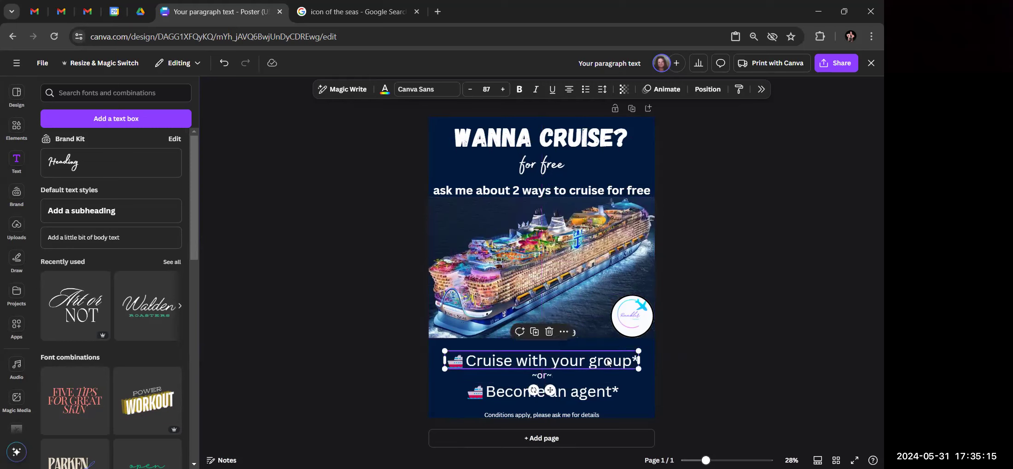
left_click(743, 345)
left_click_drag(544, 376, 544, 376)
left_click(753, 349)
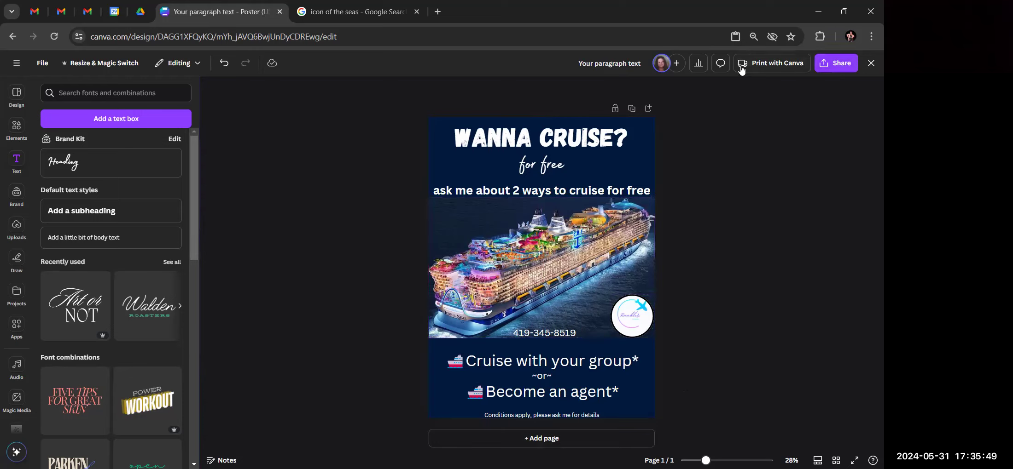
Review the Print with Canva poster order (one Fine art poster, US$43.50) and close it
left_click(768, 64)
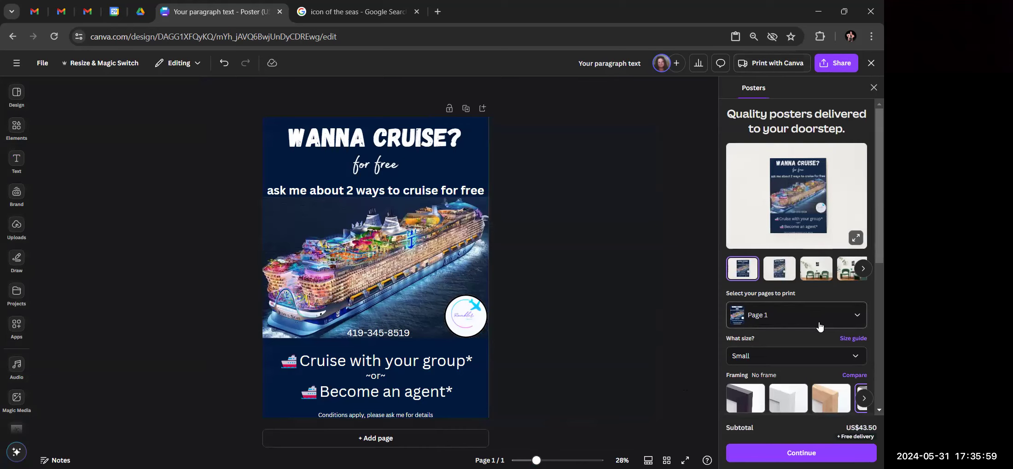
scroll(818, 327, "down", 5)
scroll(819, 326, "down", 1)
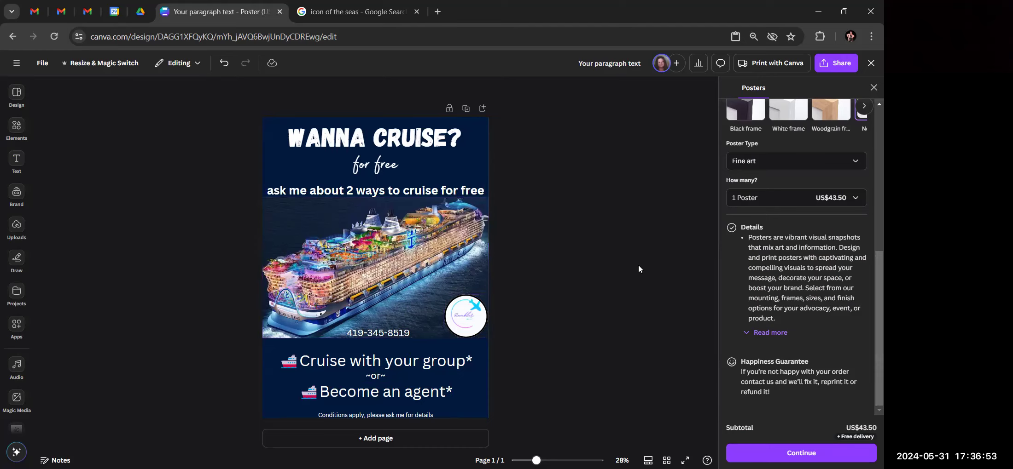
left_click(873, 87)
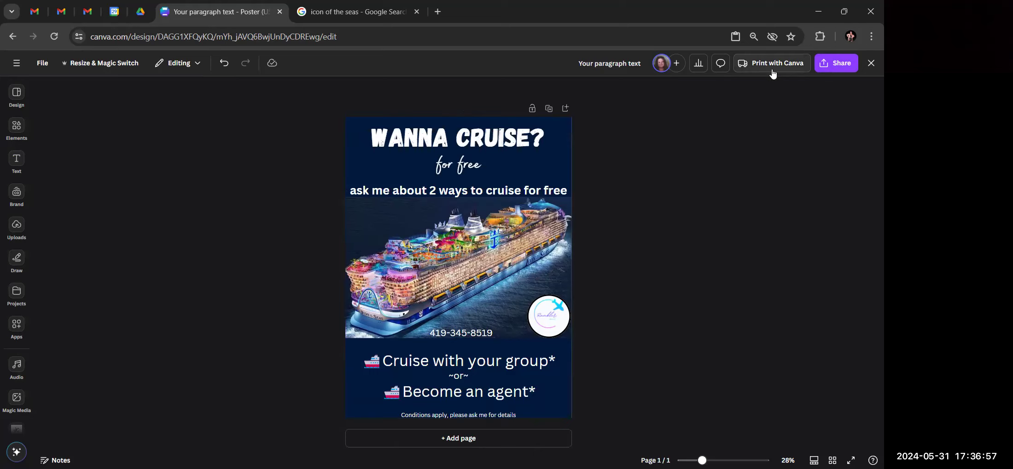
Download the poster through Share > Download with file type PNG
left_click(845, 67)
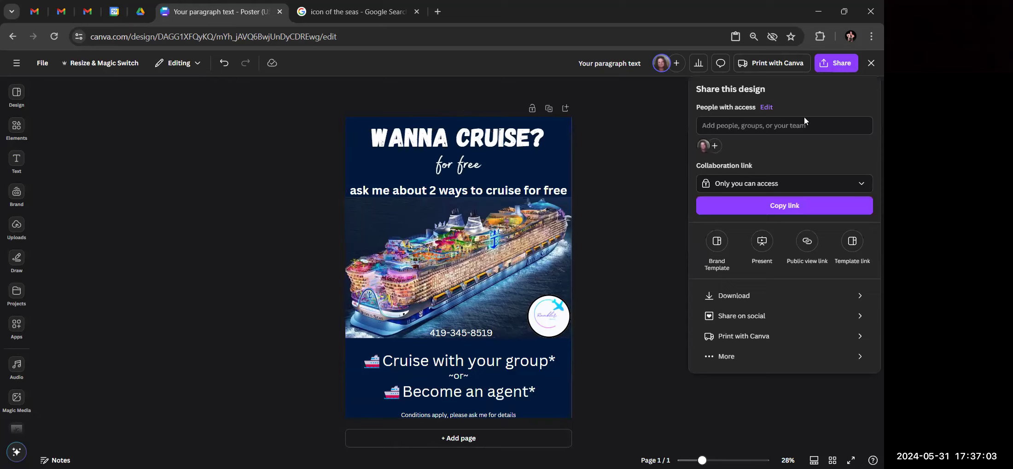
left_click(728, 303)
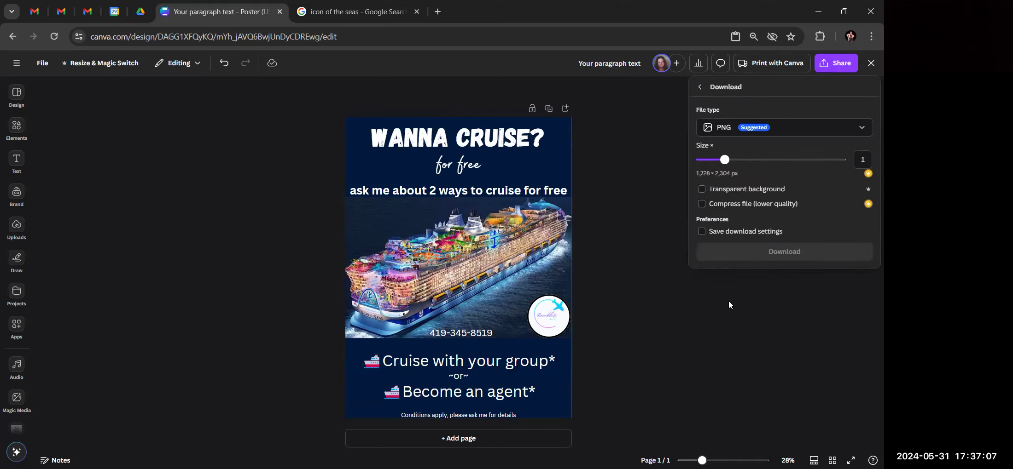
left_click(740, 132)
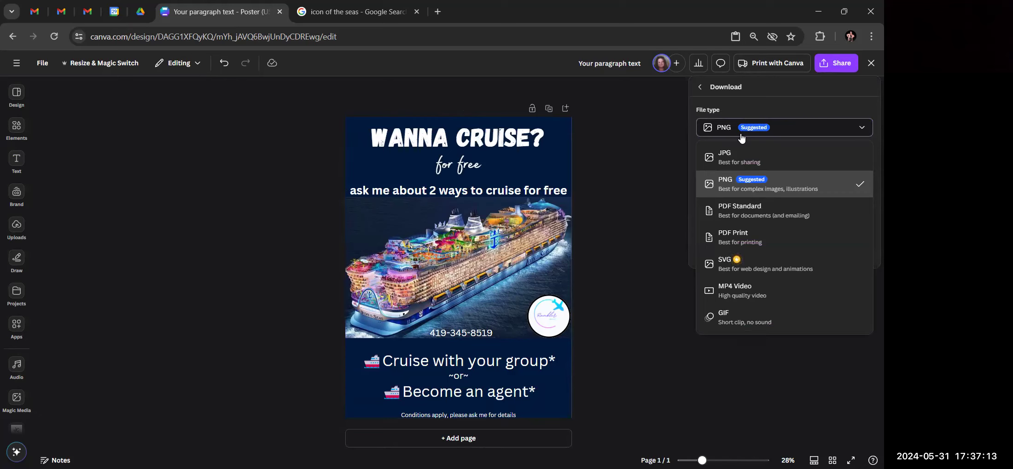
left_click(740, 134)
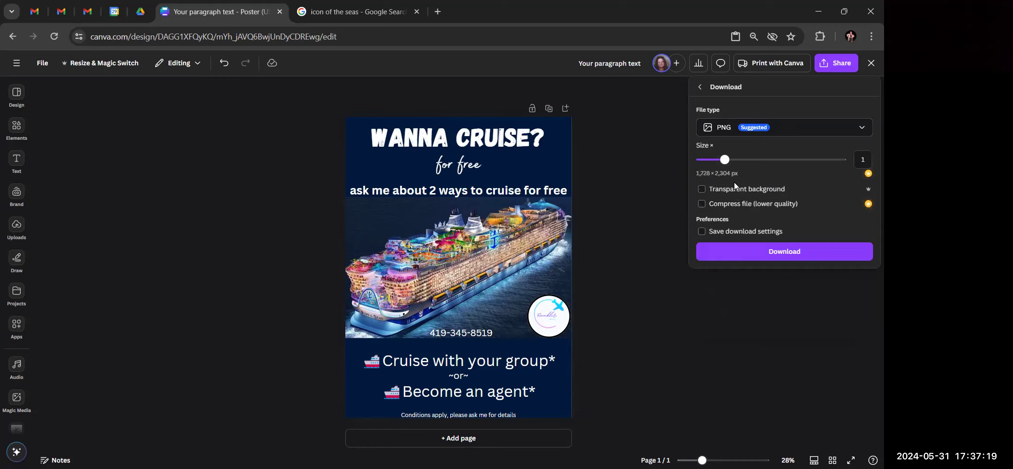
left_click(741, 252)
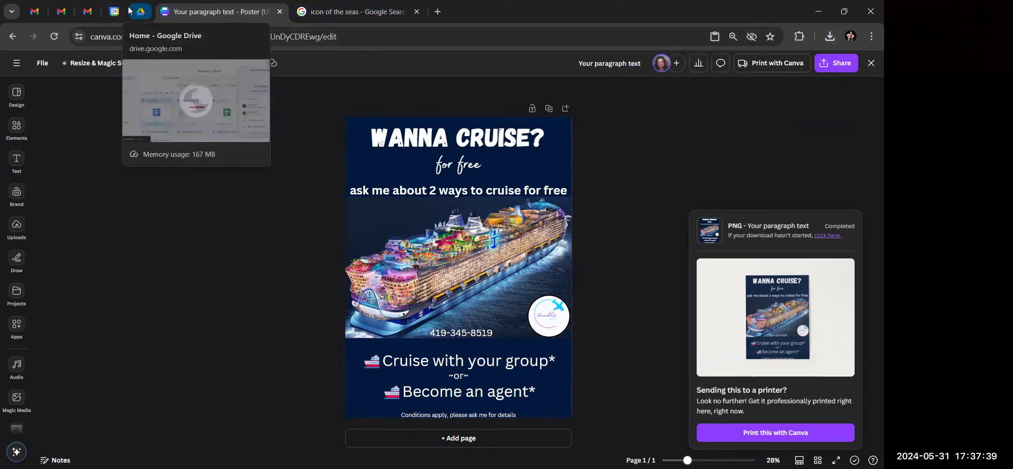
left_click(438, 13)
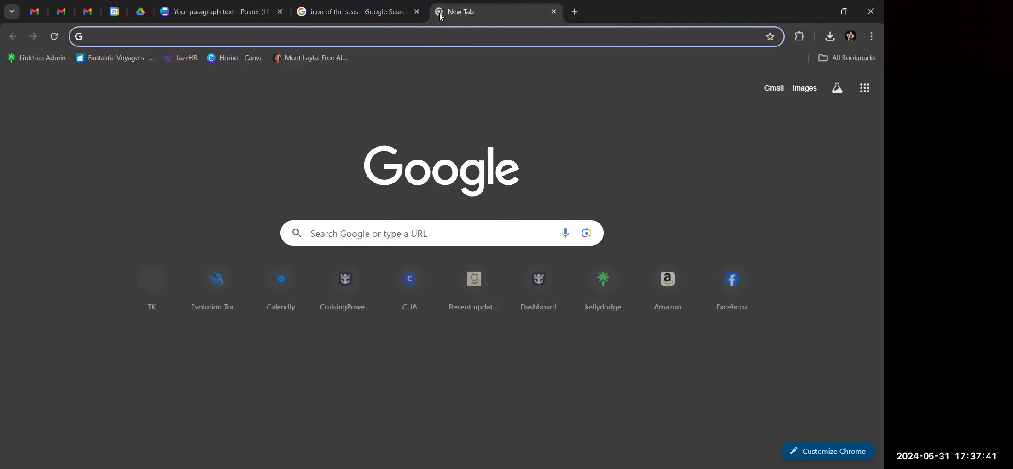
Go to facebook.com, close the icon of the seas and Canva tabs, and reload Facebook
type("face")
key("Return")
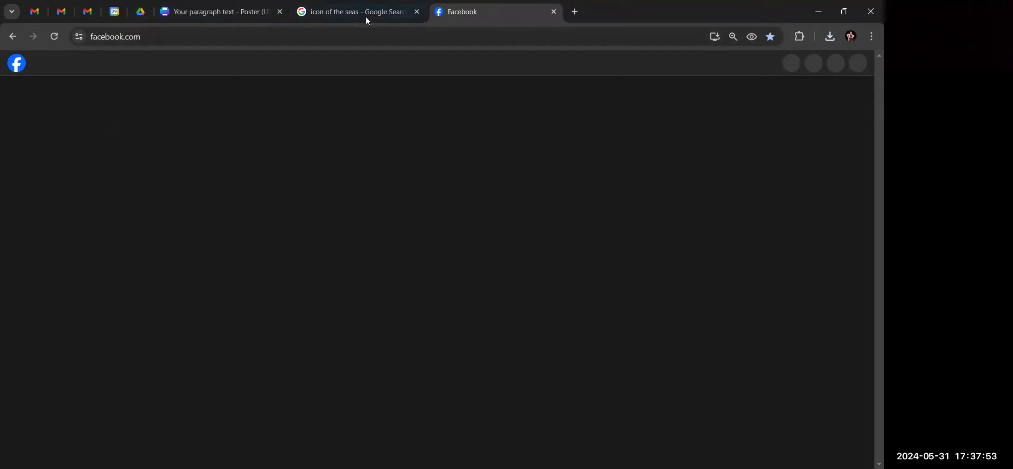
left_click(416, 13)
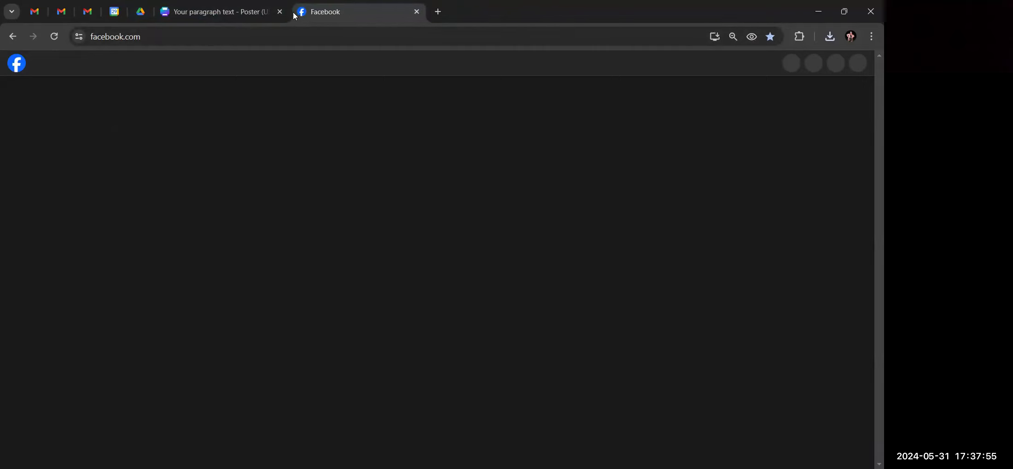
left_click(279, 13)
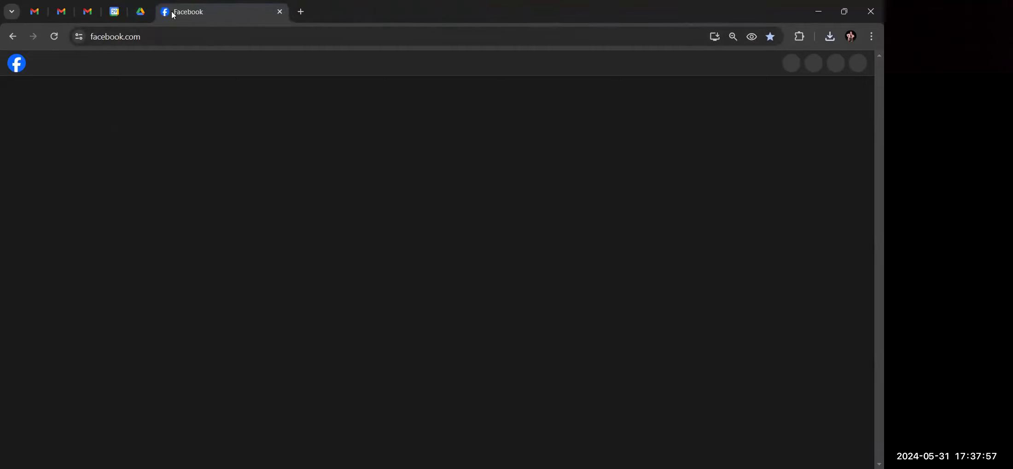
left_click(55, 36)
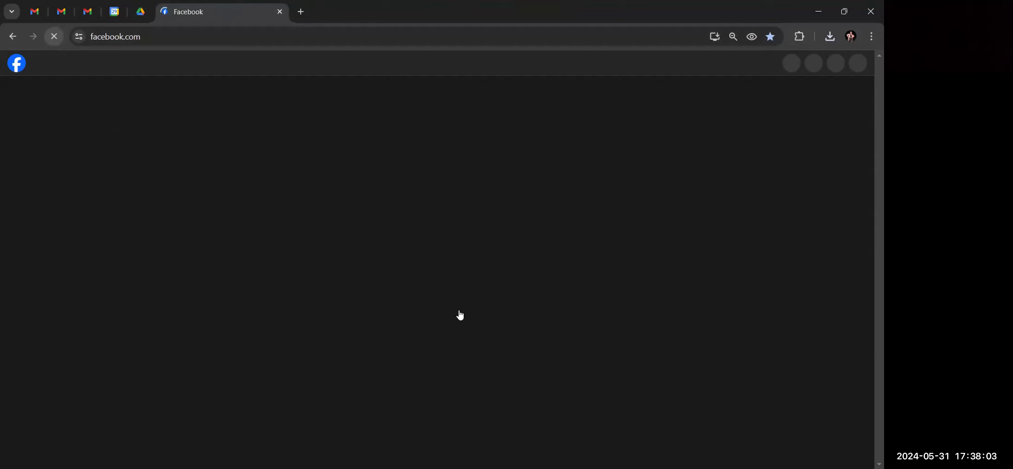
scroll(283, 302, "down", 5)
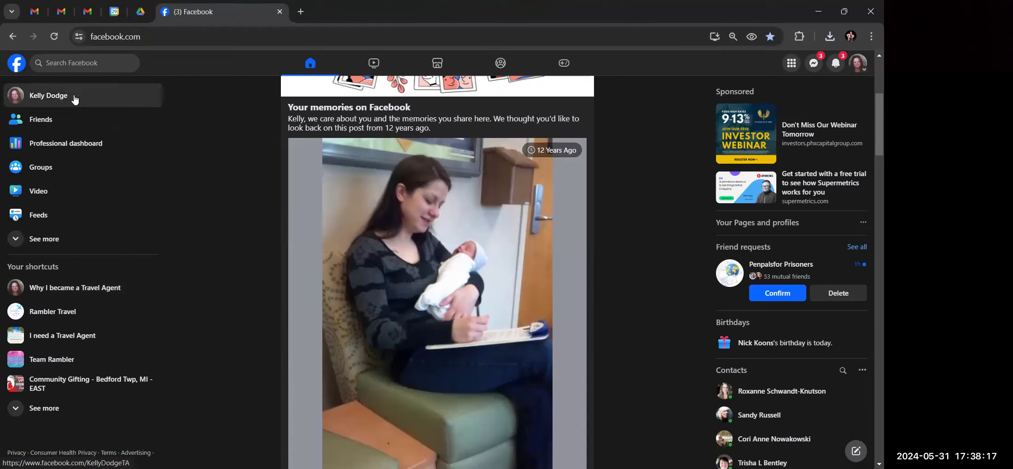
Start a photo post and attach 'Your paragraph text (1)' from Downloads
scroll(404, 302, "up", 5)
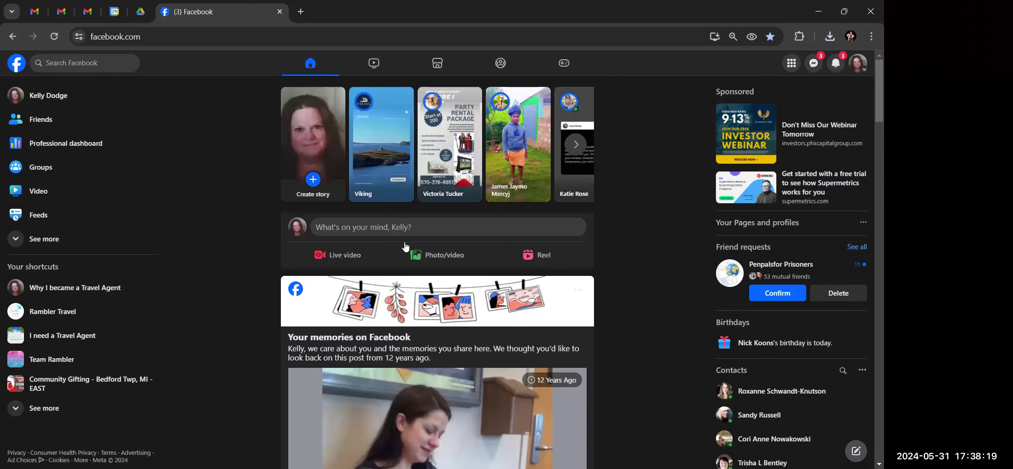
left_click(438, 260)
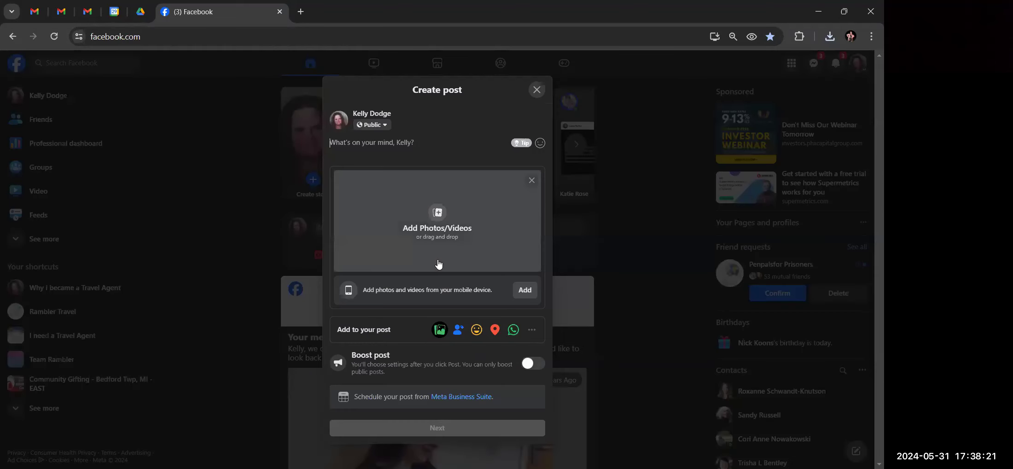
left_click(436, 217)
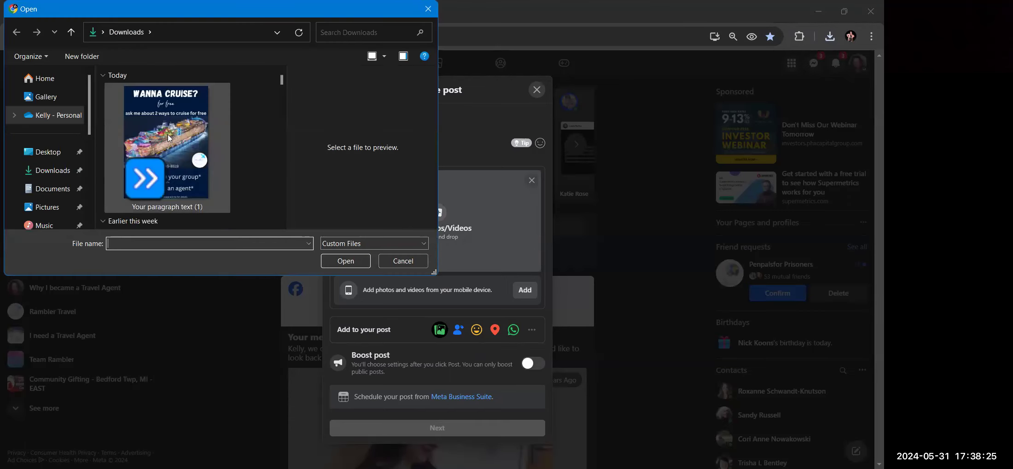
left_click(169, 133)
left_click(398, 267)
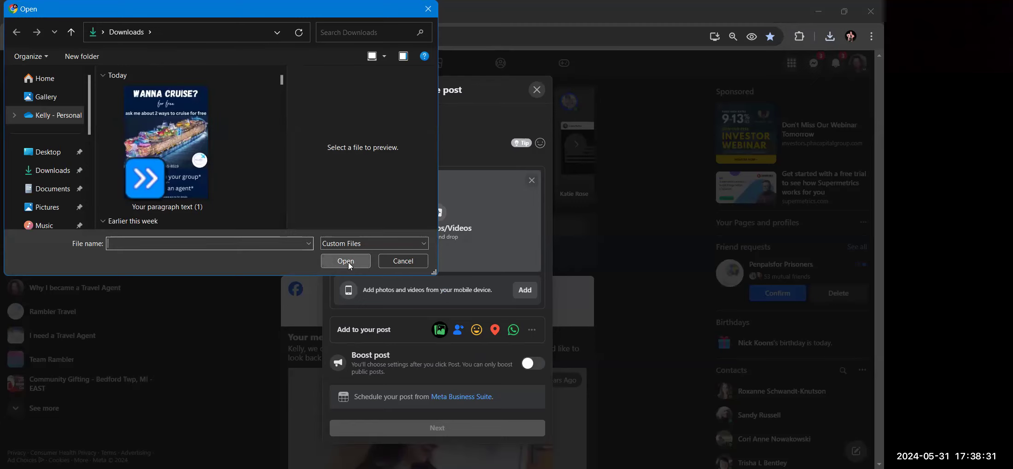
double_click(182, 133)
Review the attached poster, continue, and also share to the Rambler Travel page
scroll(548, 274, "down", 5)
scroll(501, 286, "up", 5)
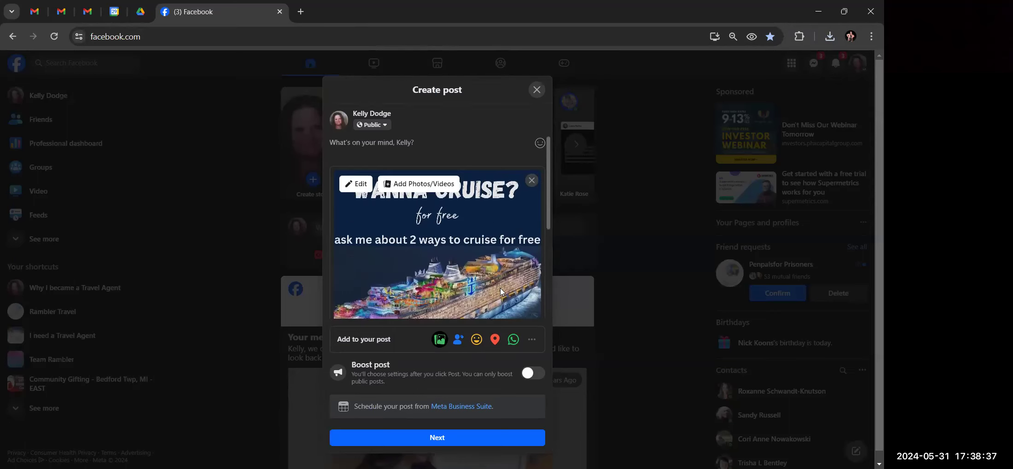
scroll(500, 288, "down", 3)
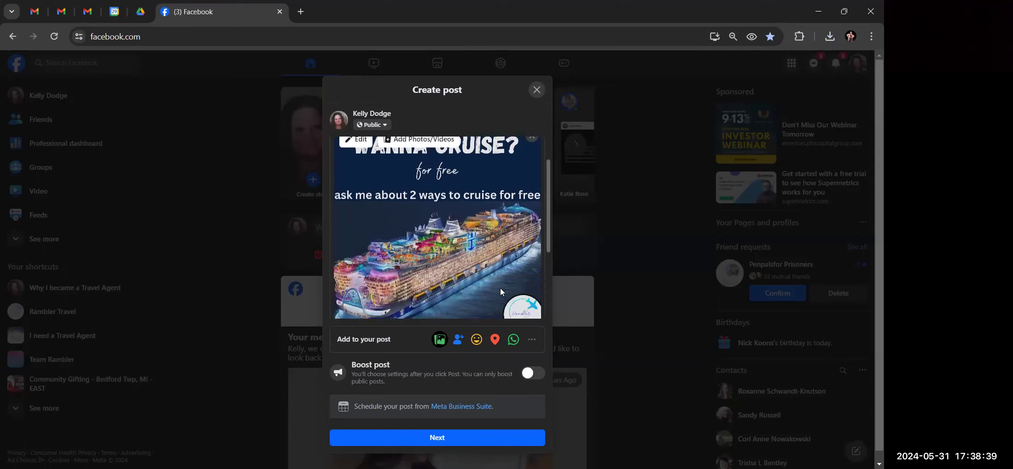
scroll(500, 288, "up", 2)
scroll(500, 289, "down", 2)
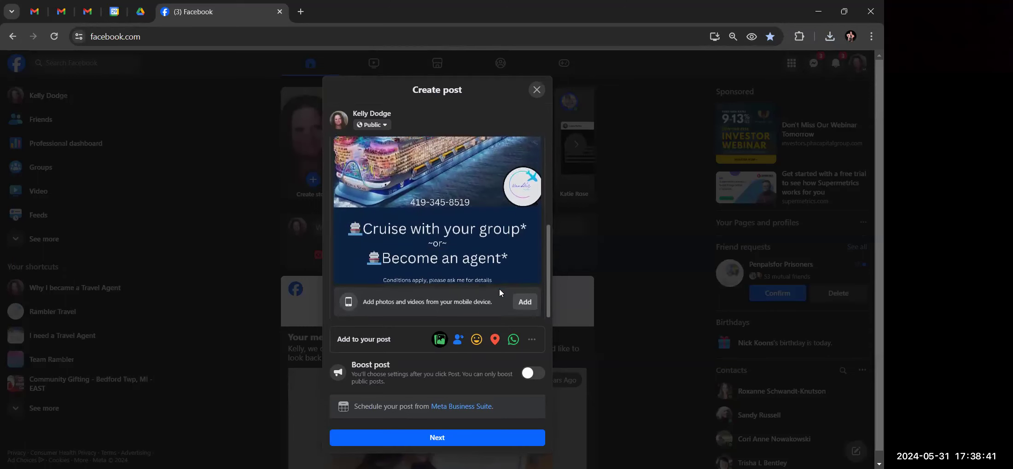
scroll(500, 289, "down", 1)
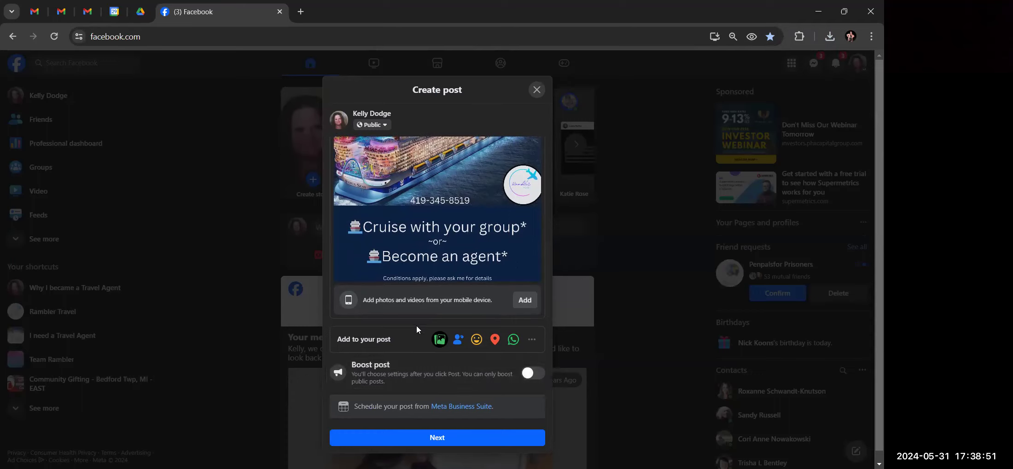
scroll(472, 395, "down", 1)
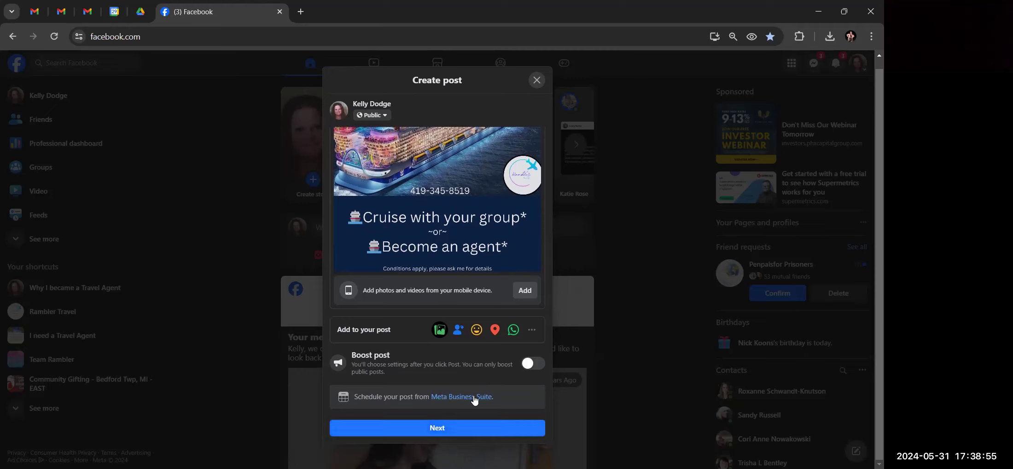
left_click(474, 429)
left_click(538, 261)
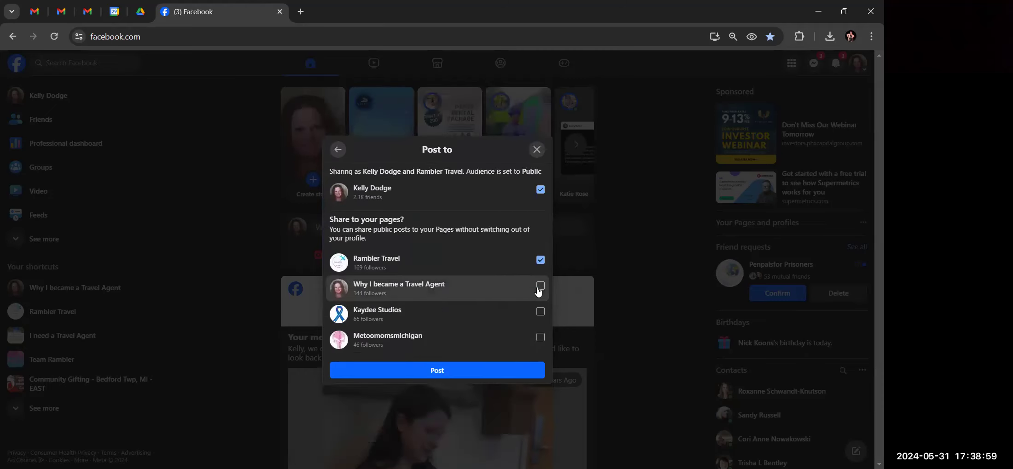
Add the Why I became a Travel Agent page as a destination, post the cruise poster, and check it atop the feed
left_click(540, 286)
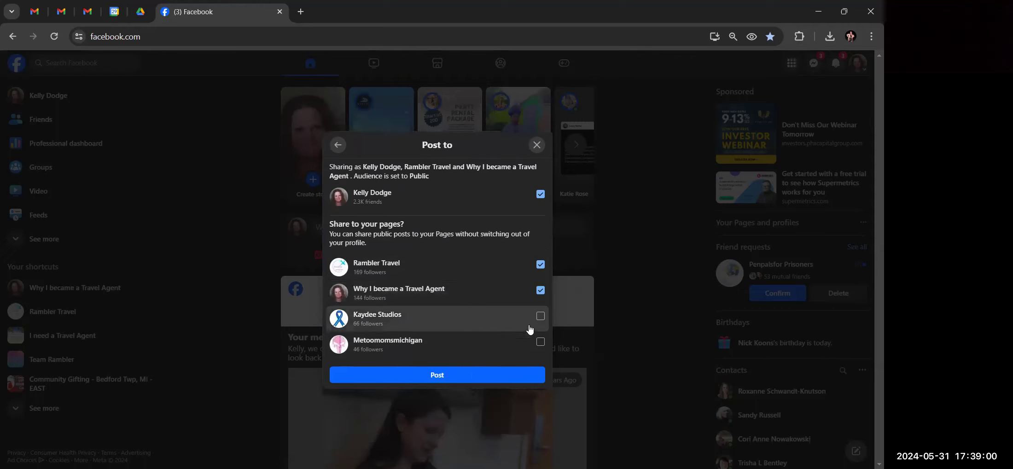
left_click(505, 375)
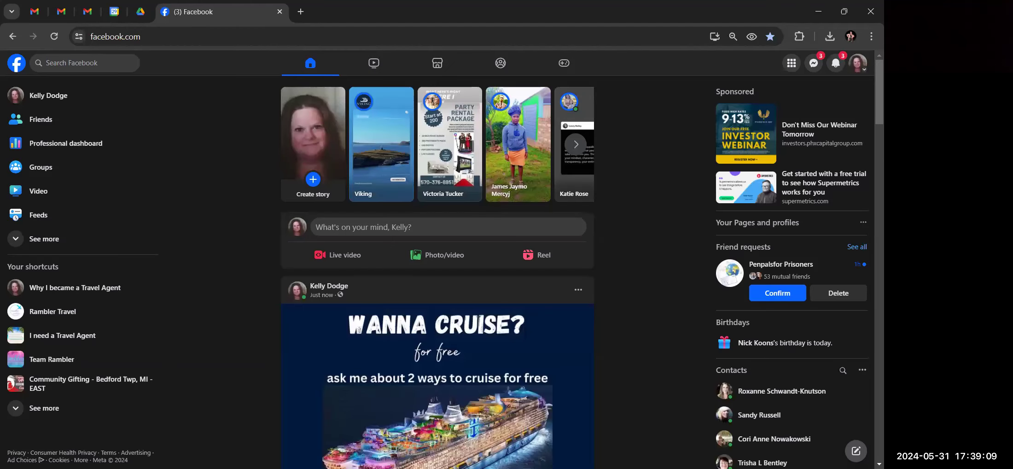
scroll(532, 397, "down", 5)
scroll(533, 397, "up", 2)
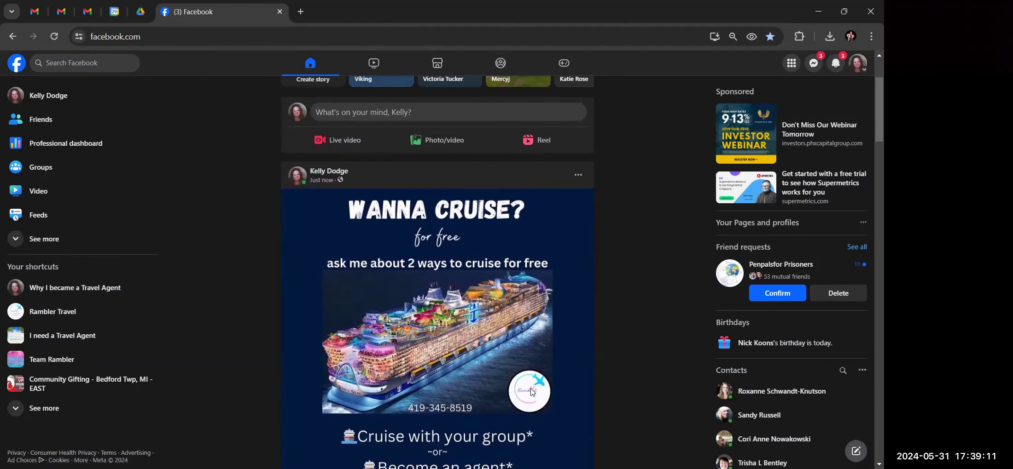
scroll(533, 397, "down", 1)
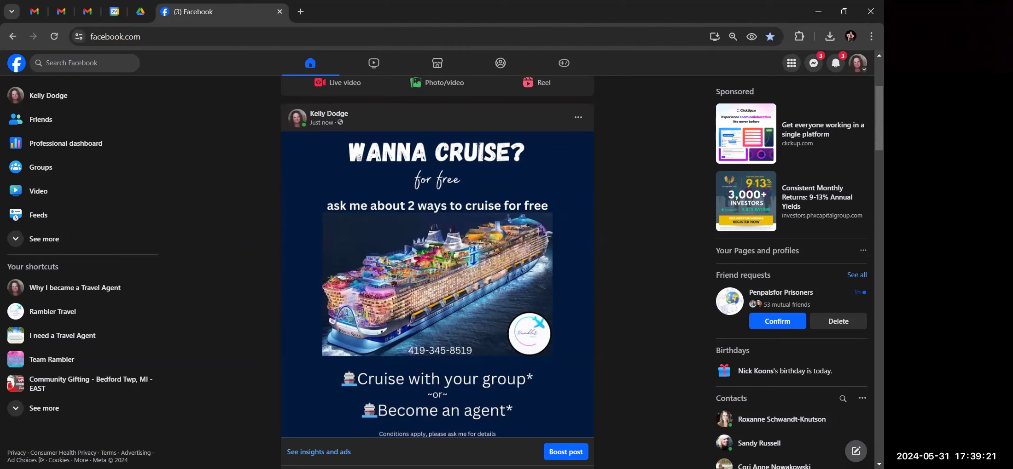
scroll(500, 282, "down", 6)
scroll(500, 282, "up", 6)
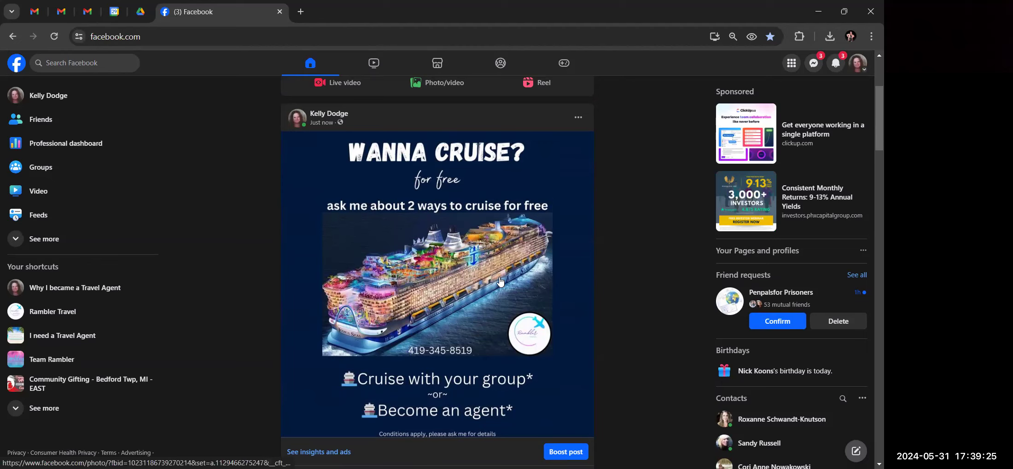